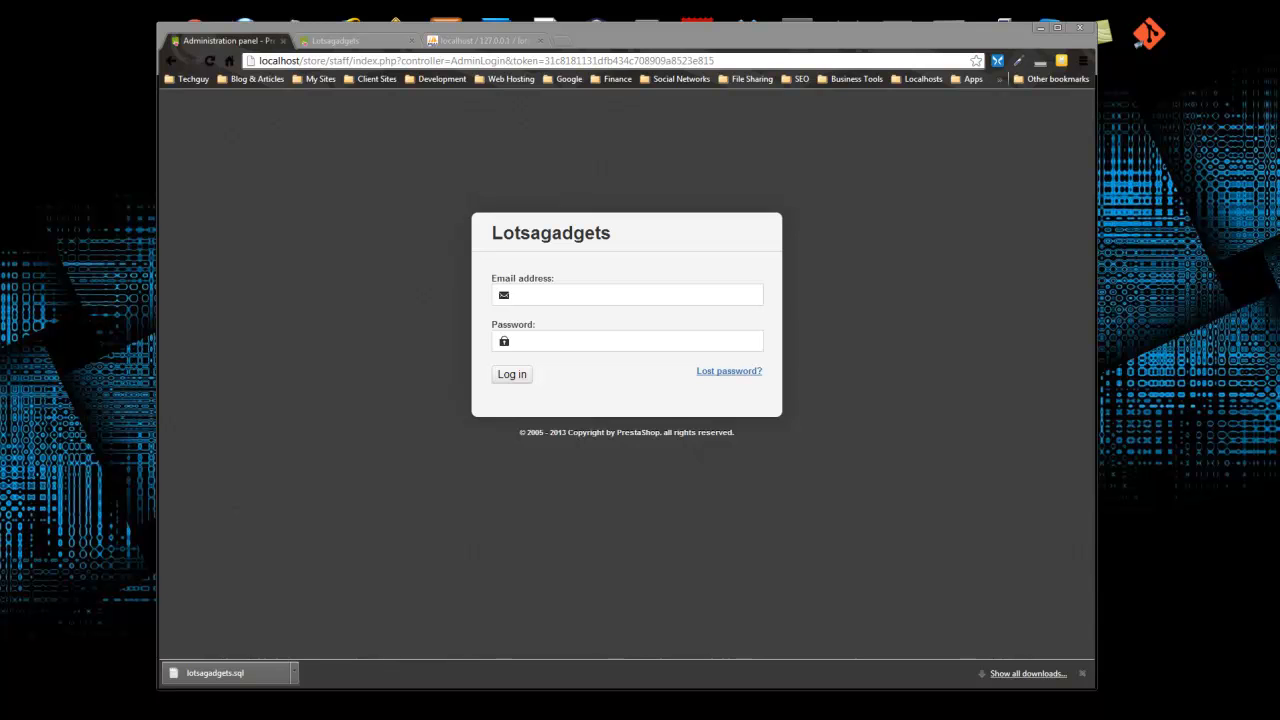
# Step: Log in to the Lotsagadgets administration panel with the staff e-mail address and account password
pyautogui.click(552, 297)
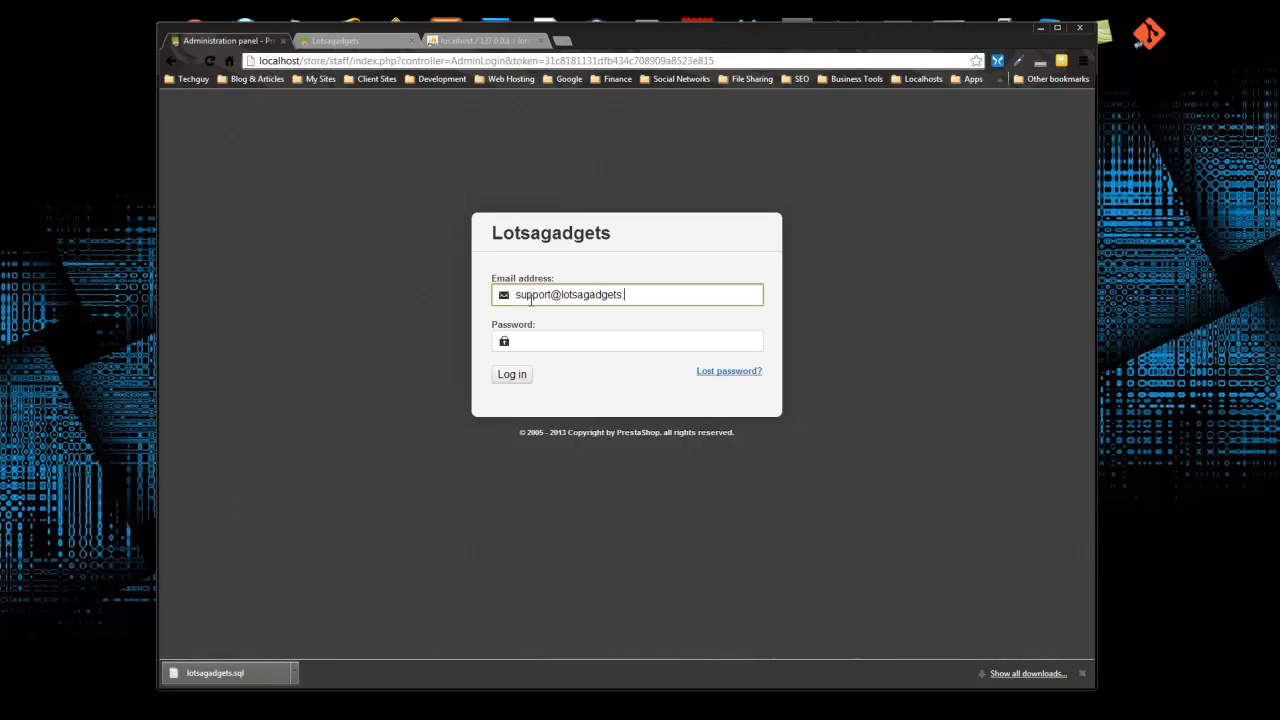
pyautogui.write('t')
pyautogui.press('Tab')
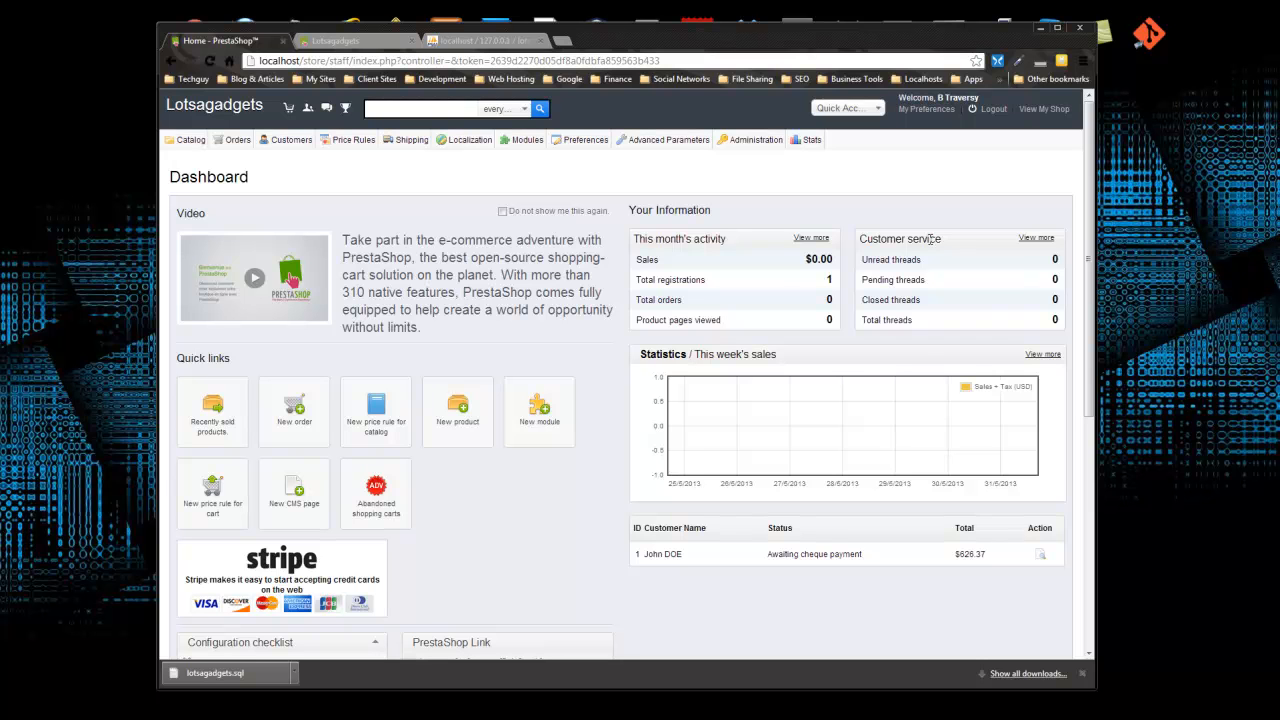
# Step: Review the dashboard's monthly activity, customer service figures and quick links
pyautogui.moveTo(921, 261); pyautogui.dragTo(905, 259)
pyautogui.click(583, 533)
pyautogui.scroll(-1, 583, 533)
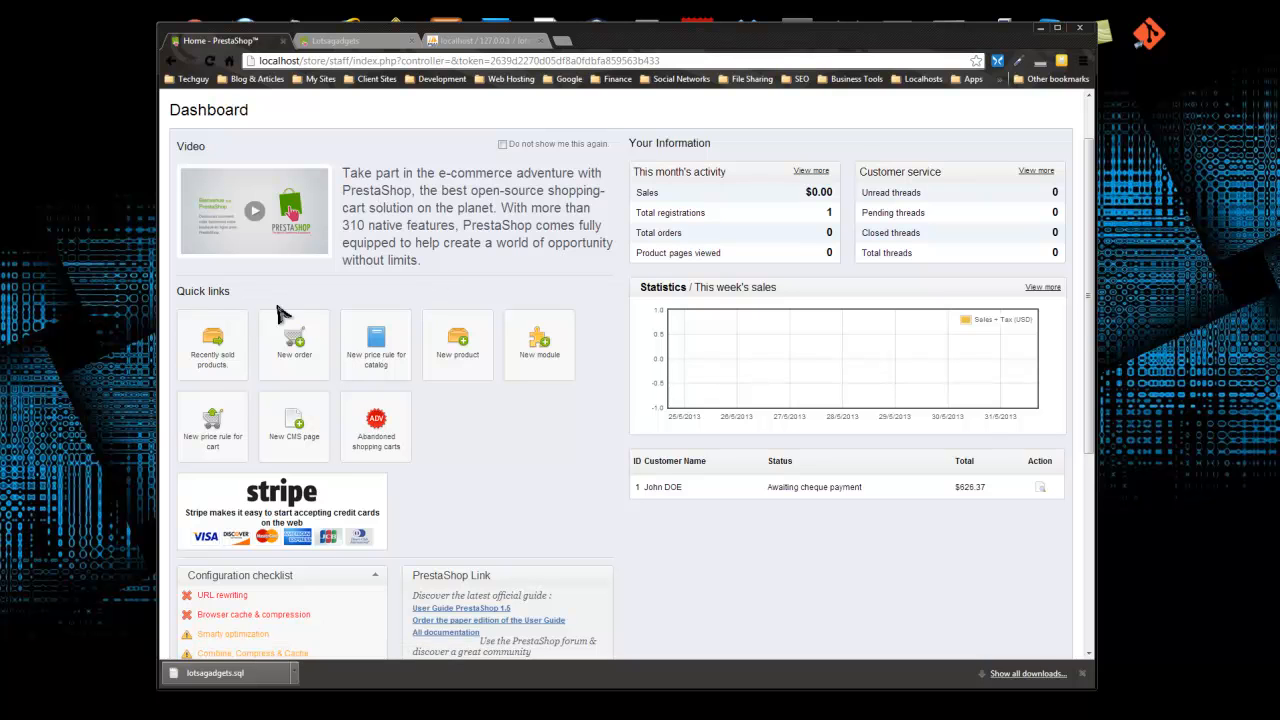
pyautogui.scroll(-2, 490, 318)
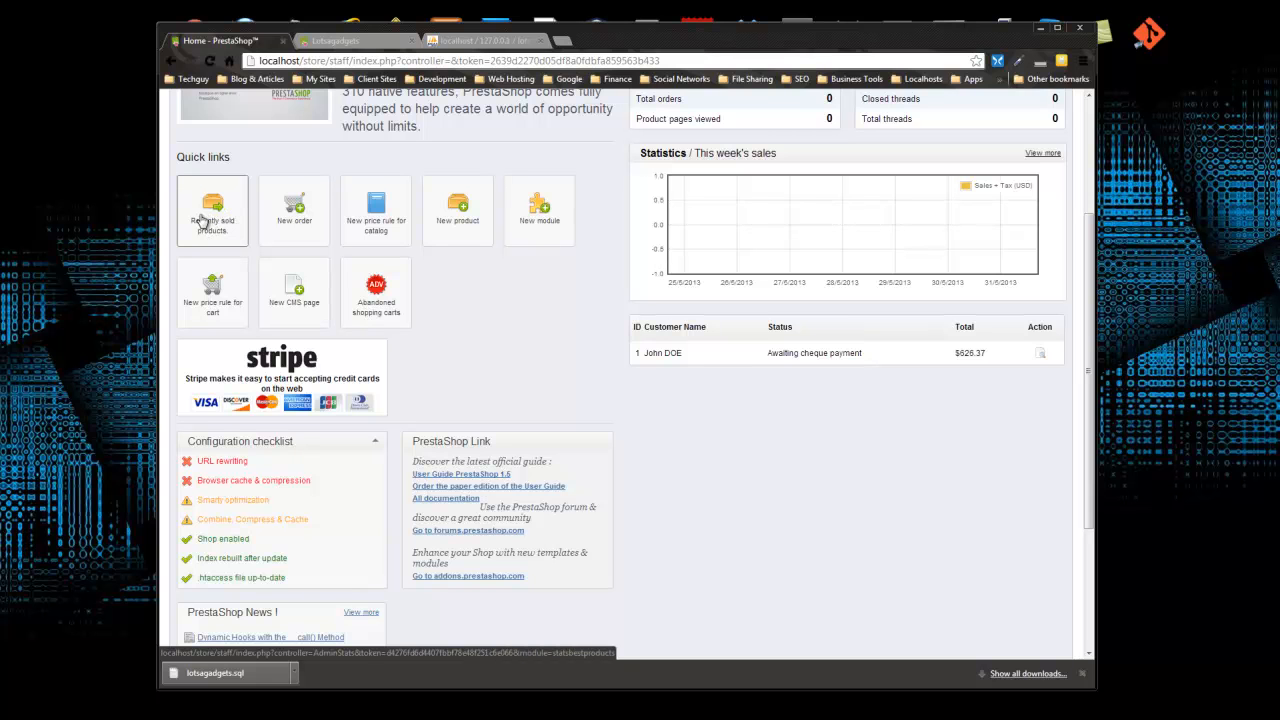
# Step: View the new order form and the new catalog price rule form, returning to the dashboard after each
pyautogui.click(296, 220)
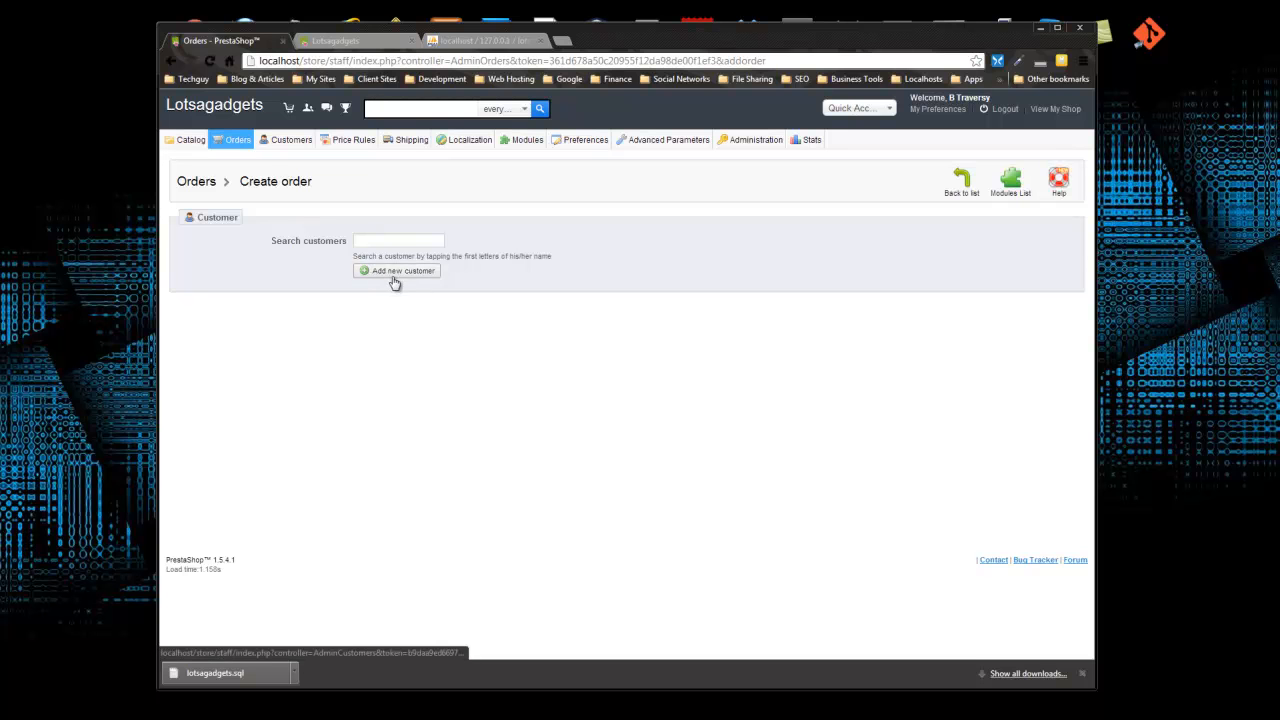
pyautogui.click(172, 61)
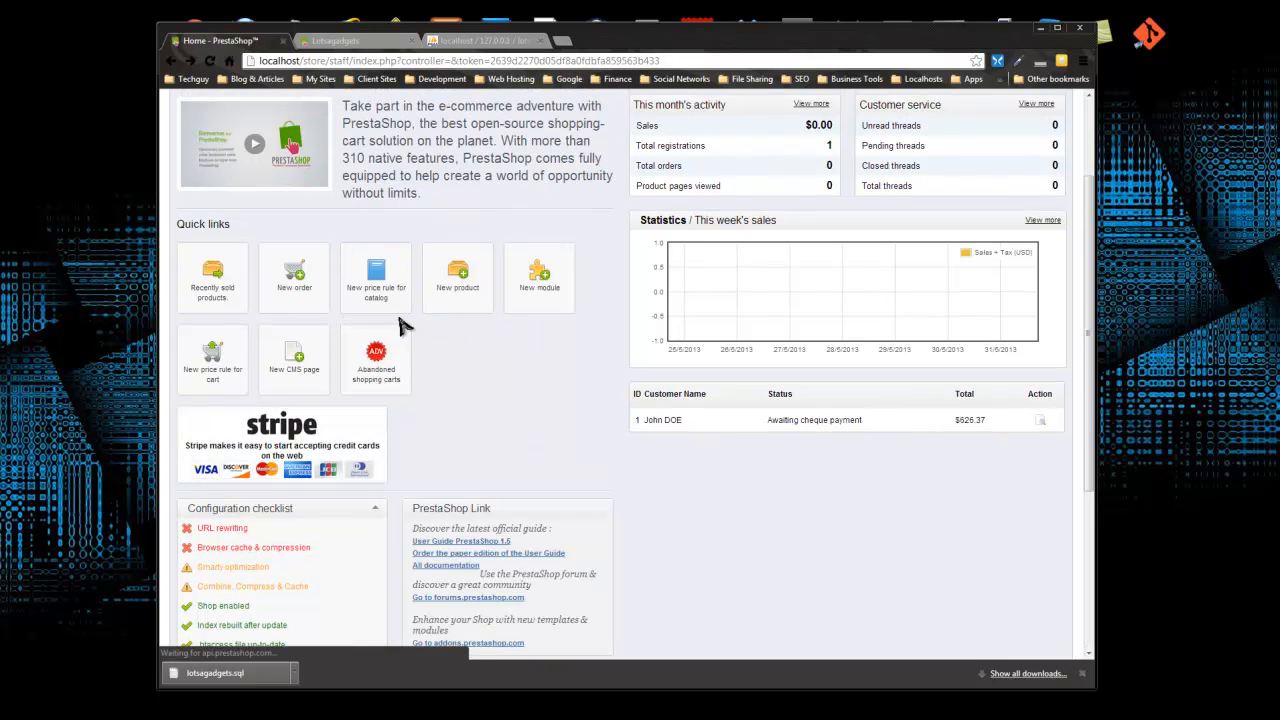
pyautogui.click(382, 345)
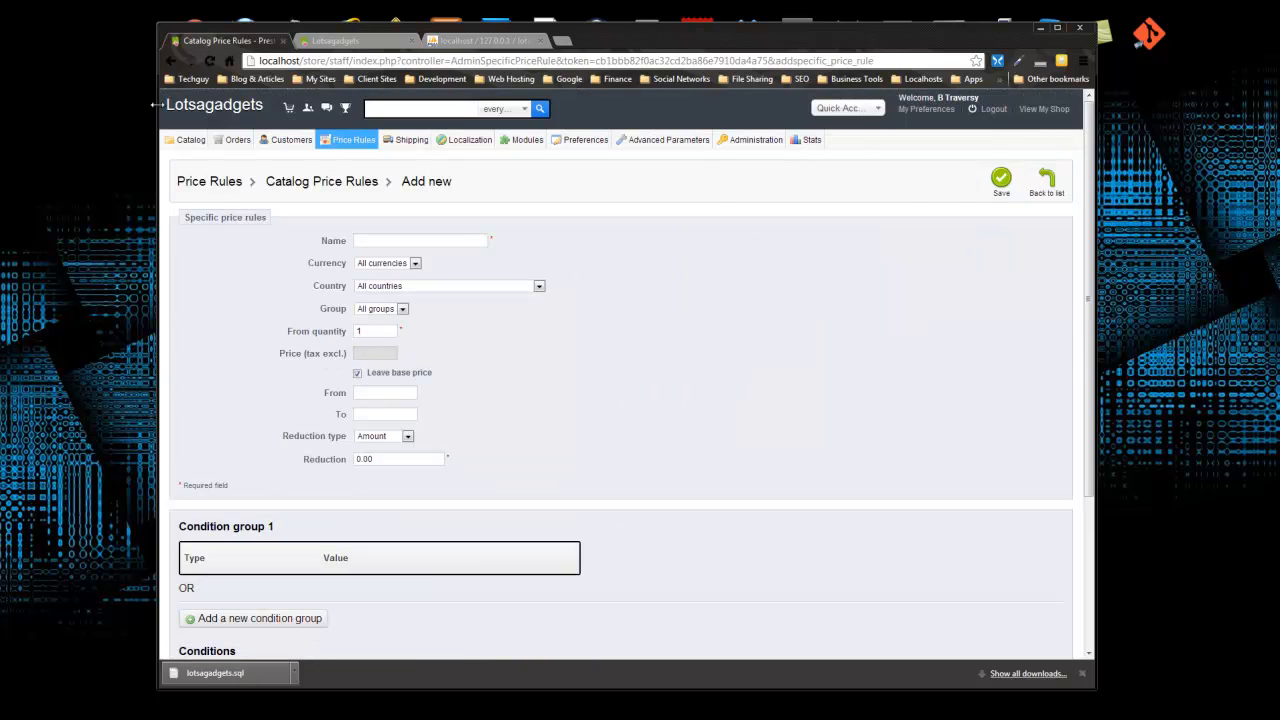
pyautogui.click(172, 61)
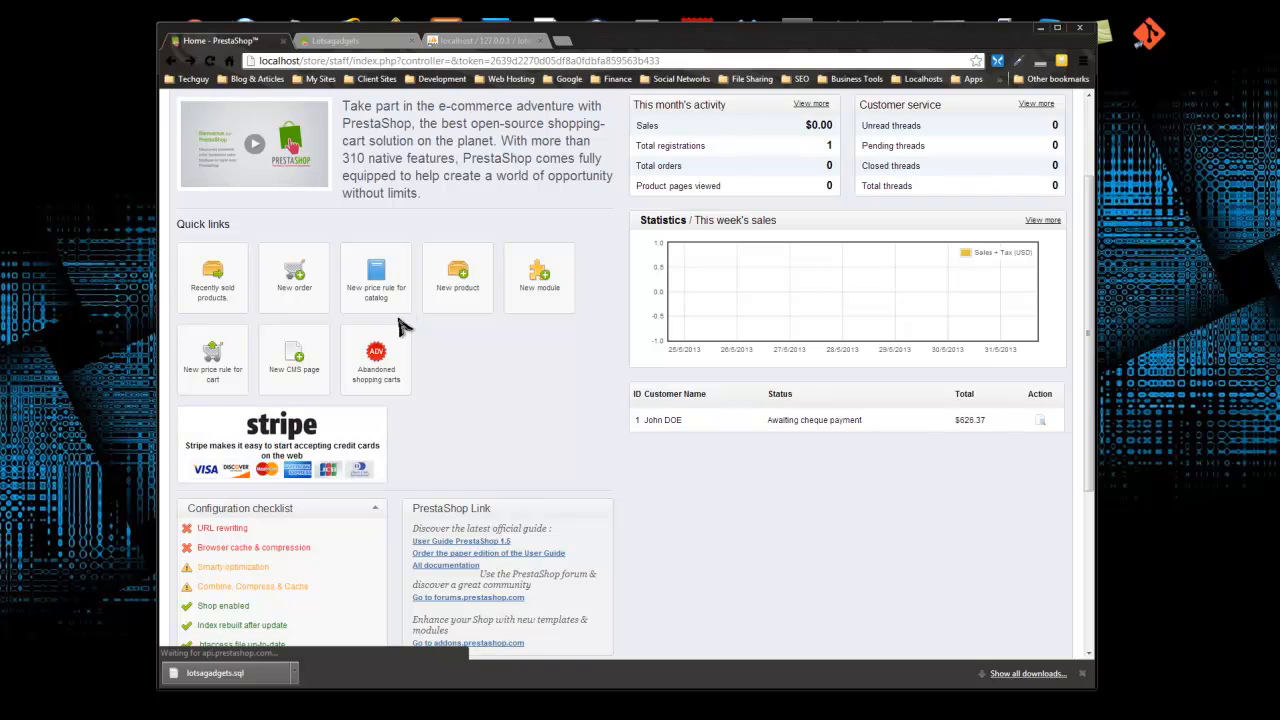
# Step: Open the new product form, look through its Prices, SEO and Combinations sections, and return to the dashboard
pyautogui.click(462, 278)
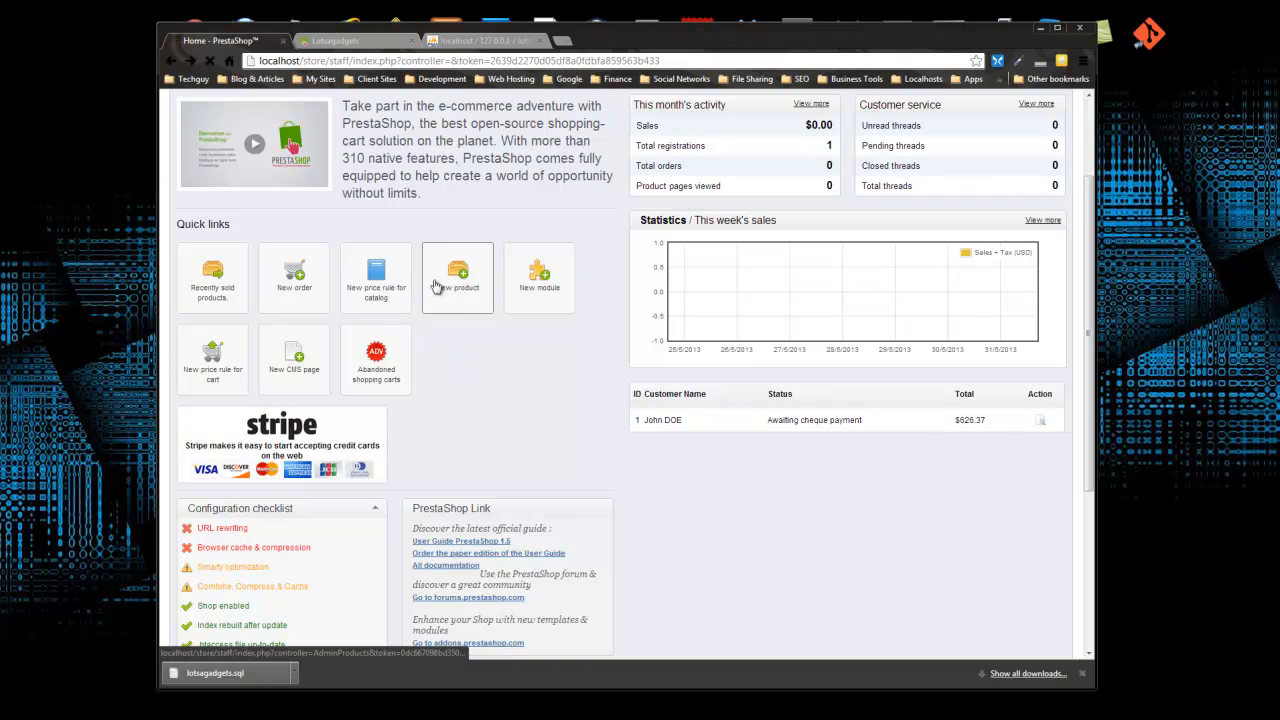
pyautogui.scroll(-1, 335, 322)
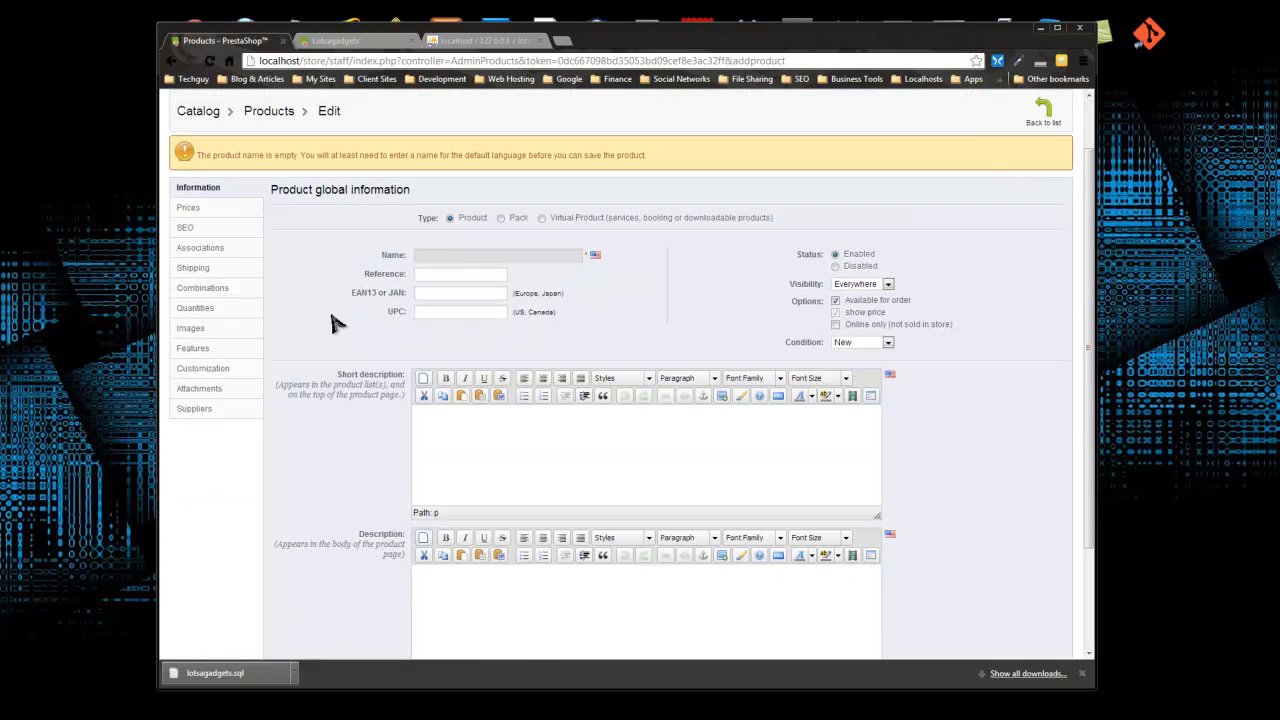
pyautogui.click(195, 213)
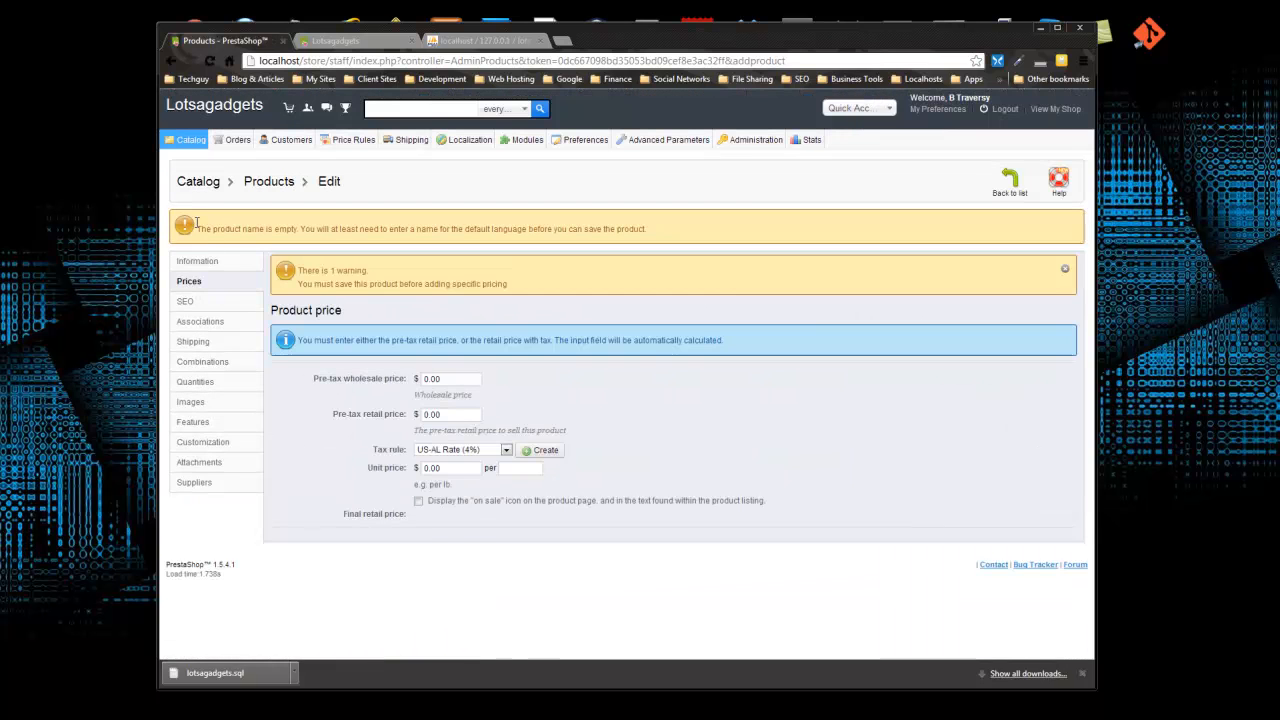
pyautogui.click(199, 303)
pyautogui.click(210, 360)
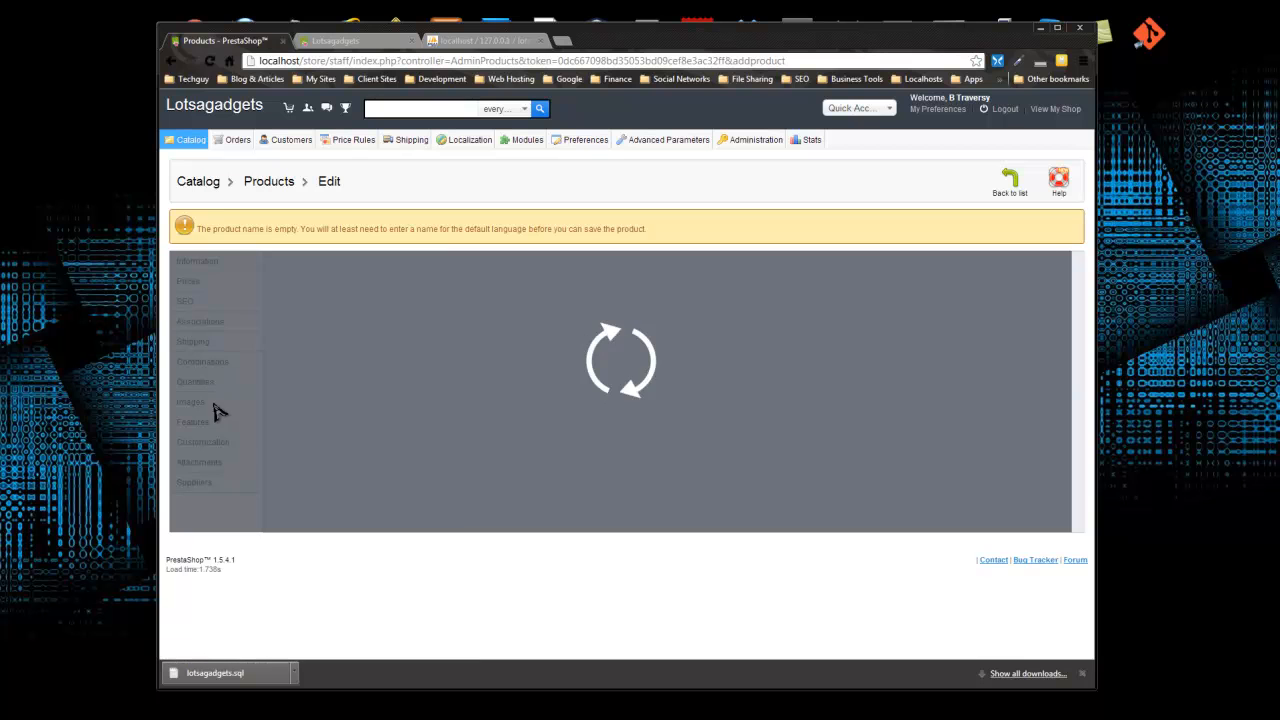
pyautogui.click(232, 140)
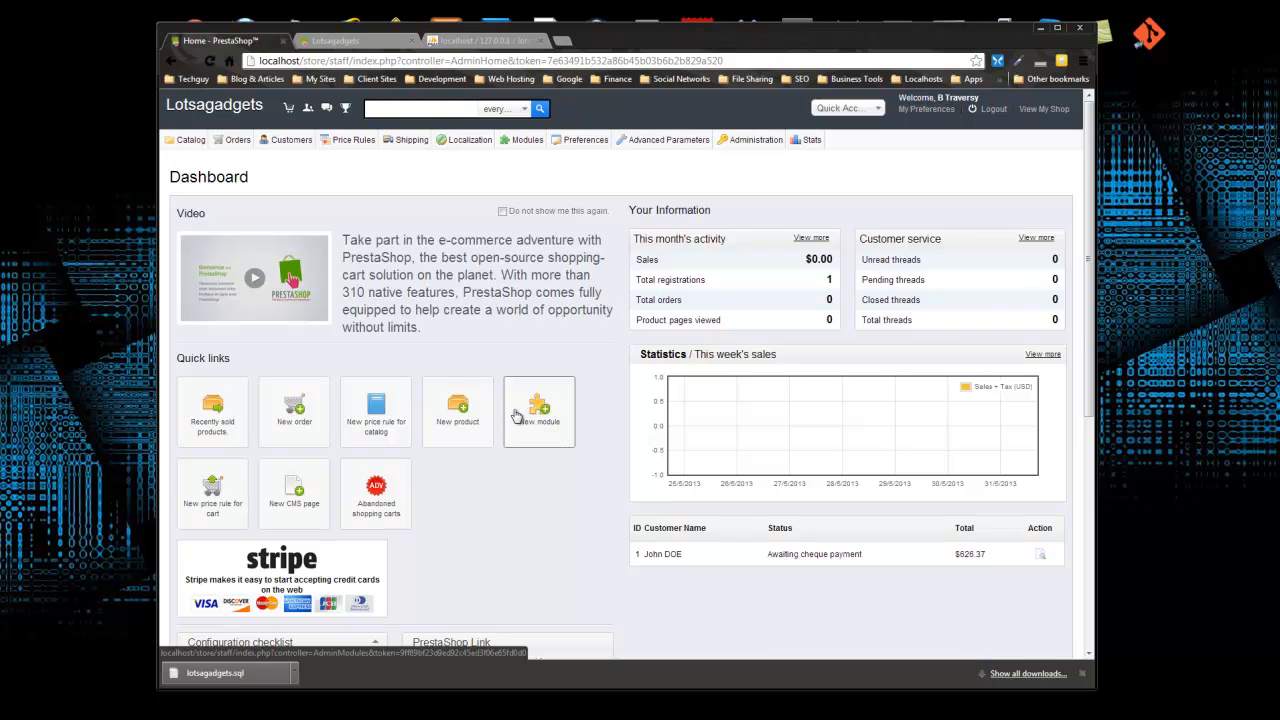
# Step: Open the new CMS page form, examine its Friendly URL and page content fields, and return to the dashboard
pyautogui.scroll(-2, 490, 440)
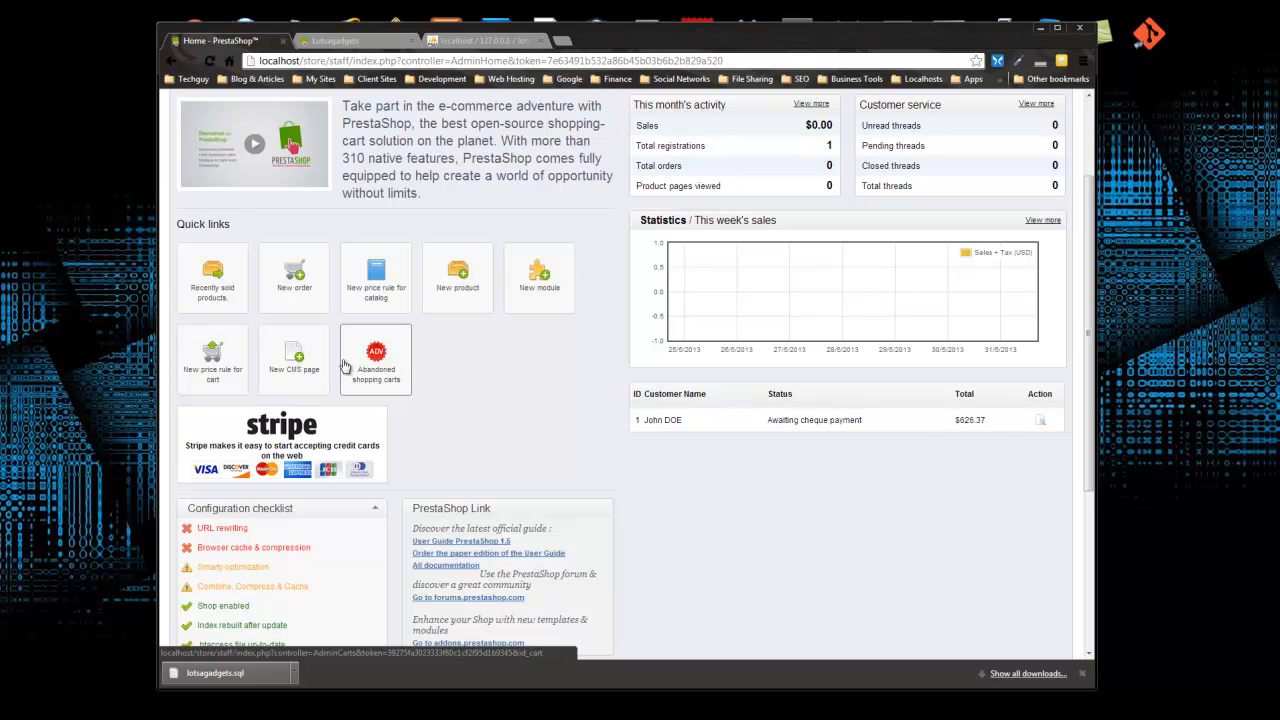
pyautogui.click(290, 365)
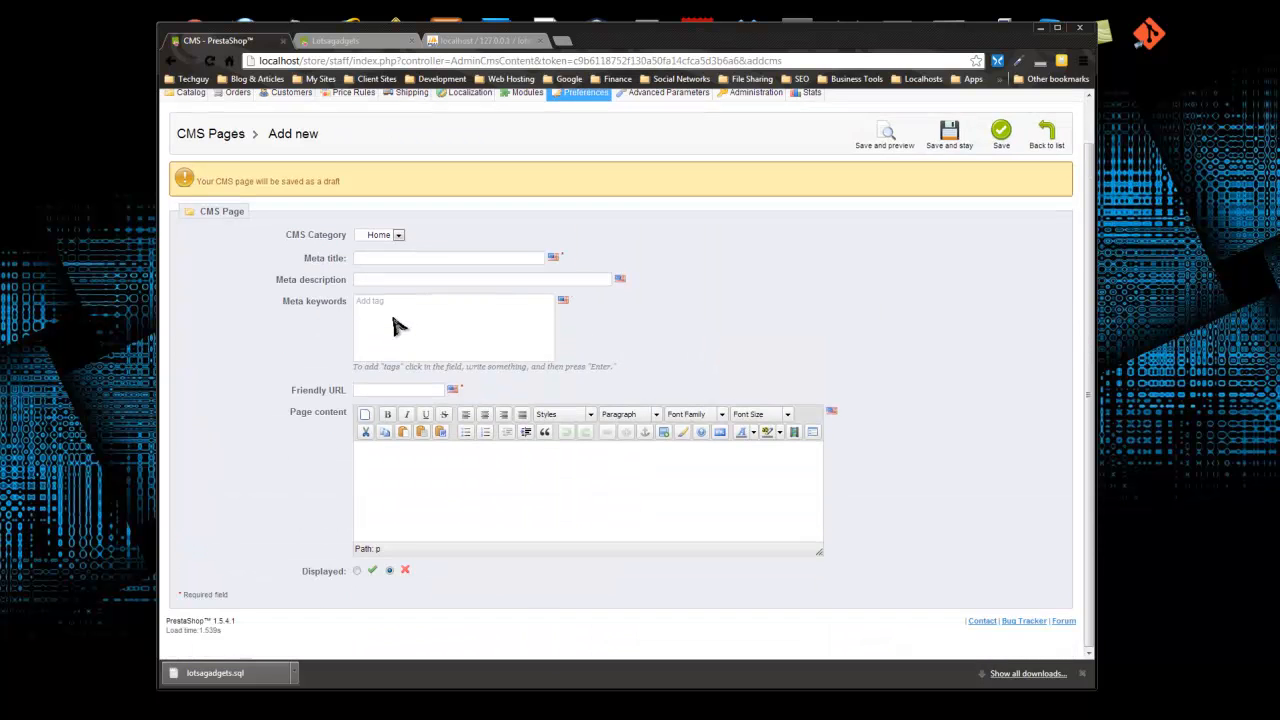
pyautogui.scroll(-1, 320, 355)
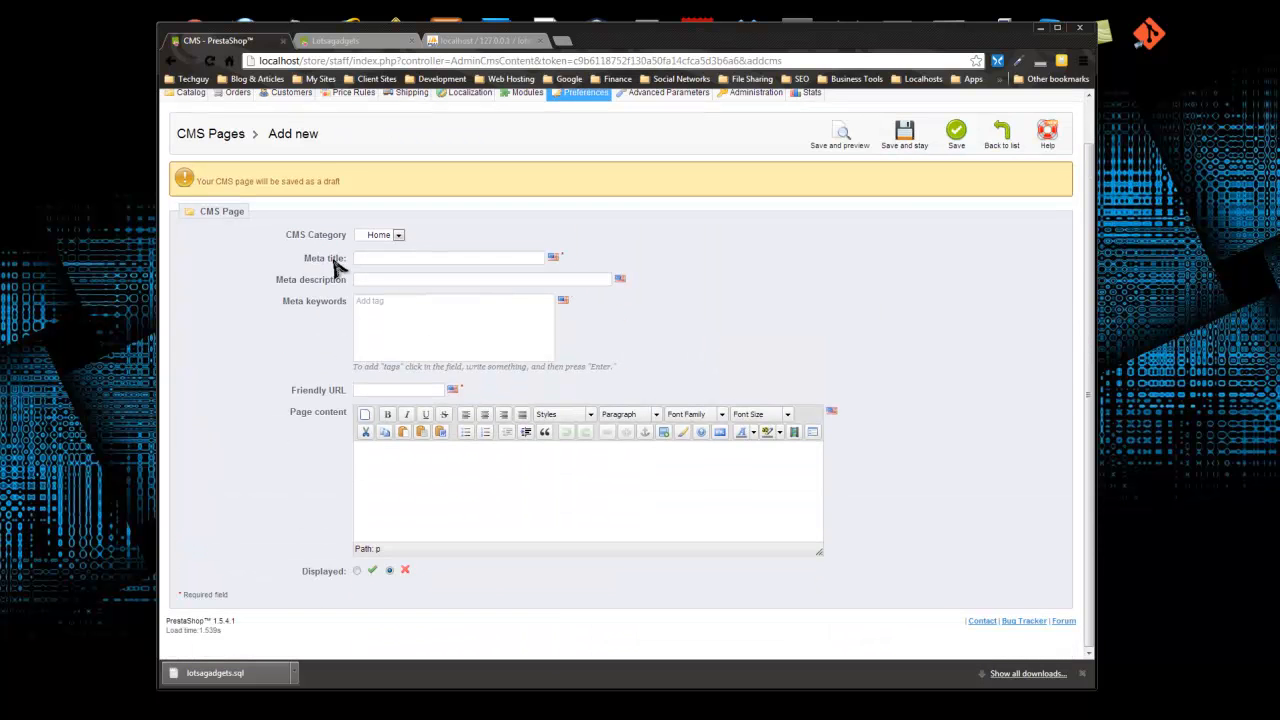
pyautogui.click(398, 390)
pyautogui.click(363, 391)
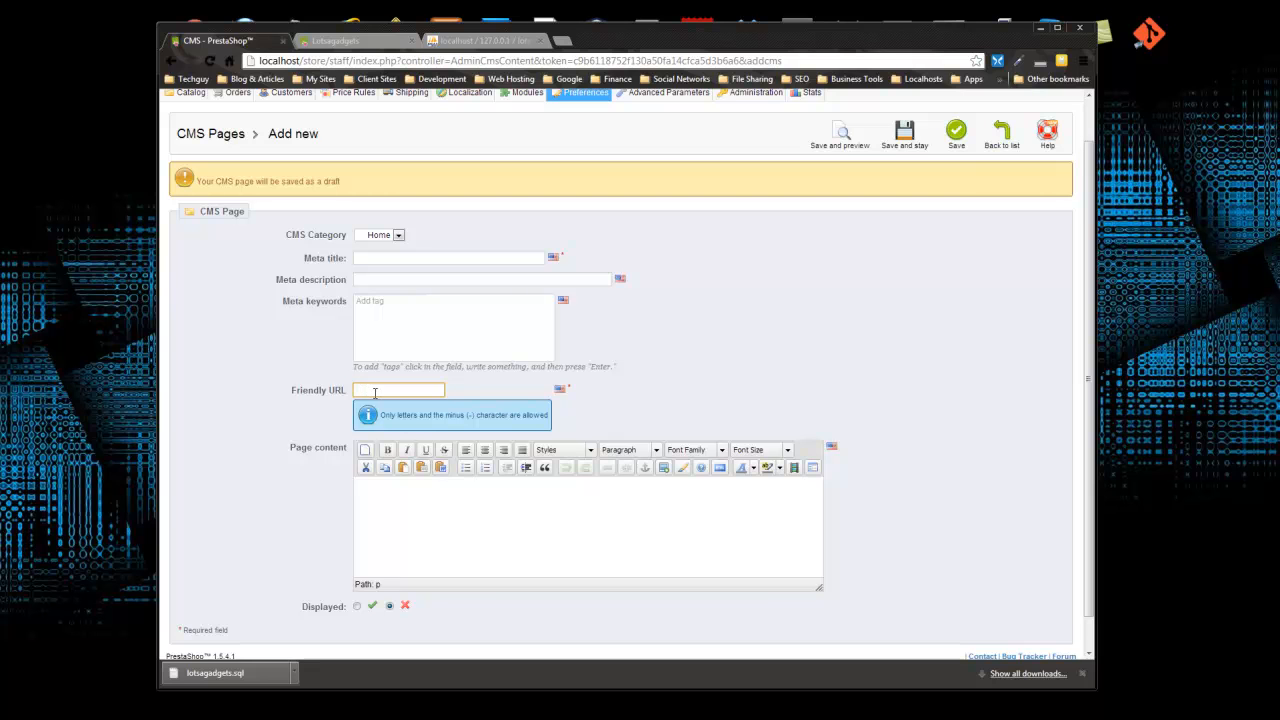
pyautogui.click(518, 532)
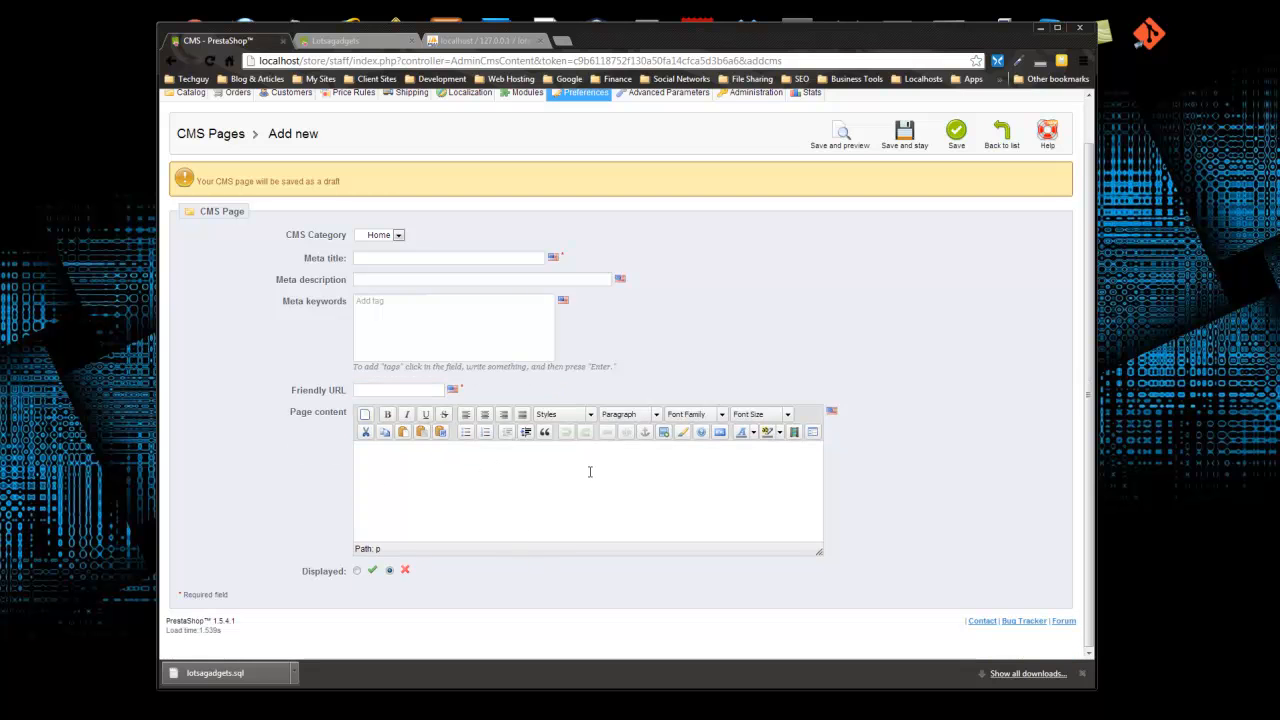
pyautogui.click(172, 61)
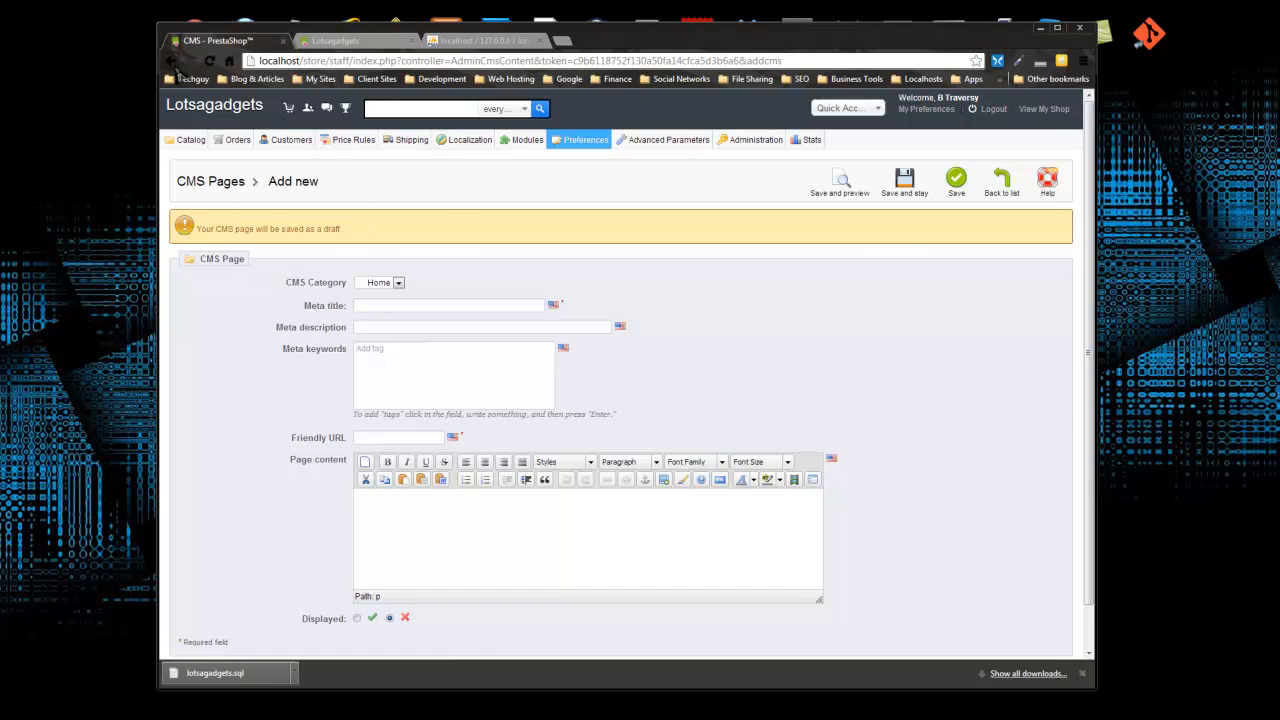
pyautogui.click(174, 64)
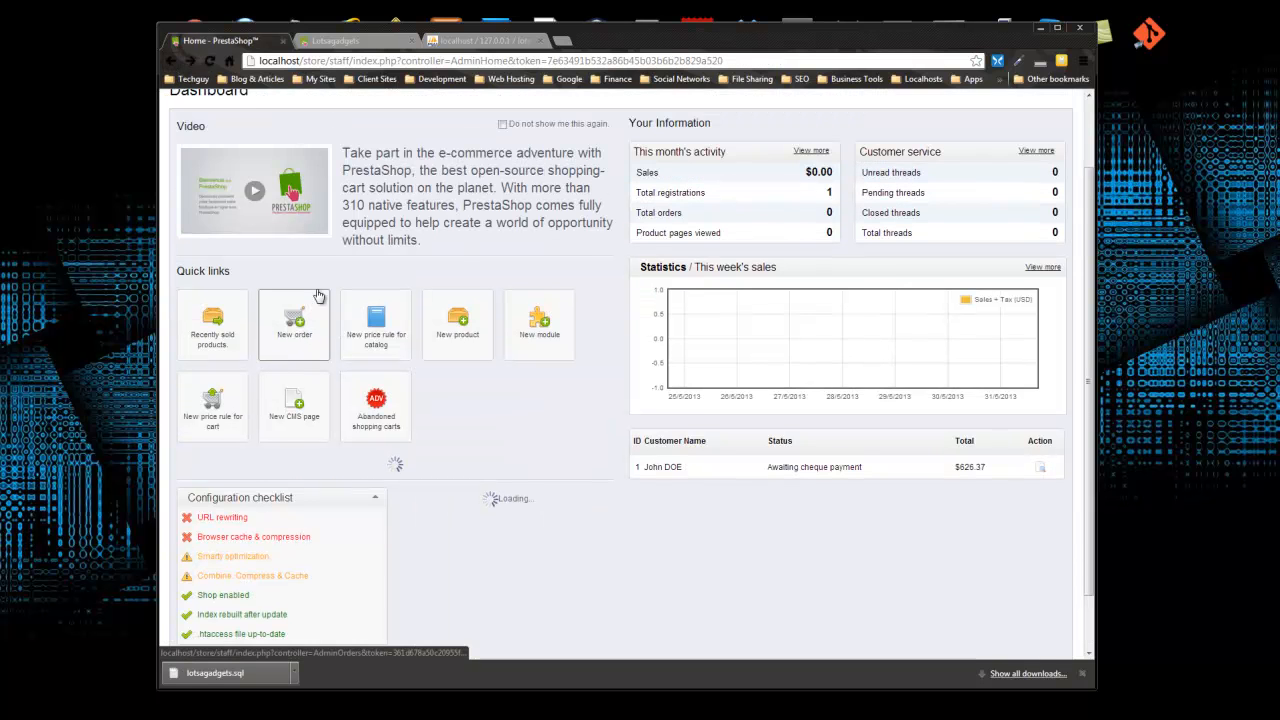
# Step: Examine the dashboard's configuration checklist, PrestaShop Link block and PrestaShop News block
pyautogui.scroll(-2, 318, 296)
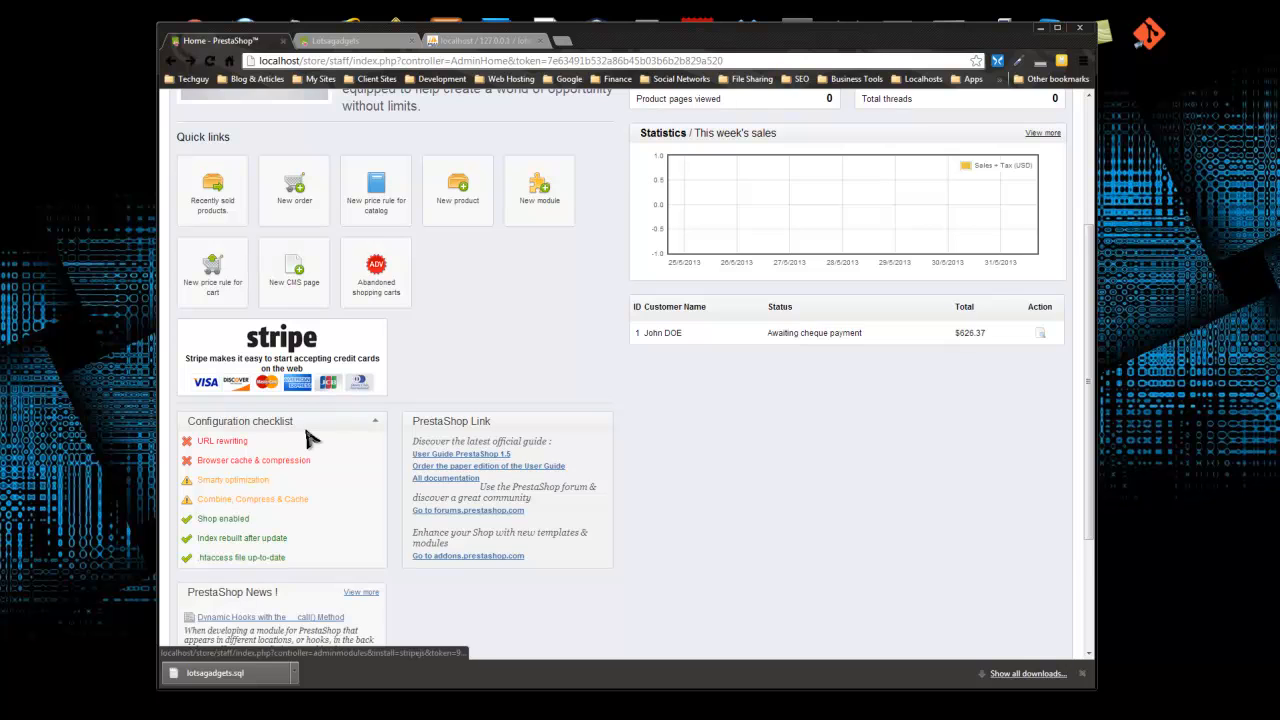
pyautogui.scroll(-1, 305, 436)
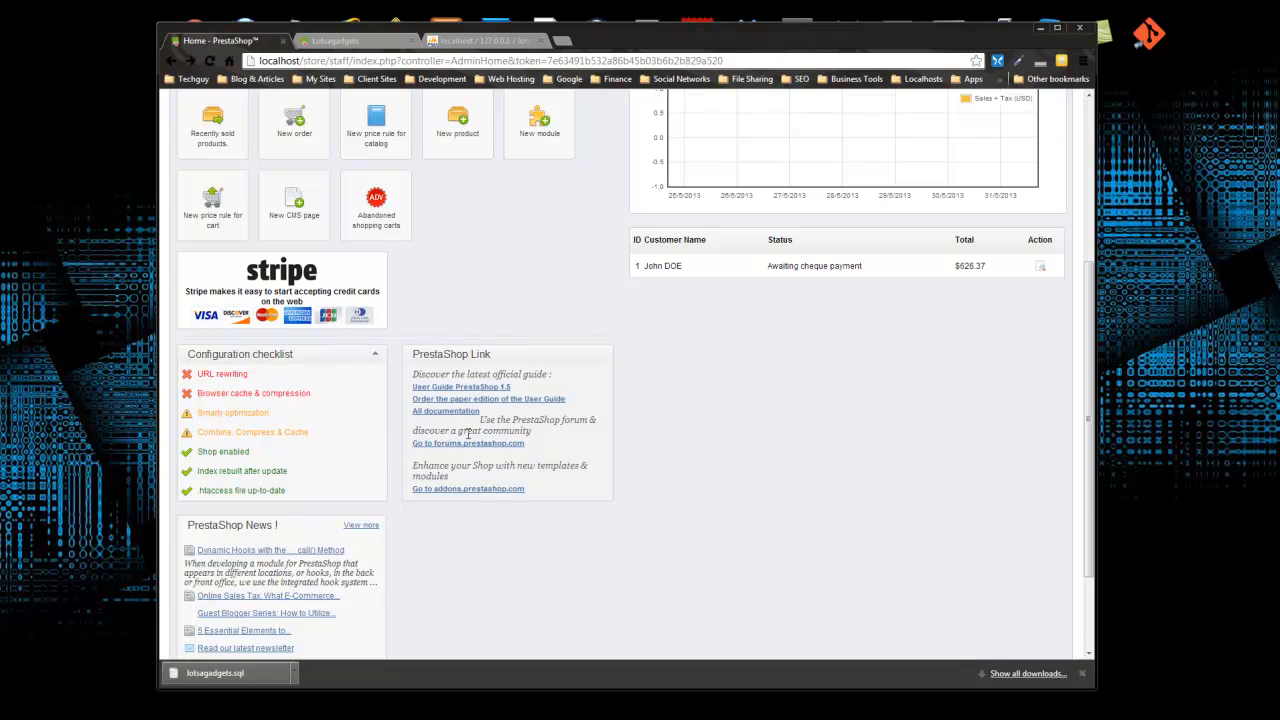
pyautogui.scroll(-3, 468, 434)
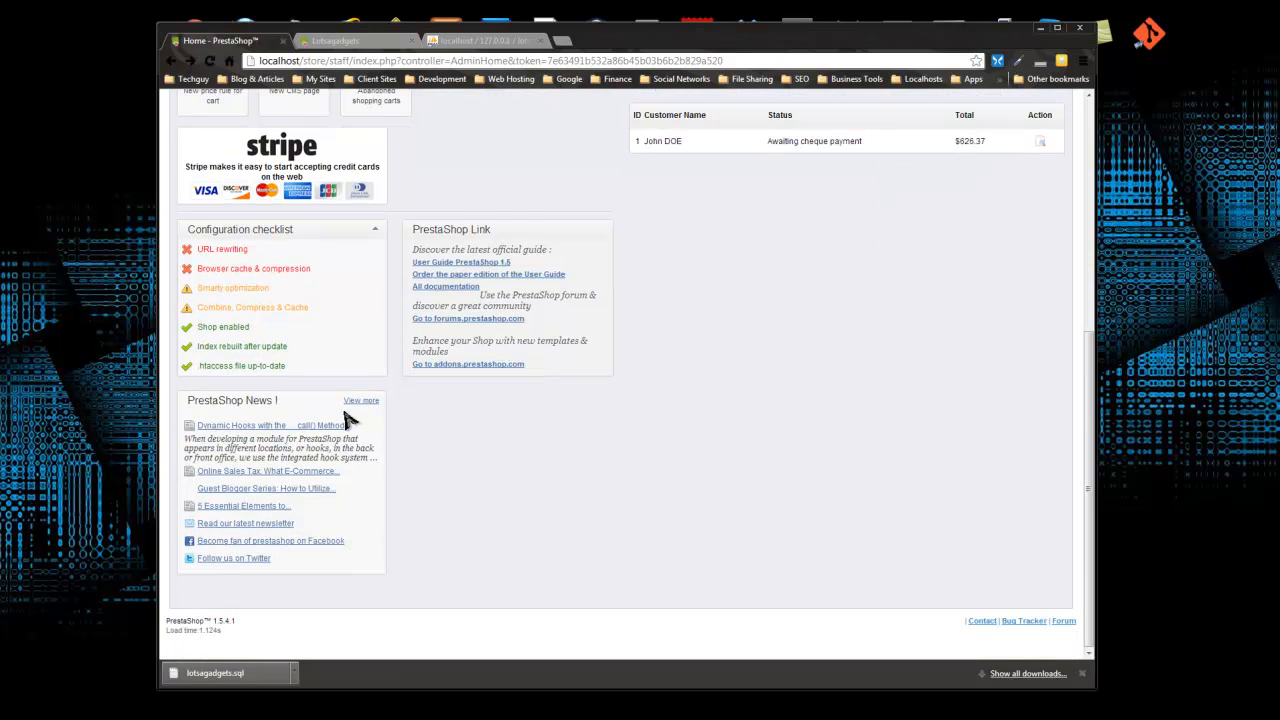
pyautogui.scroll(3, 398, 484)
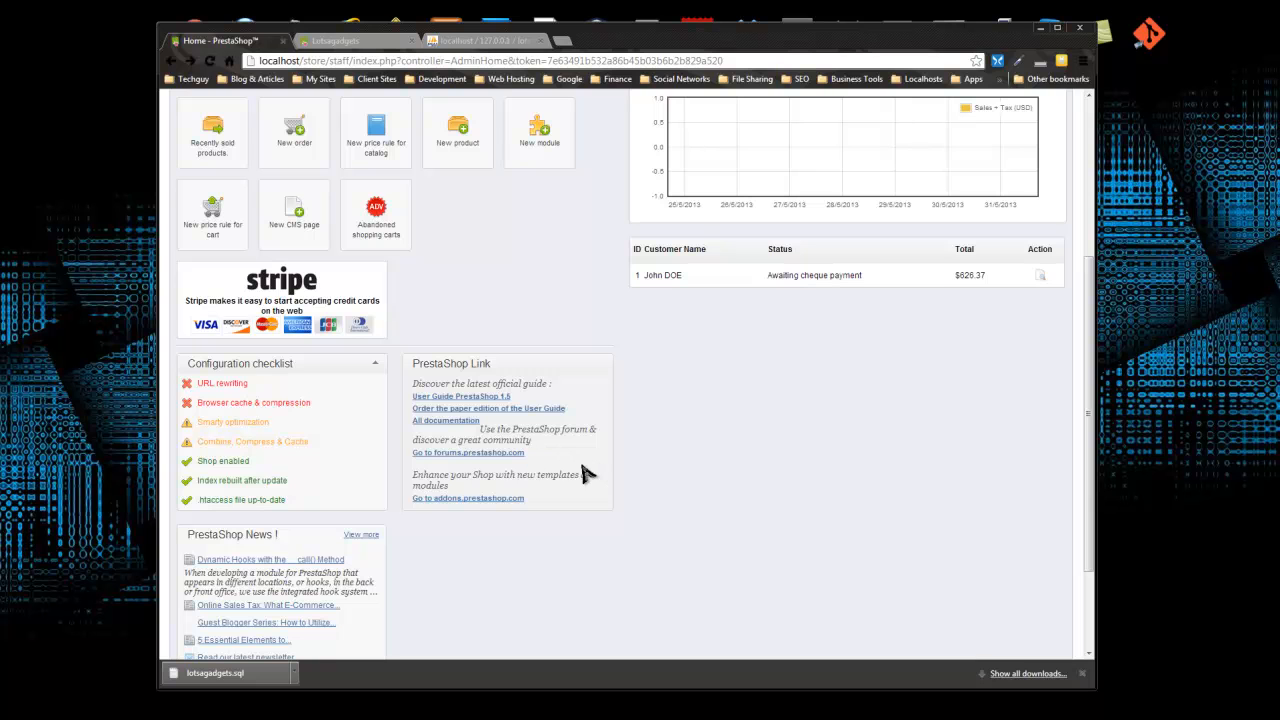
pyautogui.scroll(3, 605, 463)
pyautogui.scroll(3, 605, 463)
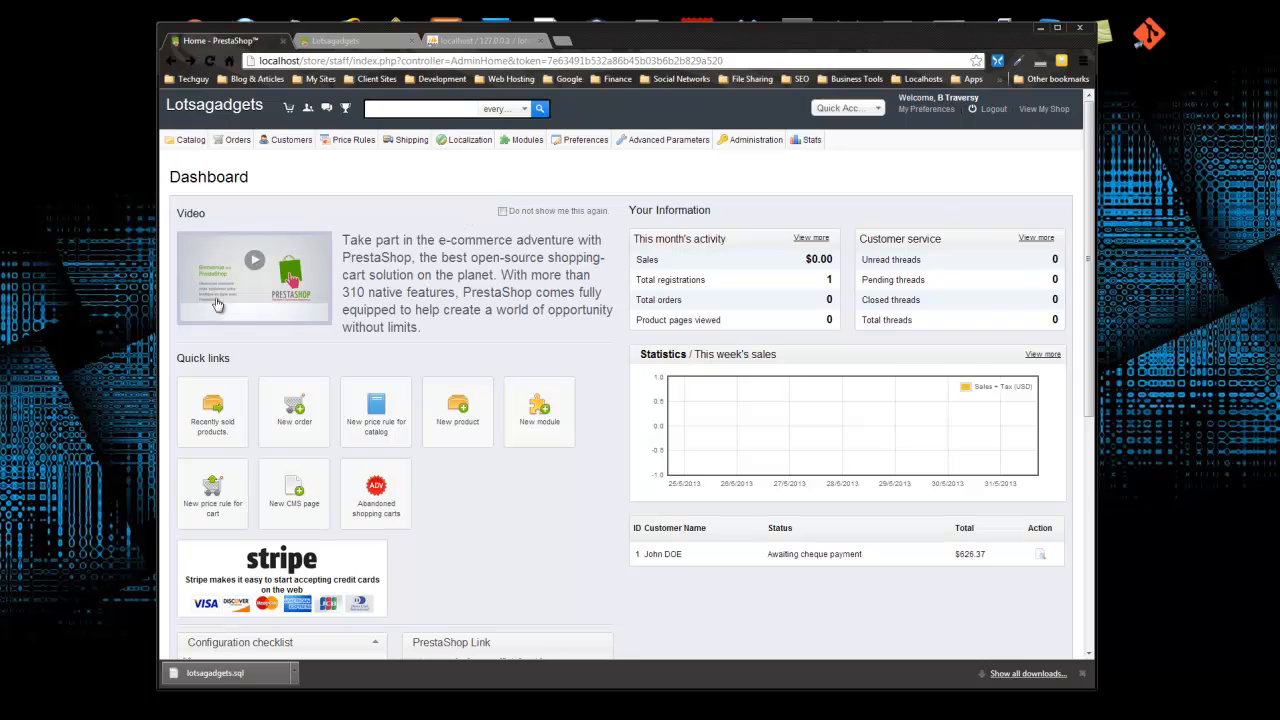
# Step: Check the store's header notifications, including the last orders, customers and last messages
pyautogui.click(287, 109)
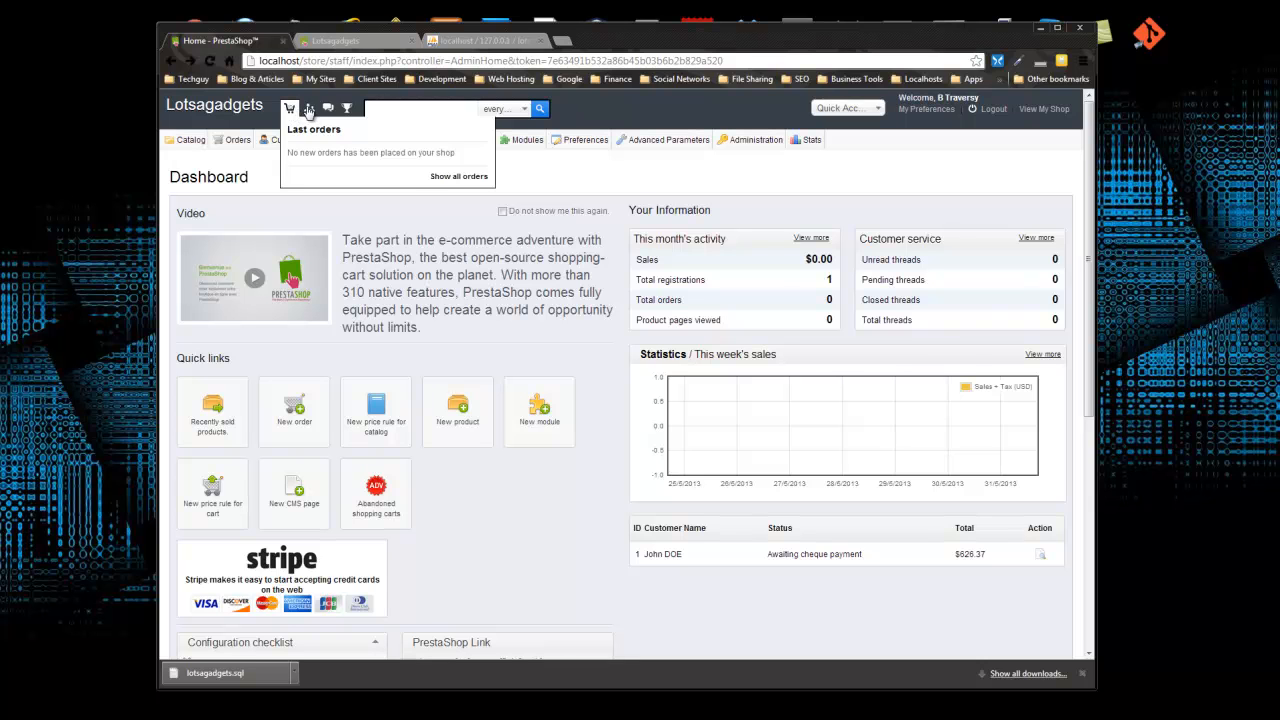
pyautogui.click(308, 112)
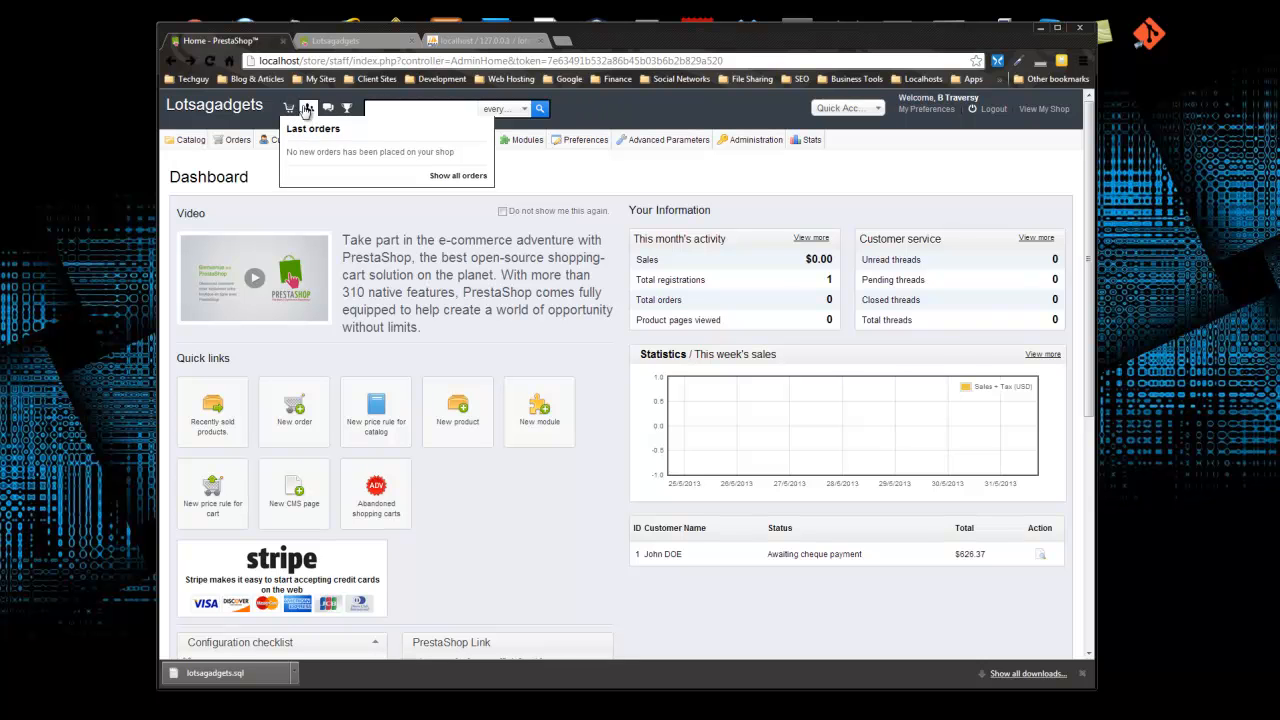
pyautogui.click(307, 112)
pyautogui.click(309, 115)
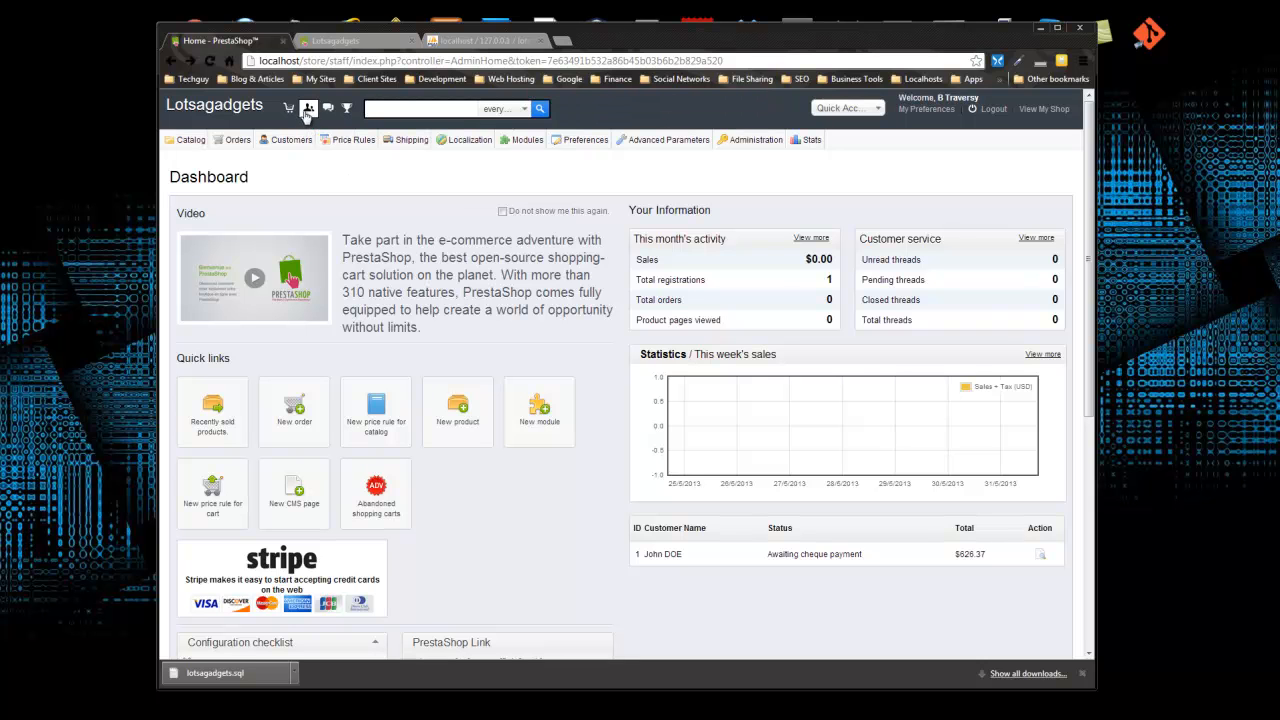
pyautogui.click(327, 112)
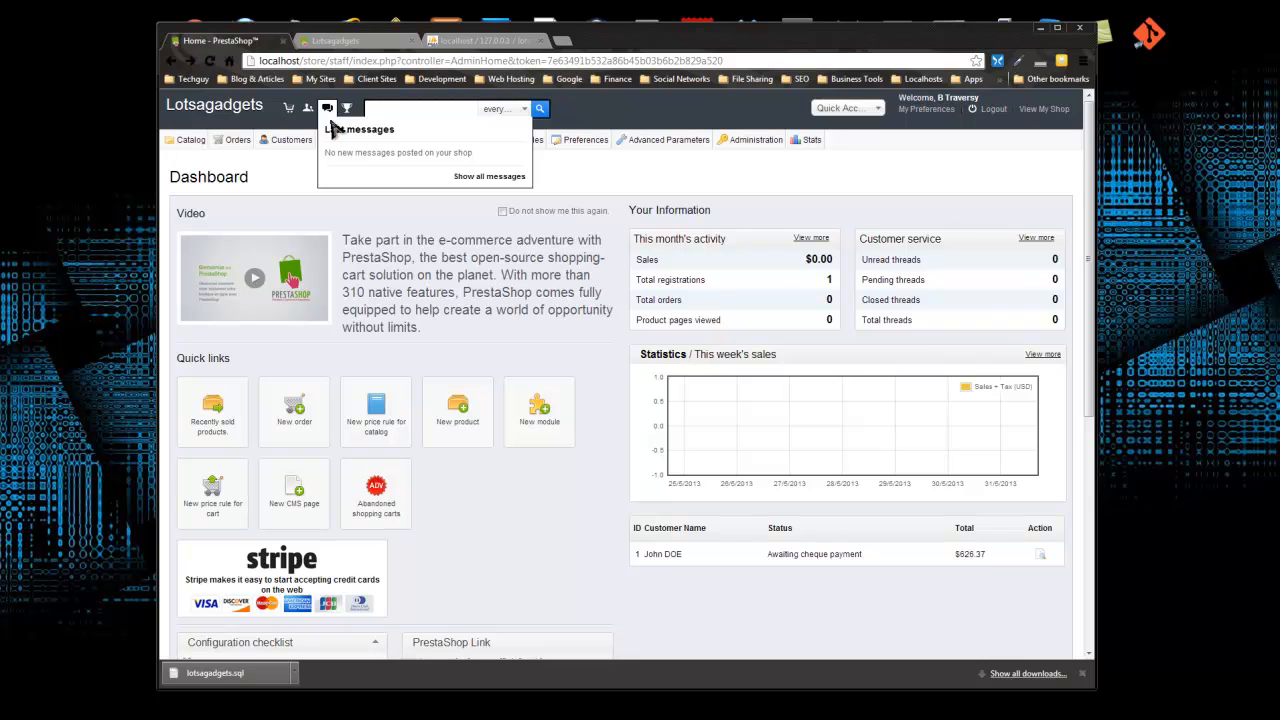
pyautogui.click(346, 108)
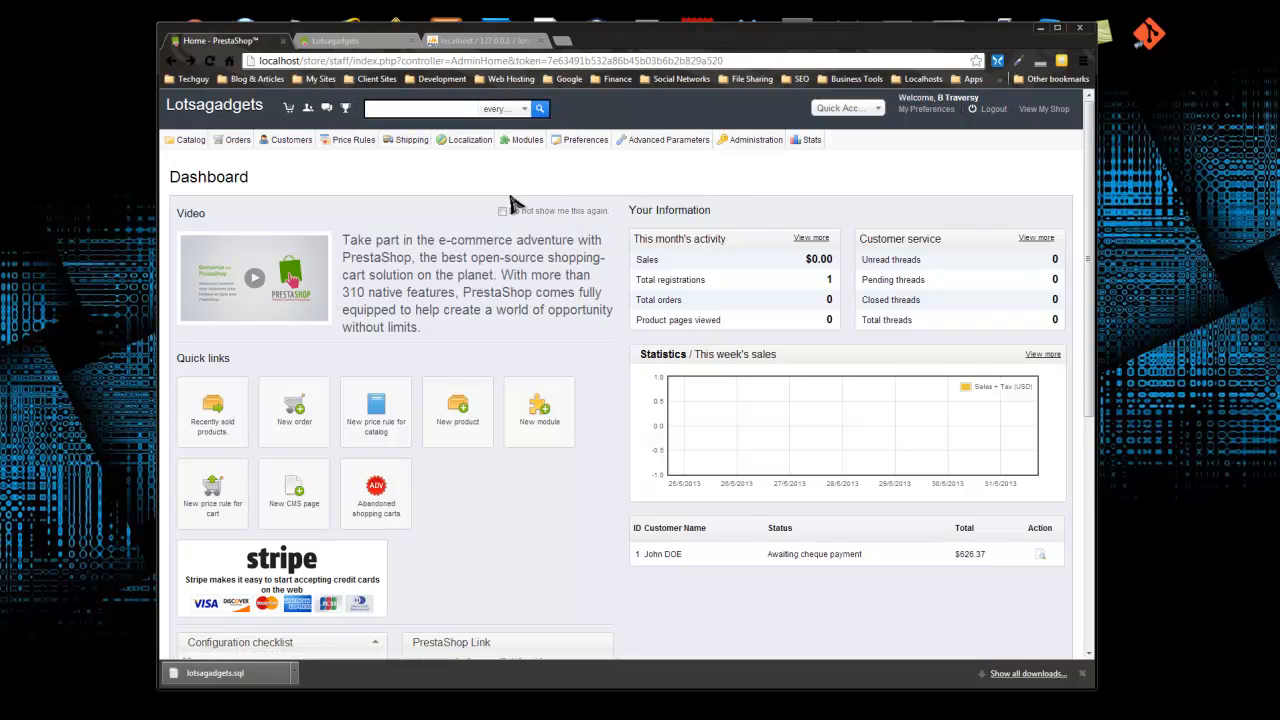
# Step: View the scope choices available for the back office search without changing the selection
pyautogui.click(425, 110)
pyautogui.click(512, 110)
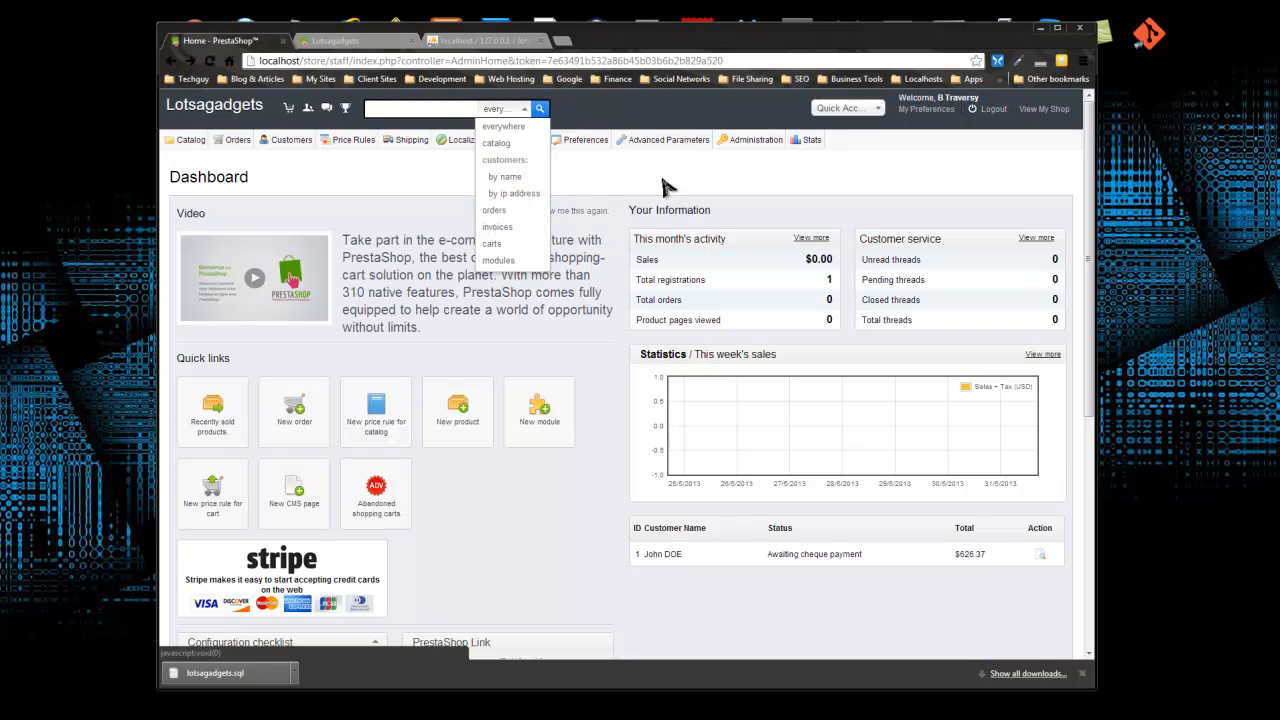
pyautogui.click(609, 189)
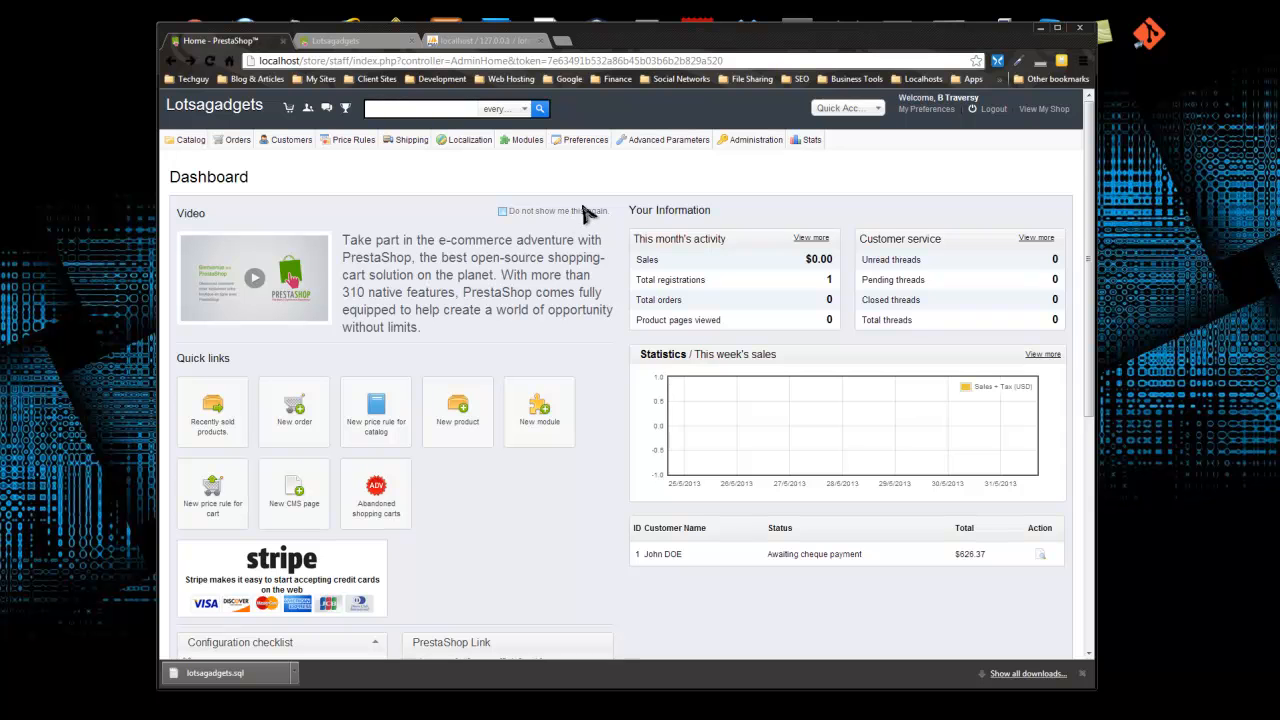
# Step: Browse the submenus of the main navigation's sections, including Price Rules, Orders and Catalog
pyautogui.scroll(-2, 567, 238)
pyautogui.scroll(2, 566, 258)
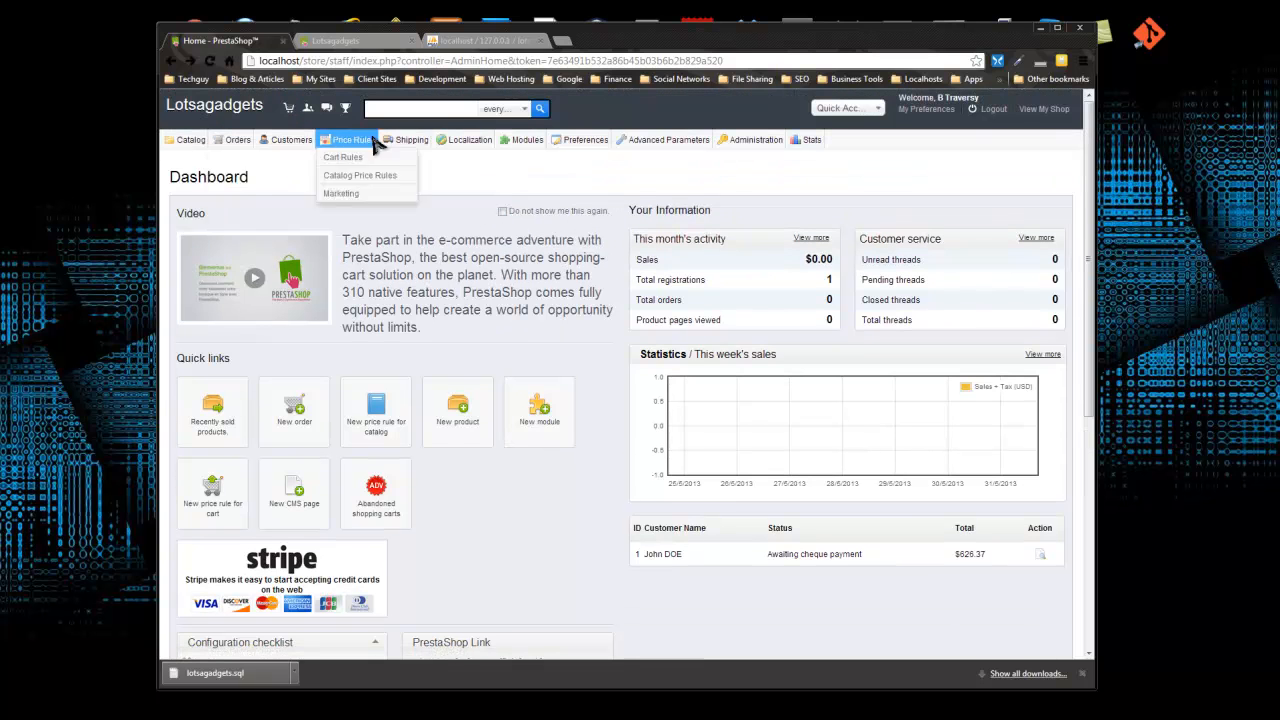
pyautogui.moveTo(163, 143)
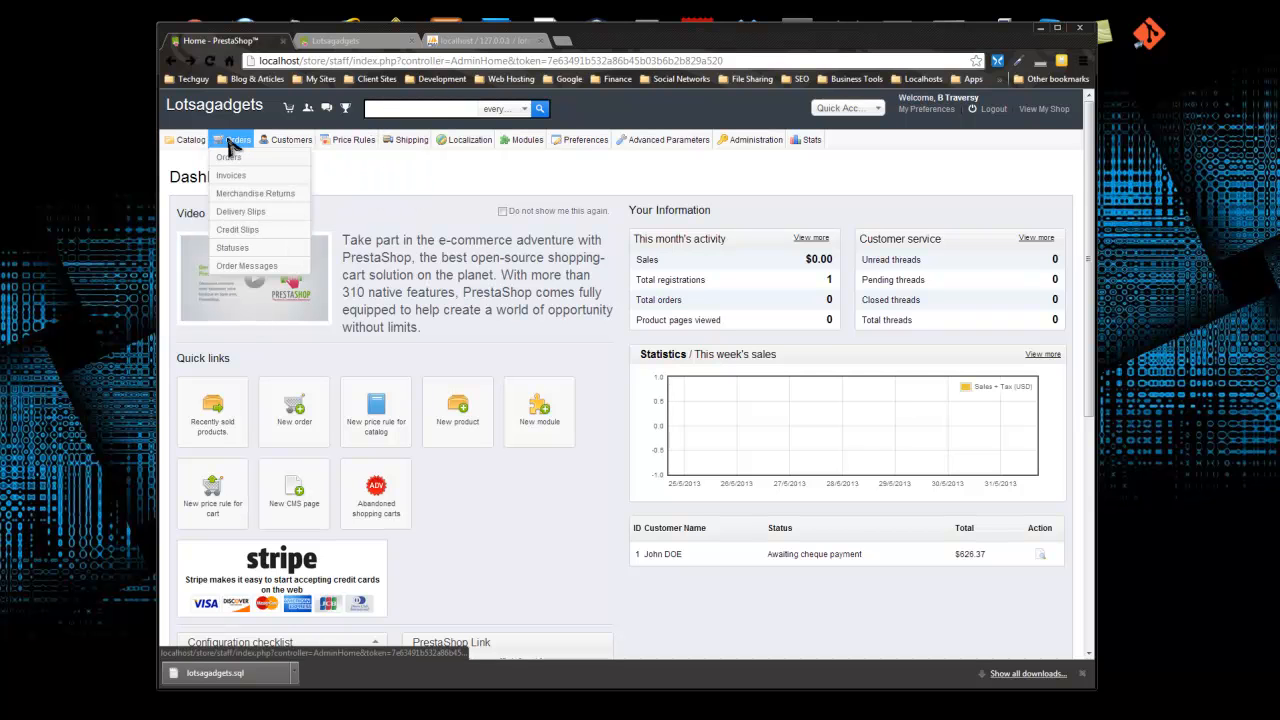
pyautogui.moveTo(286, 140)
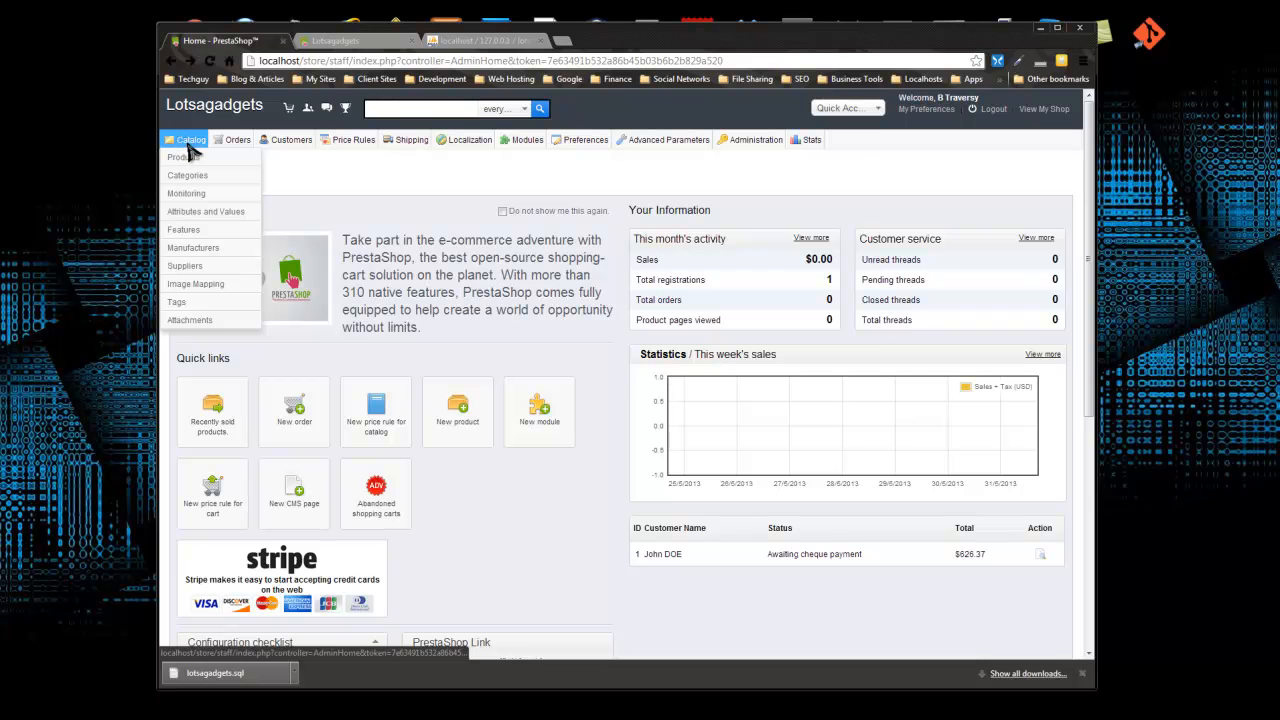
# Step: Open the iPod Nano from the catalog's product list and review its general information, descriptions and tags
pyautogui.click(192, 160)
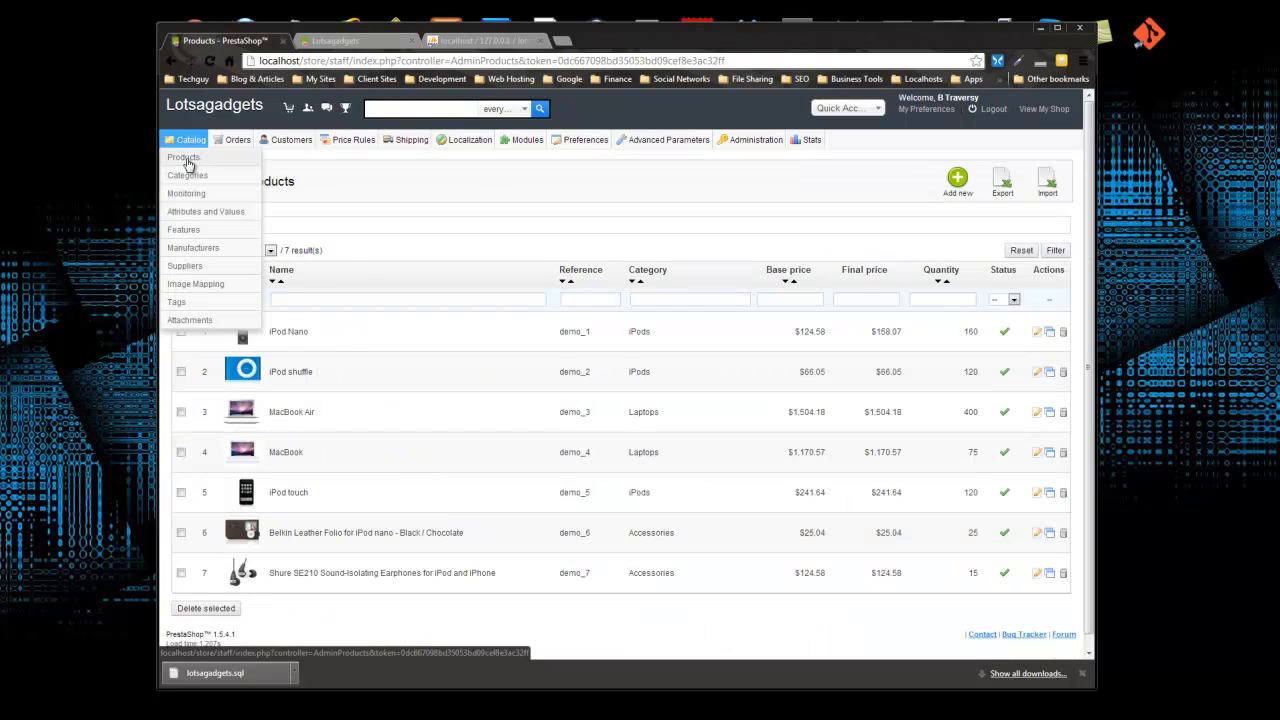
pyautogui.scroll(-1, 576, 231)
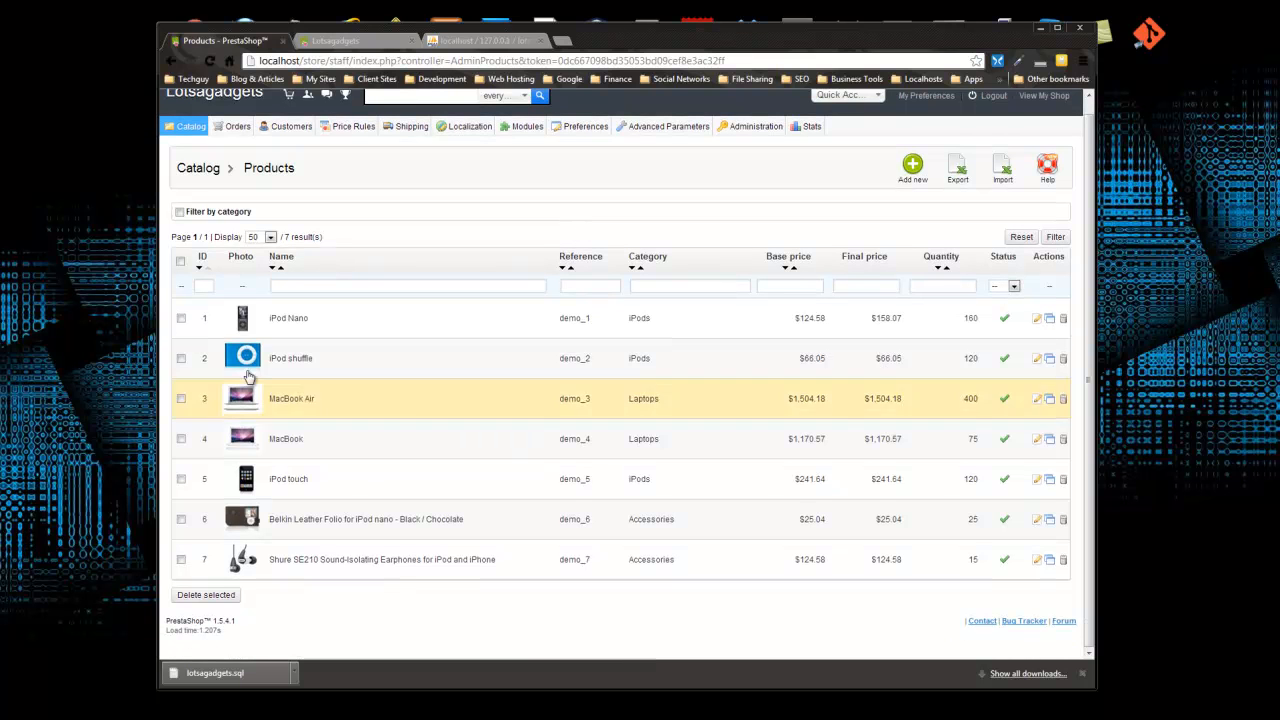
pyautogui.click(286, 322)
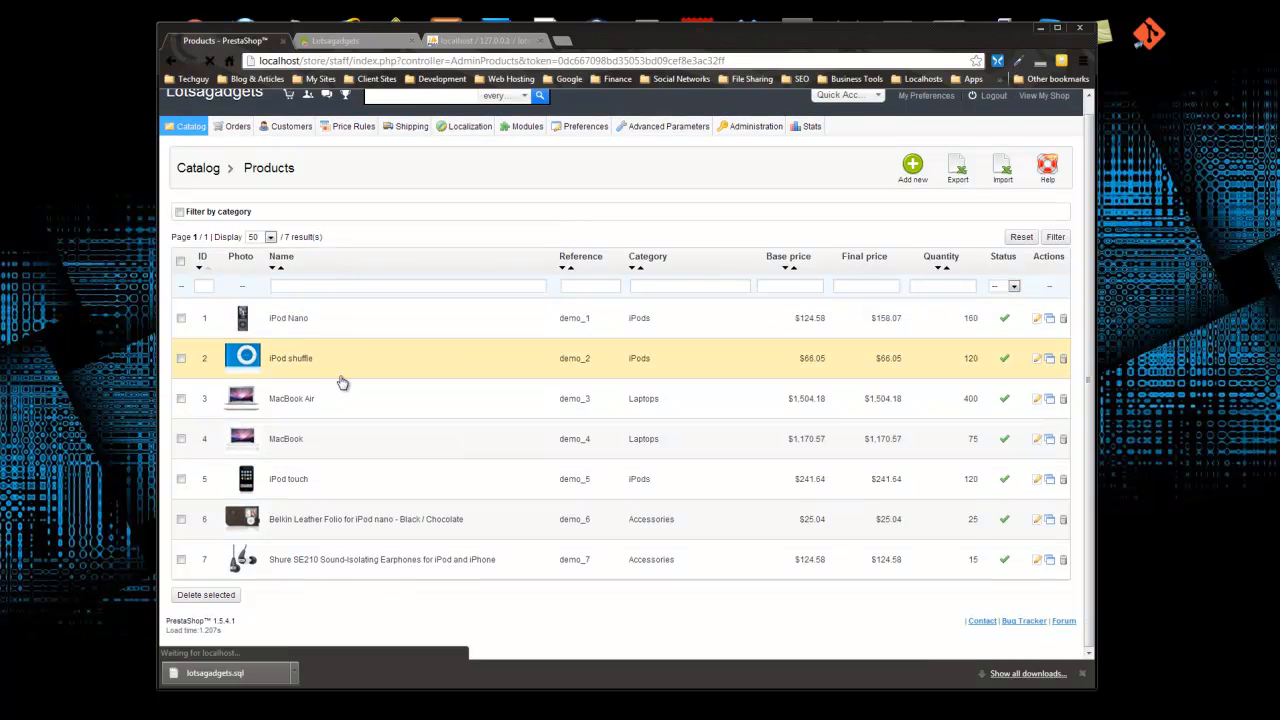
pyautogui.scroll(-3, 348, 337)
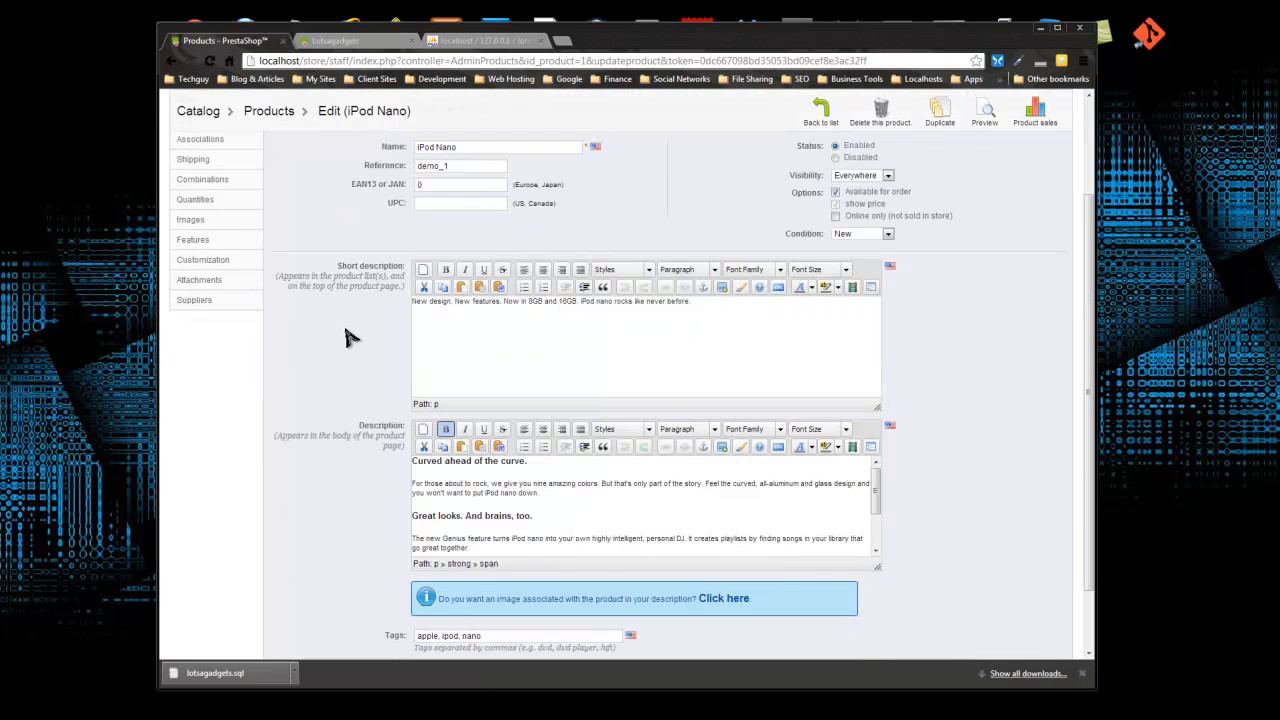
pyautogui.scroll(-2, 404, 487)
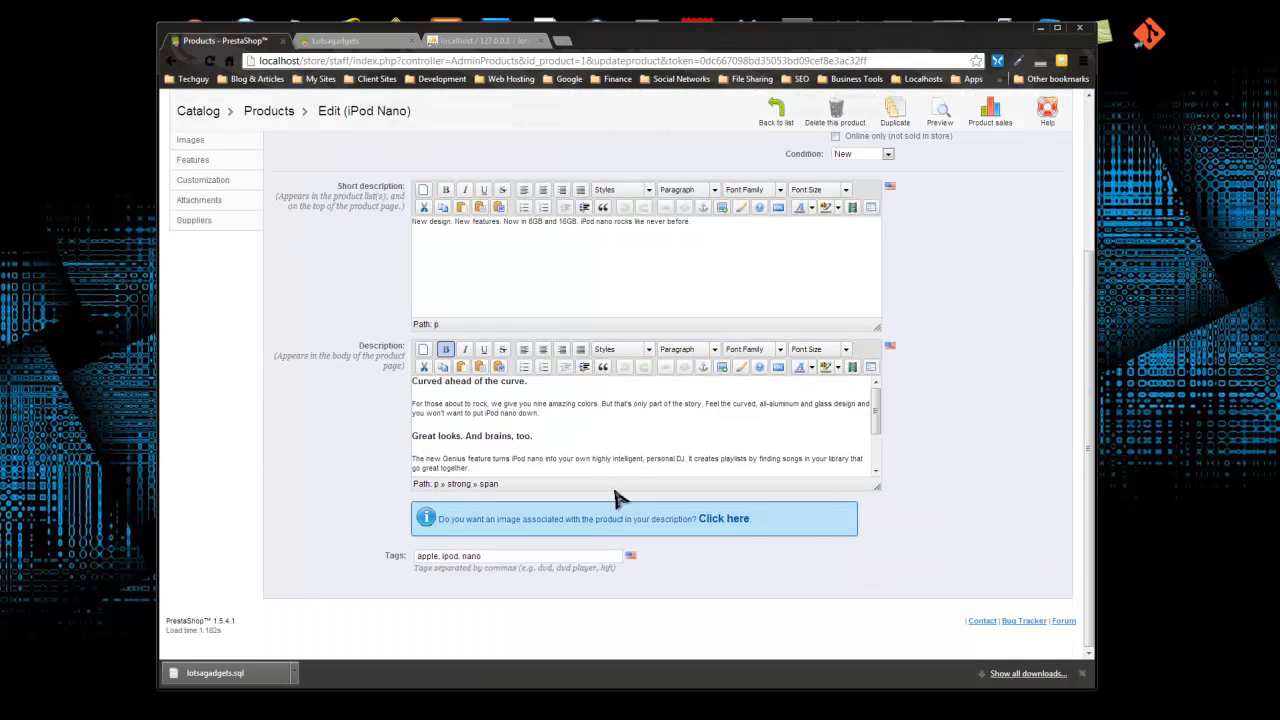
pyautogui.scroll(5, 752, 527)
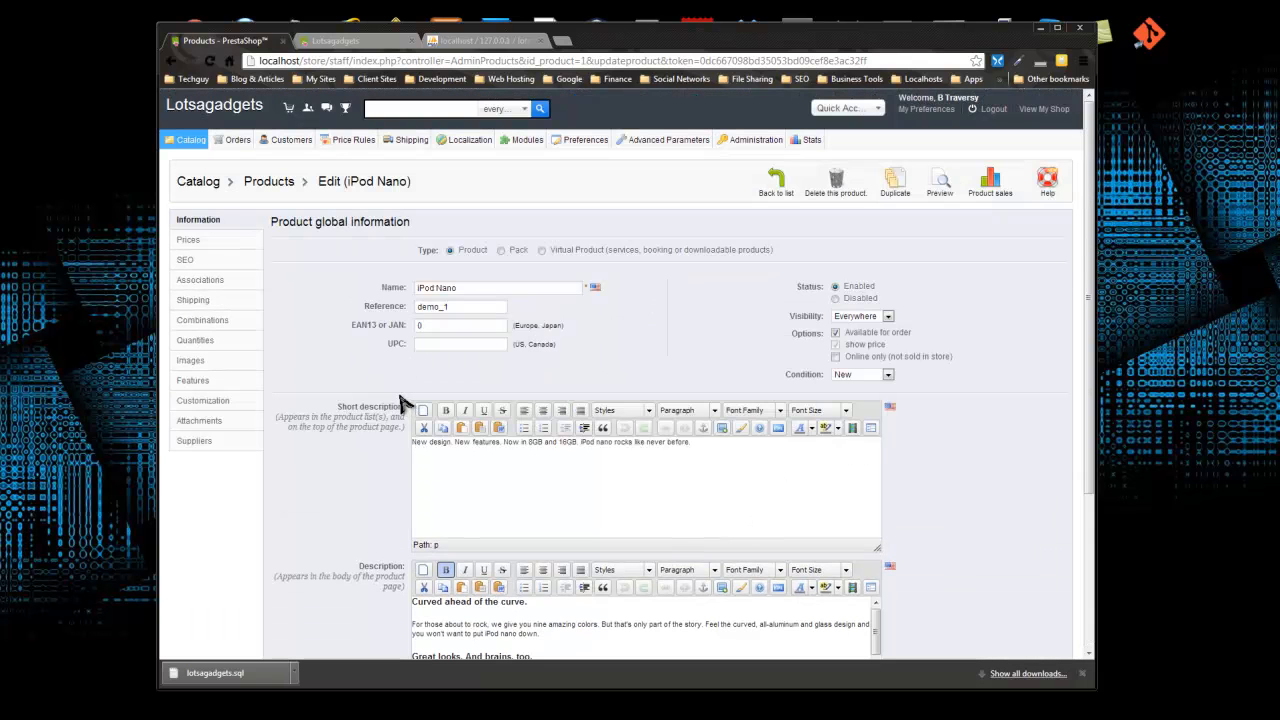
# Step: Examine the iPod Nano's Prices, SEO, Features, Customization and Attachments settings
pyautogui.click(190, 242)
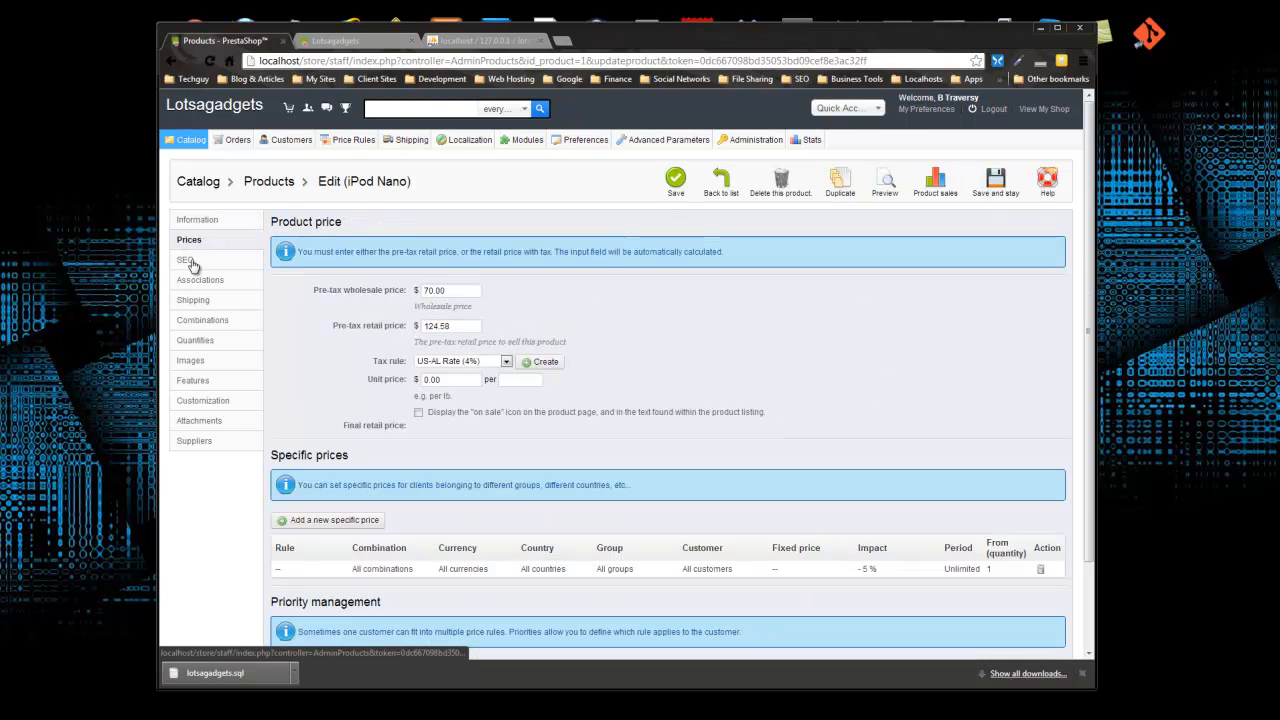
pyautogui.click(194, 264)
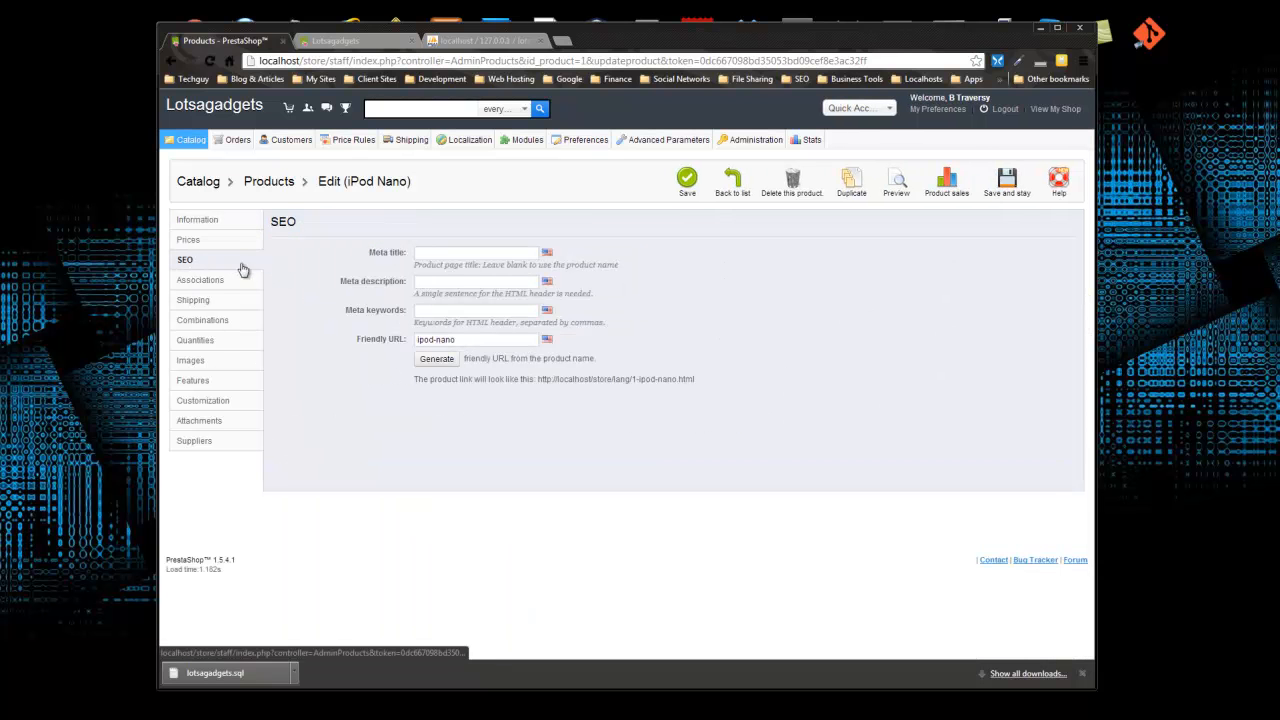
pyautogui.click(195, 381)
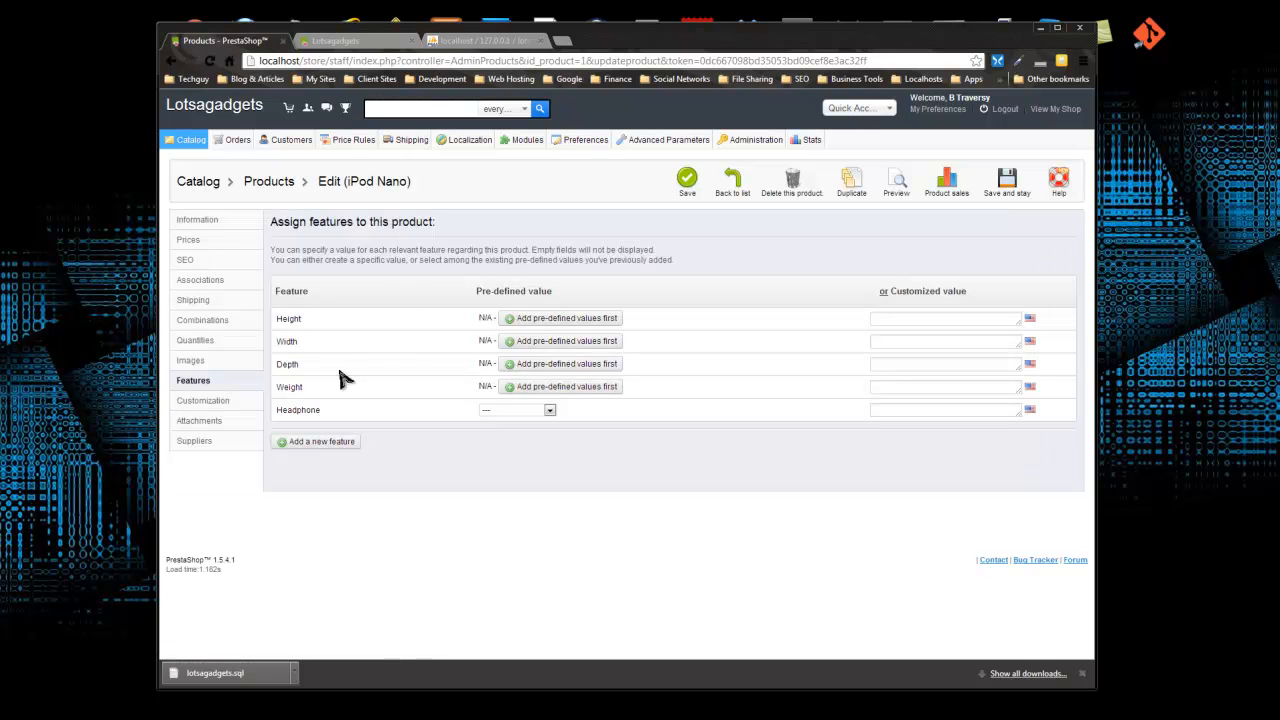
pyautogui.click(210, 402)
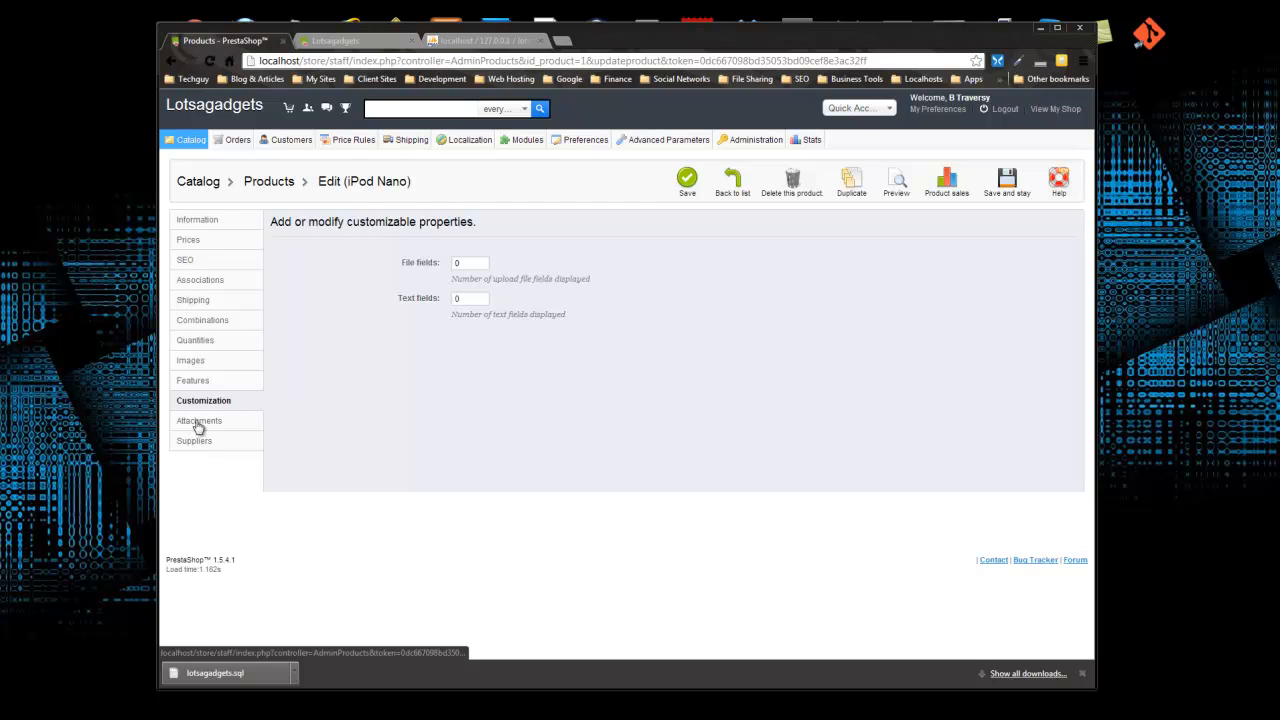
pyautogui.click(199, 424)
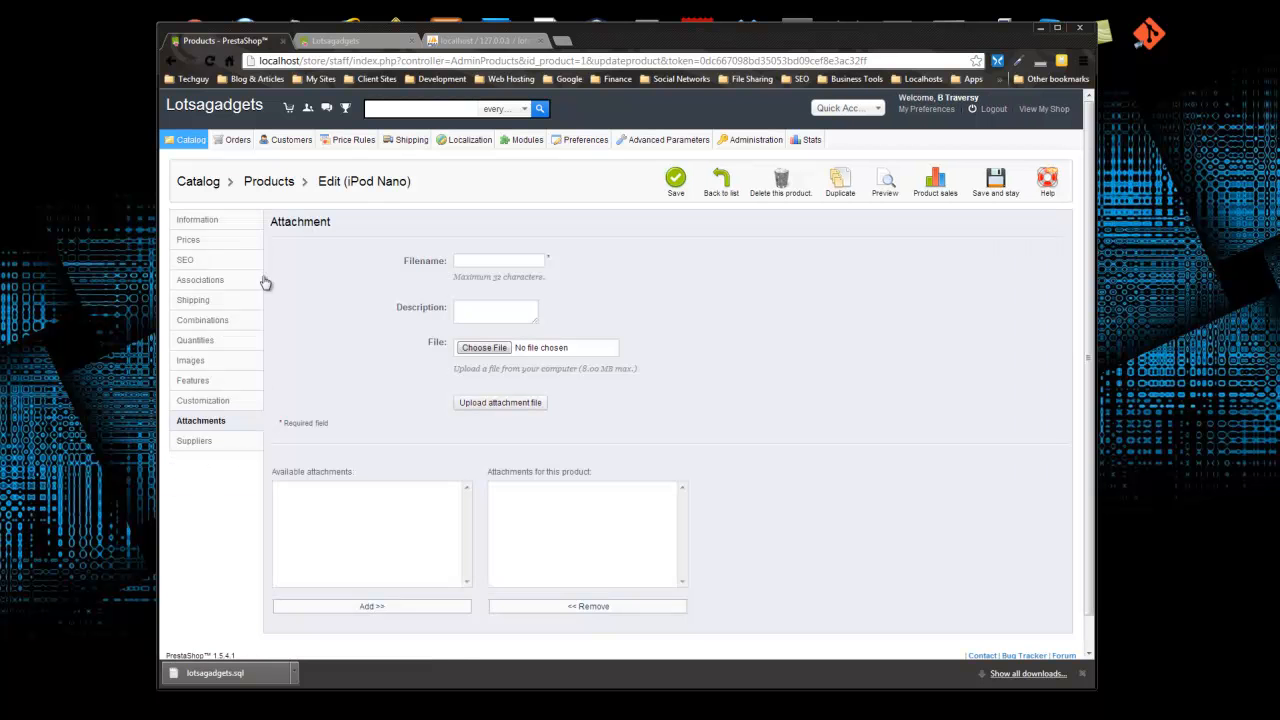
# Step: Examine the iPod Nano's Shipping and Combinations settings and return to its Information section
pyautogui.click(195, 302)
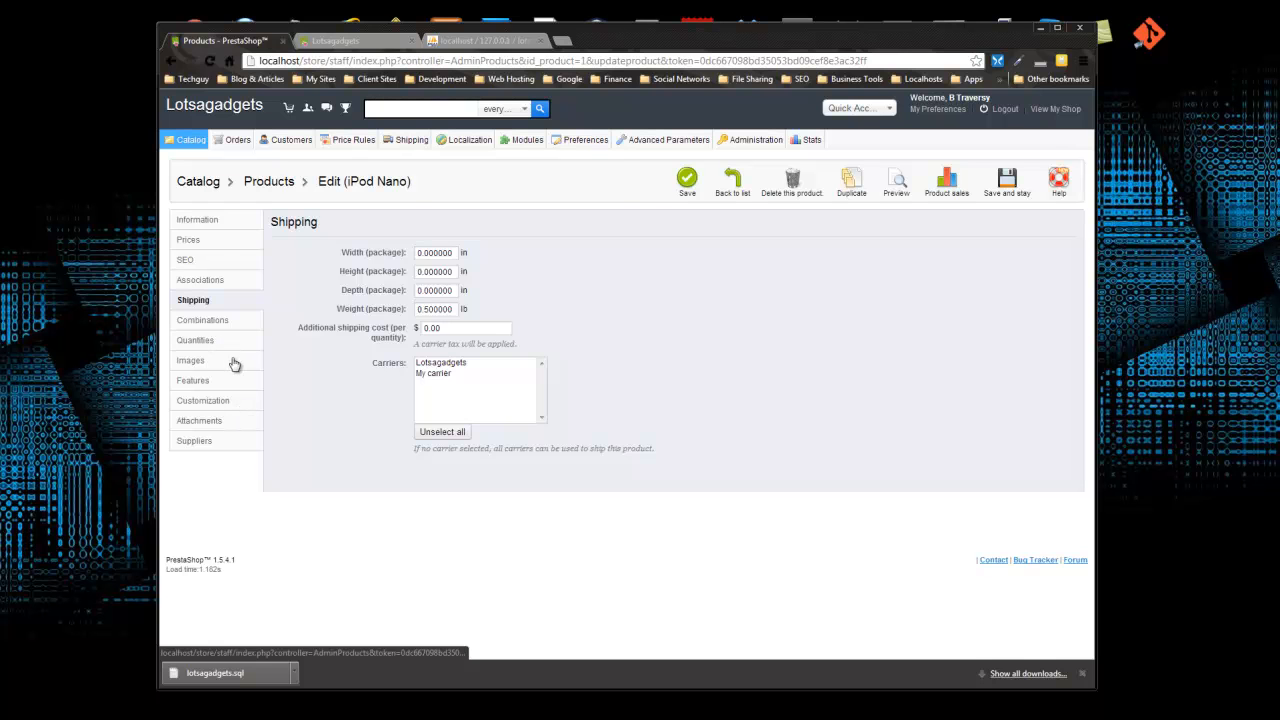
pyautogui.click(210, 325)
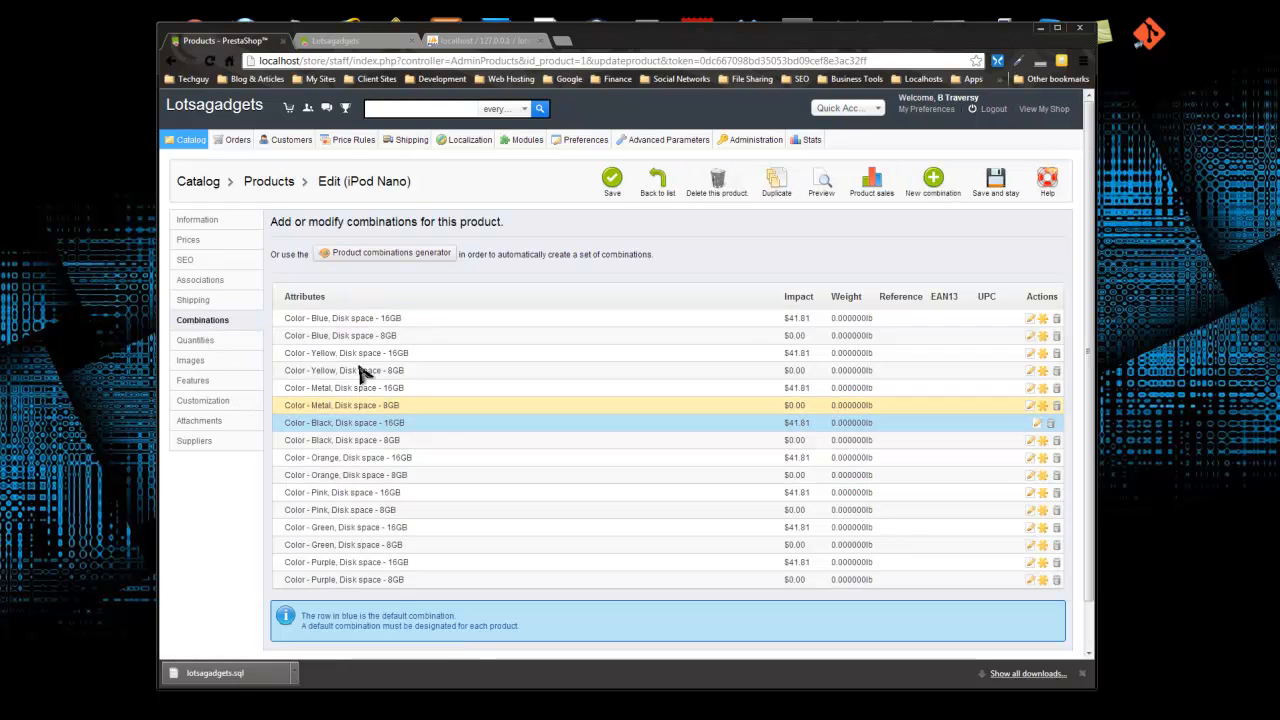
pyautogui.click(217, 223)
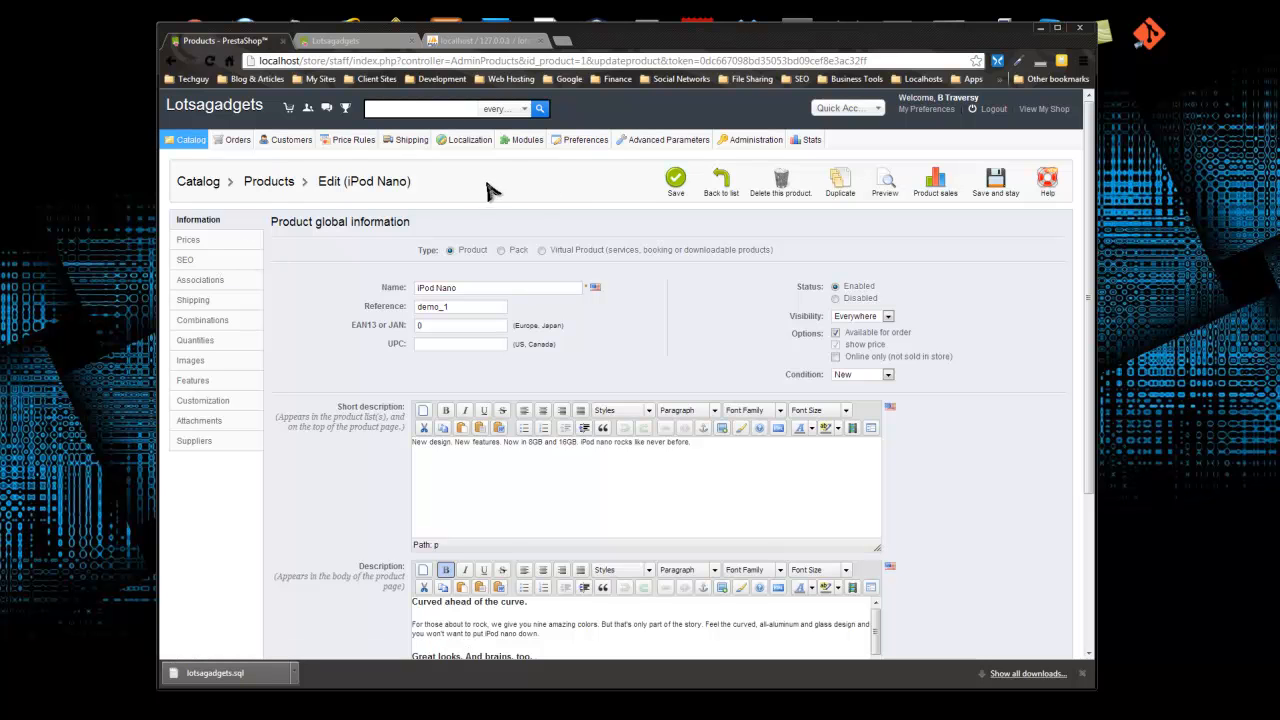
# Step: View the catalog's Categories list and examine the Monitoring page's lists of empty categories, products without available quantities and disabled products
pyautogui.click(190, 176)
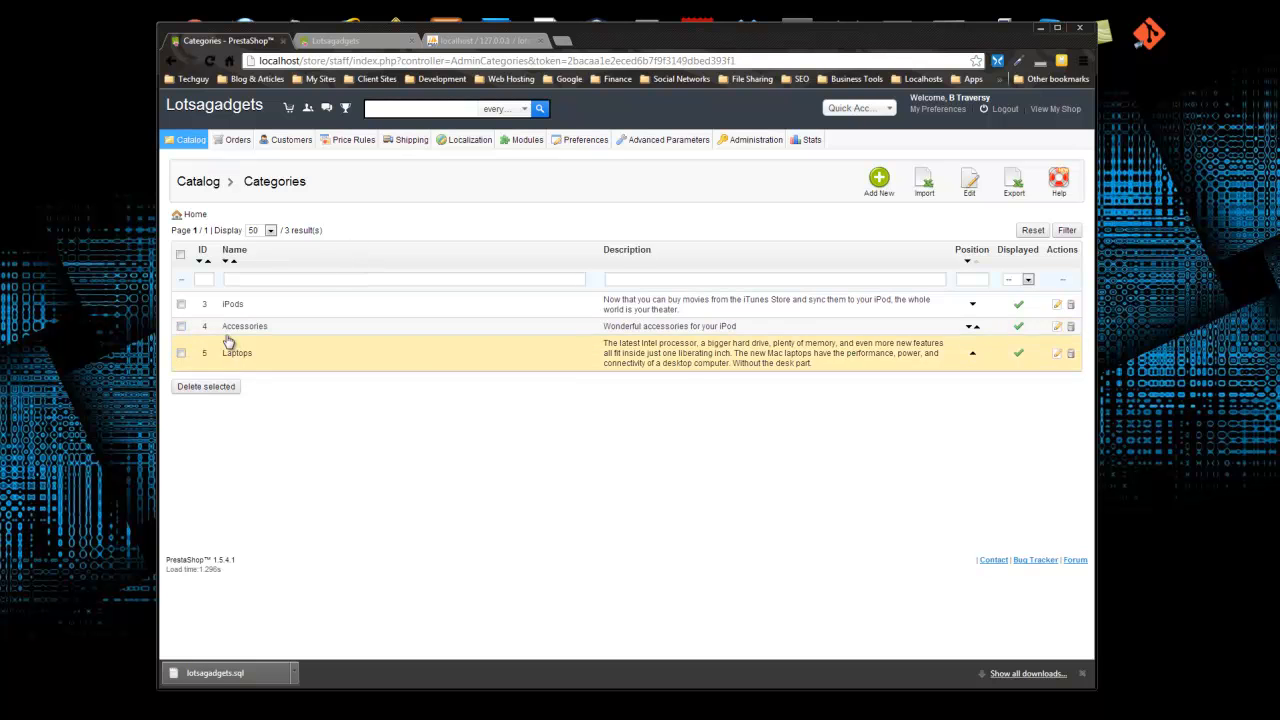
pyautogui.moveTo(188, 142)
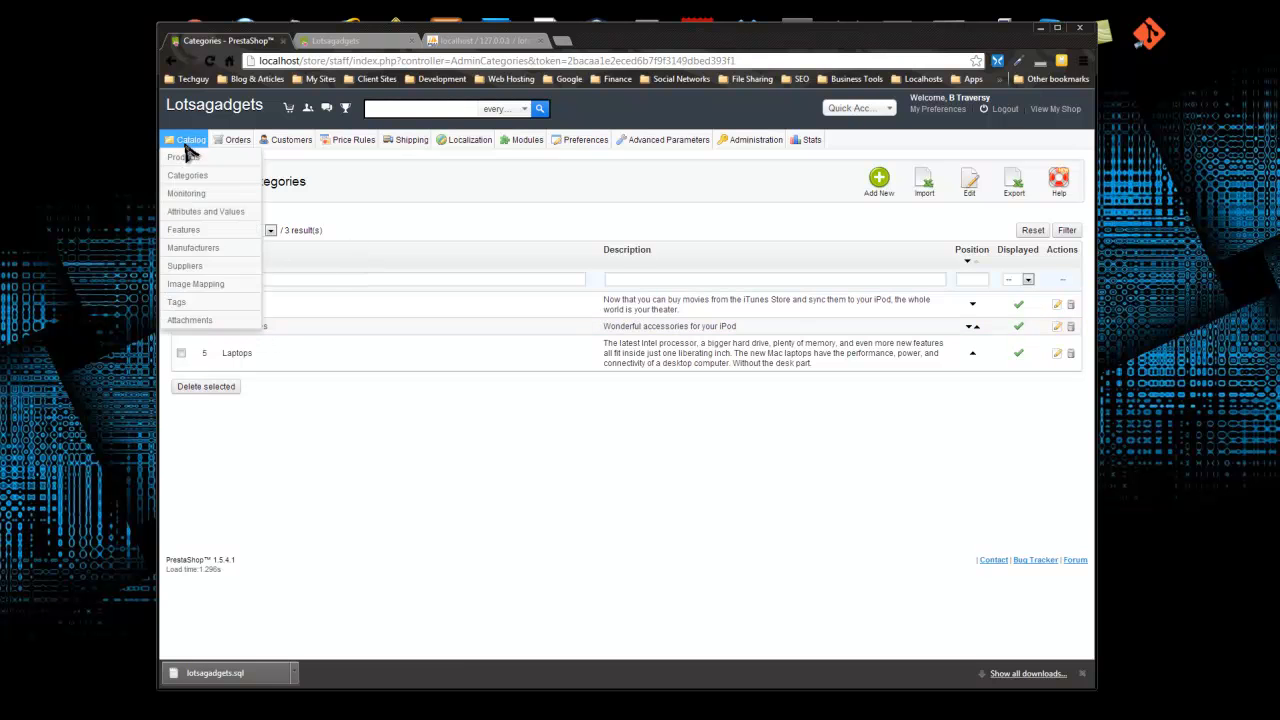
pyautogui.click(190, 197)
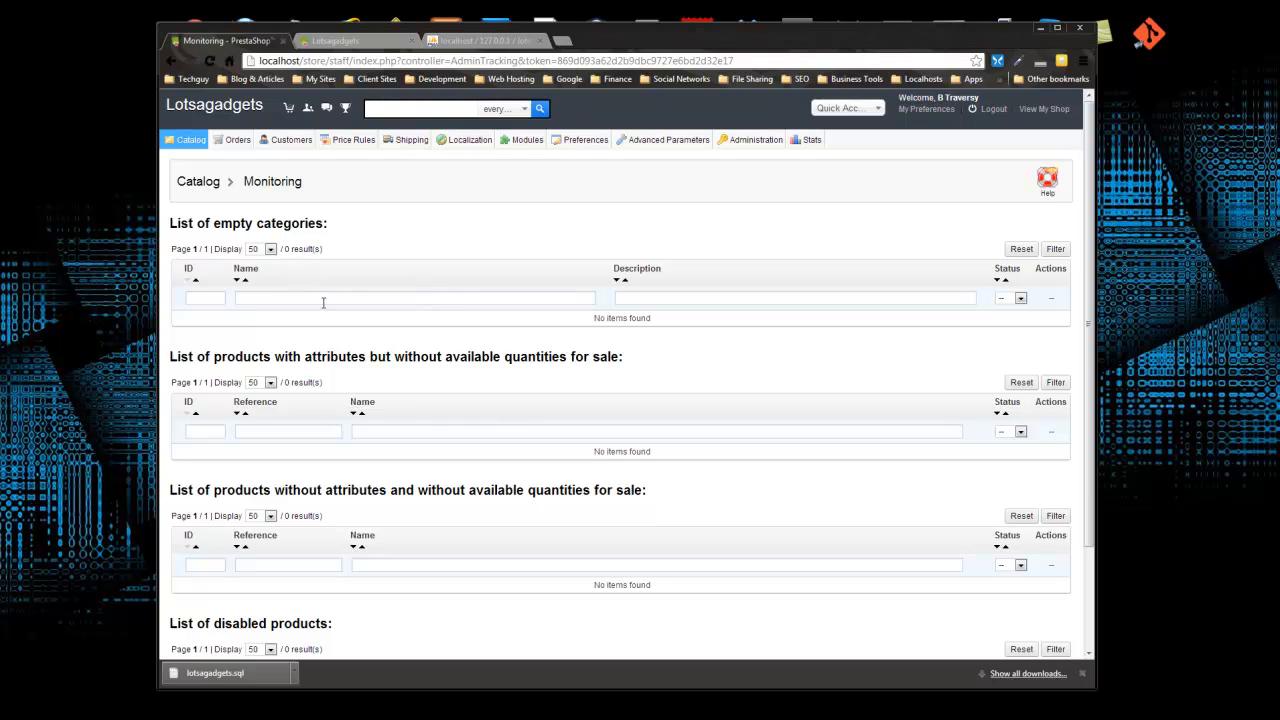
pyautogui.moveTo(319, 223); pyautogui.dragTo(150, 225)
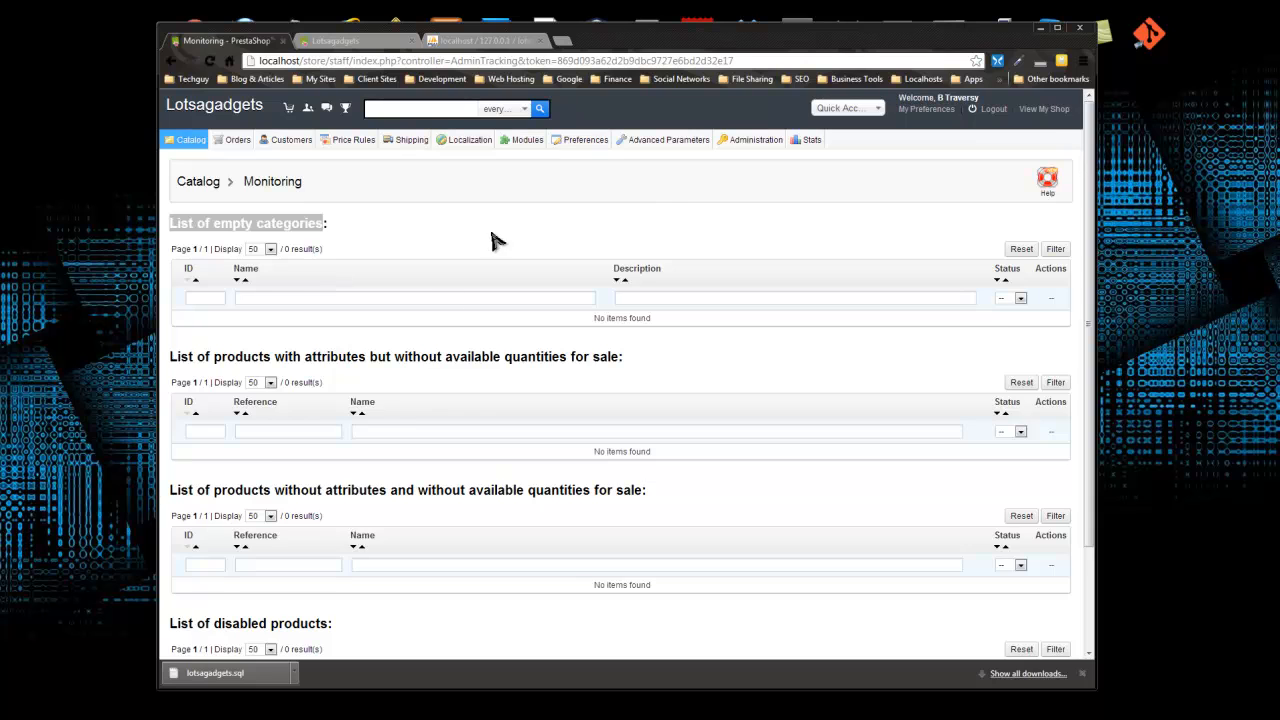
pyautogui.scroll(-1, 435, 318)
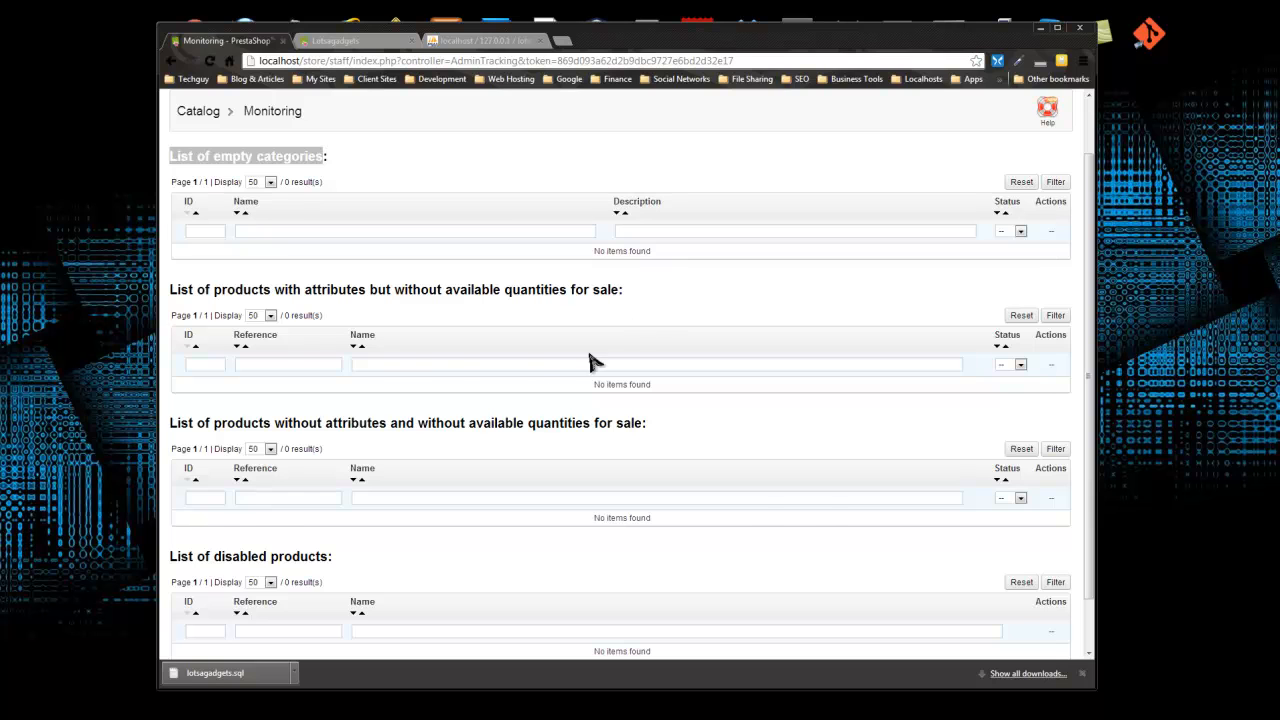
pyautogui.scroll(-1, 589, 360)
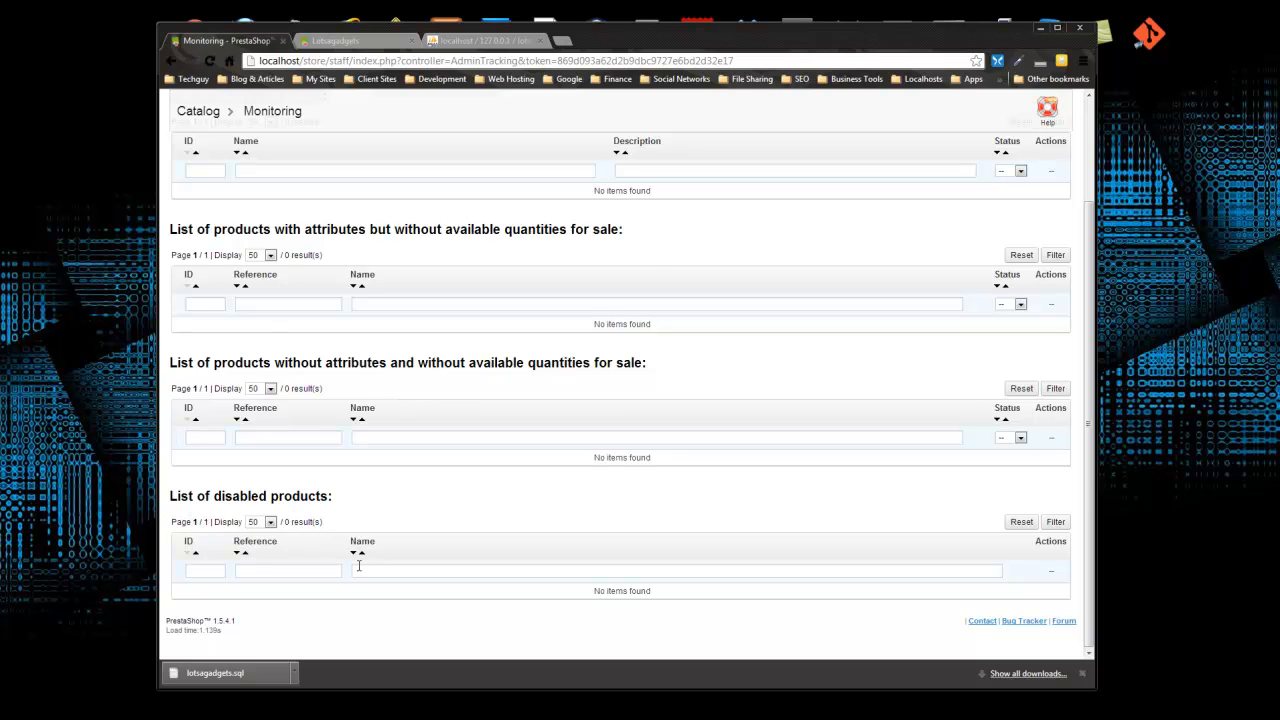
pyautogui.scroll(2, 418, 572)
# Step: Open the catalog's Attributes and Values page to view the product attribute groups
pyautogui.moveTo(185, 140)
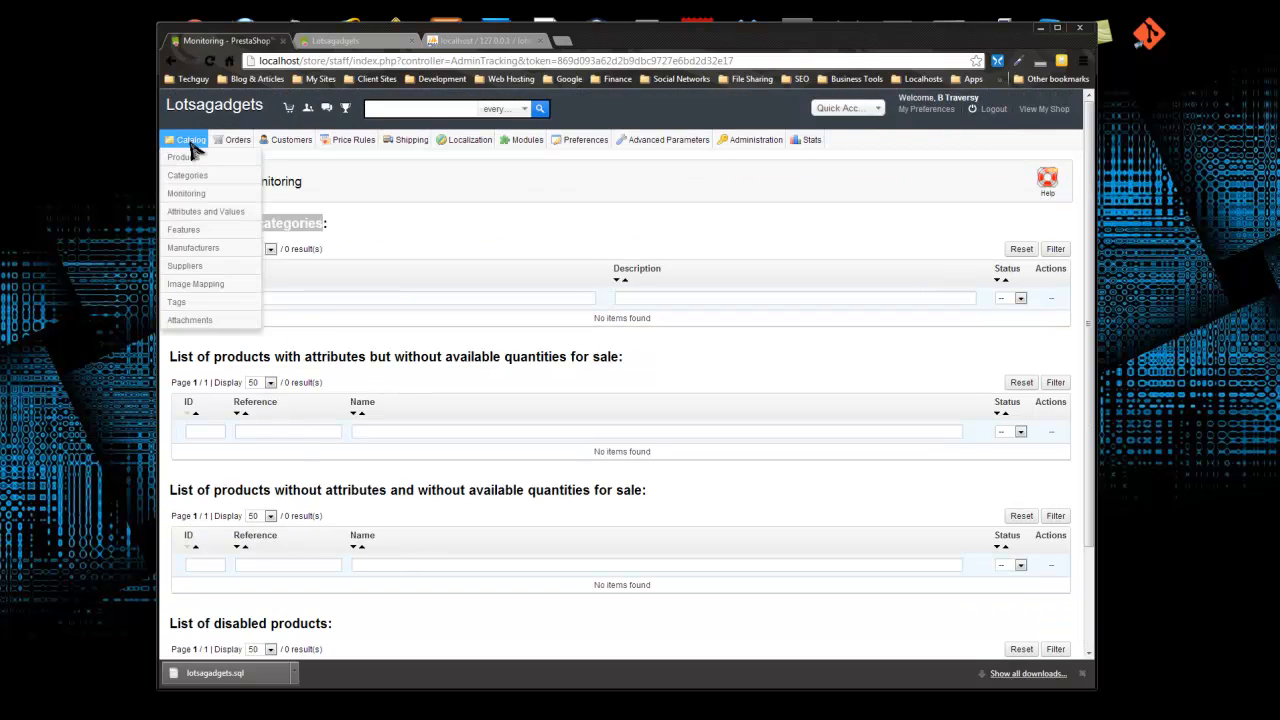
pyautogui.click(210, 213)
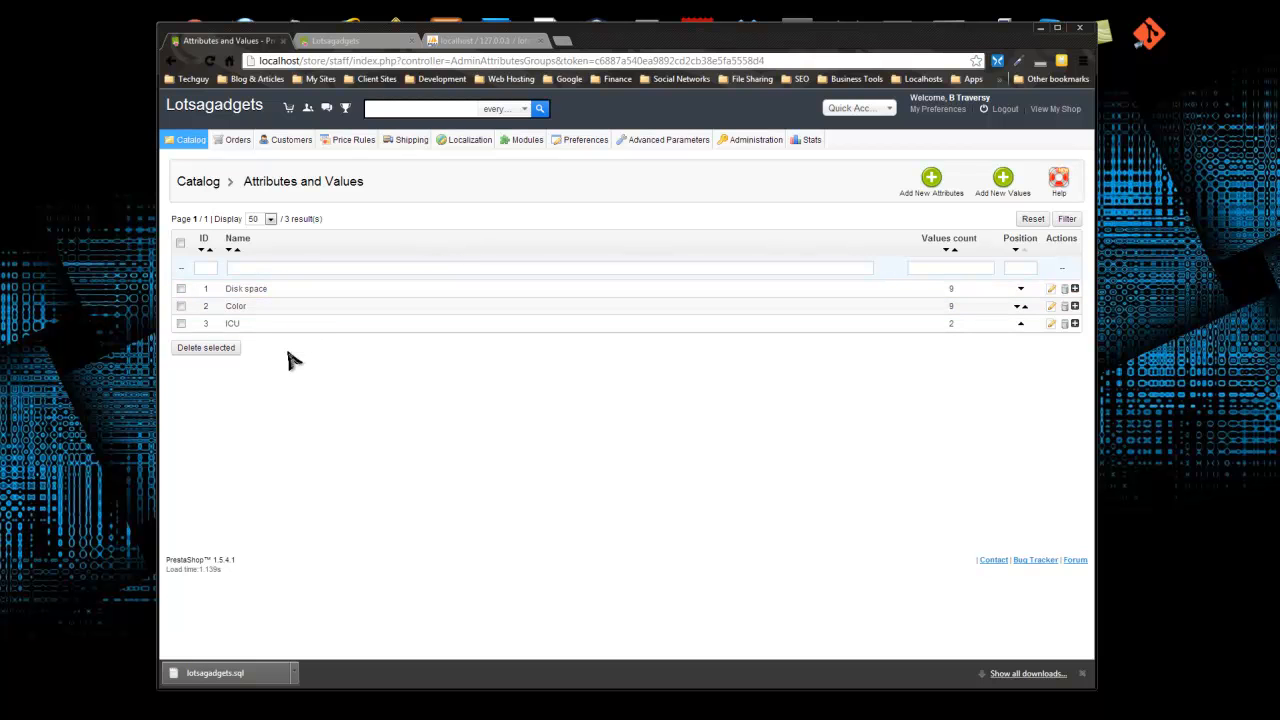
# Step: Open the Apple Computer, Inc manufacturer record, examine its address and associated products, and return to the Manufacturers list
pyautogui.moveTo(192, 139)
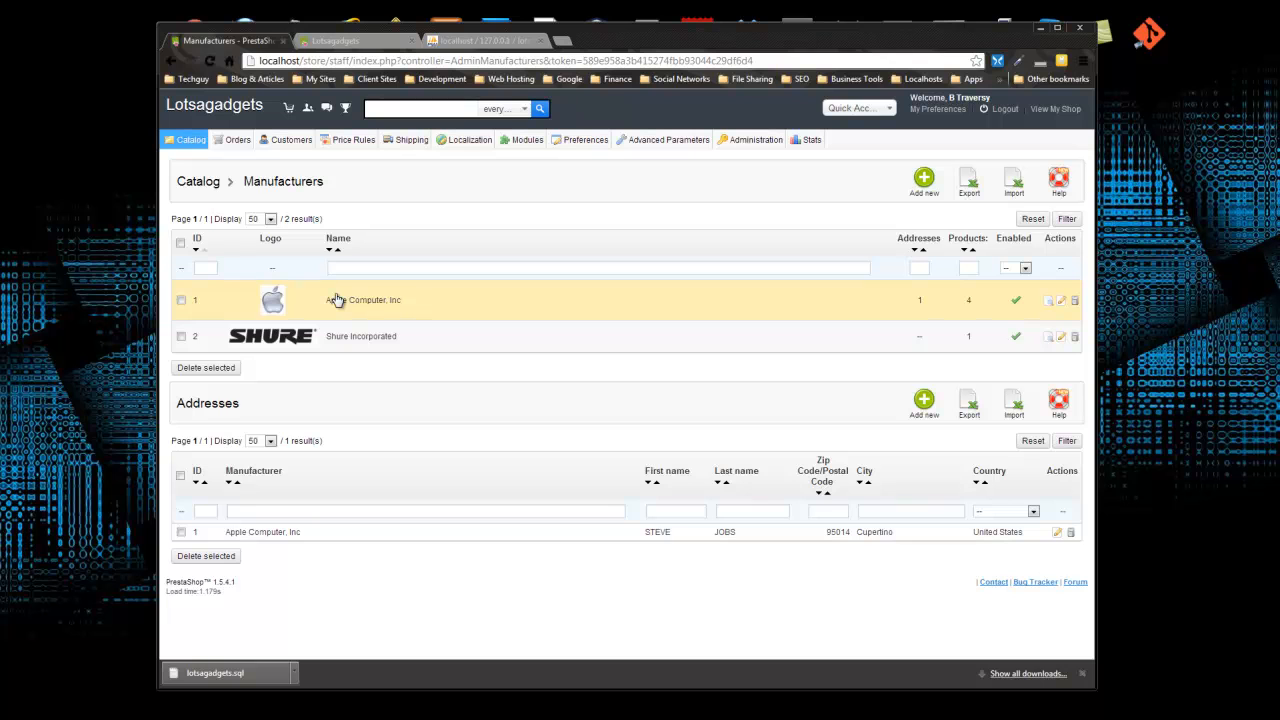
pyautogui.click(378, 303)
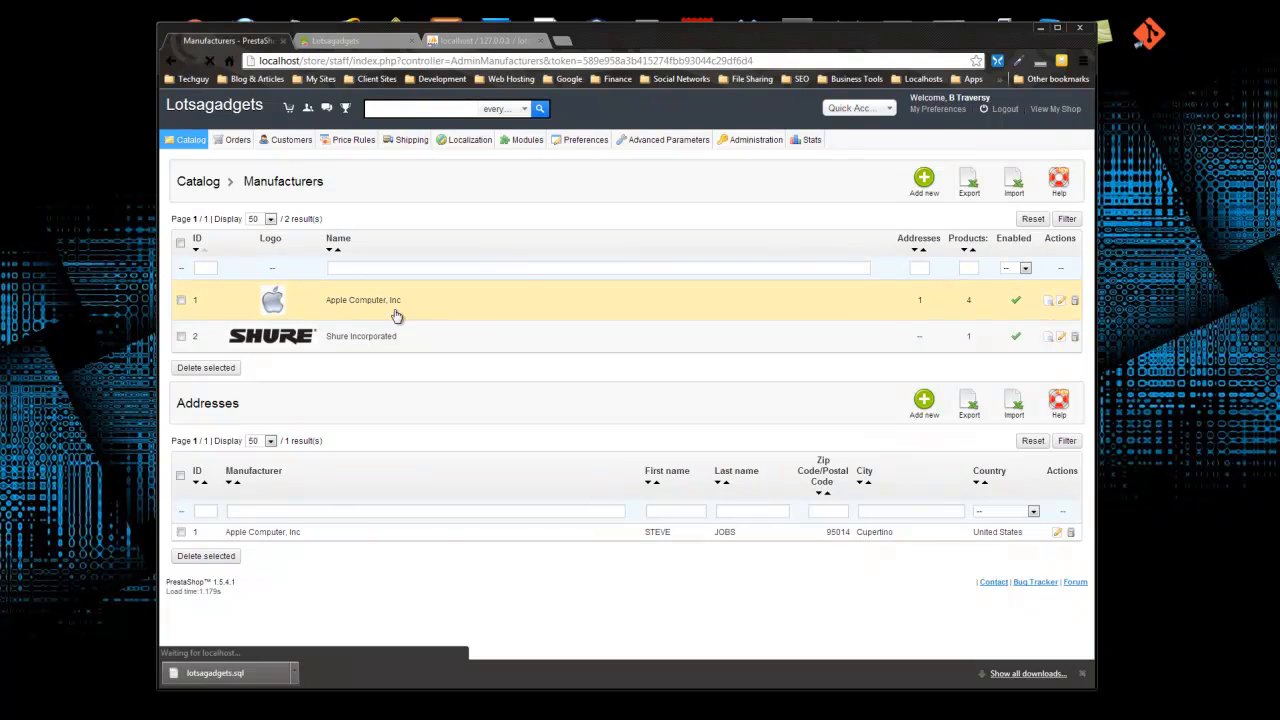
pyautogui.scroll(-5, 430, 380)
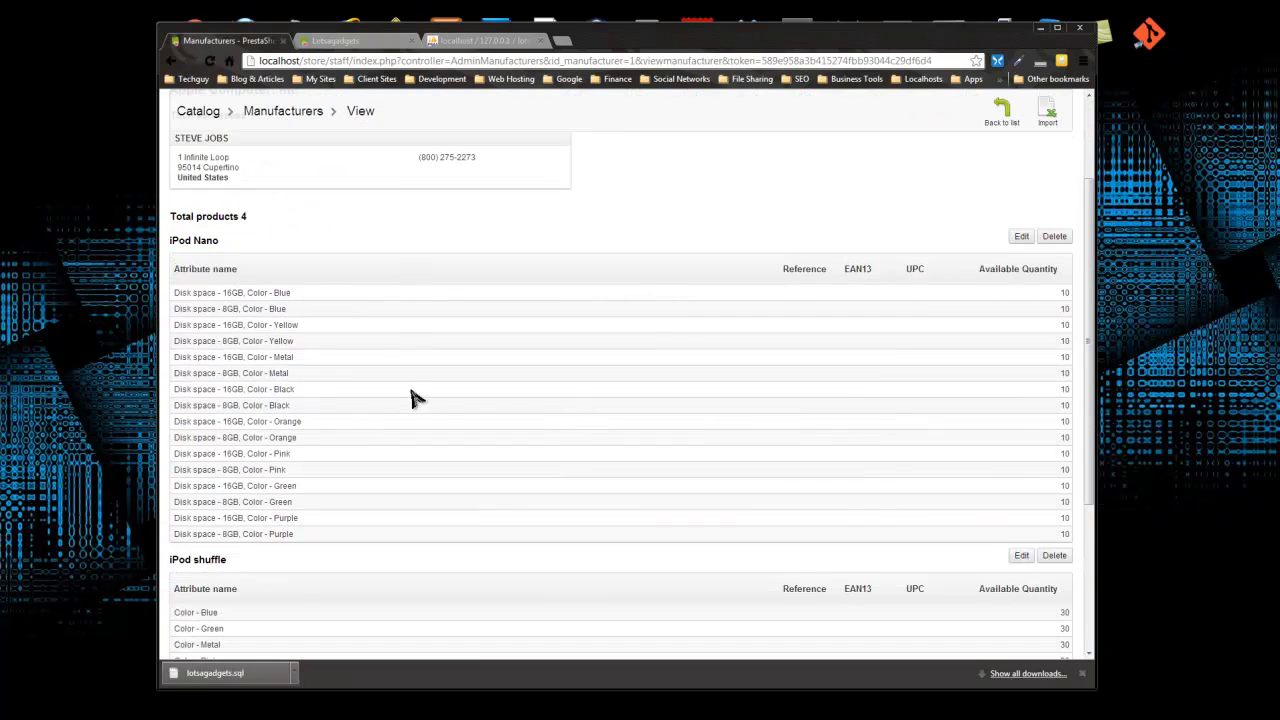
pyautogui.scroll(-5, 315, 320)
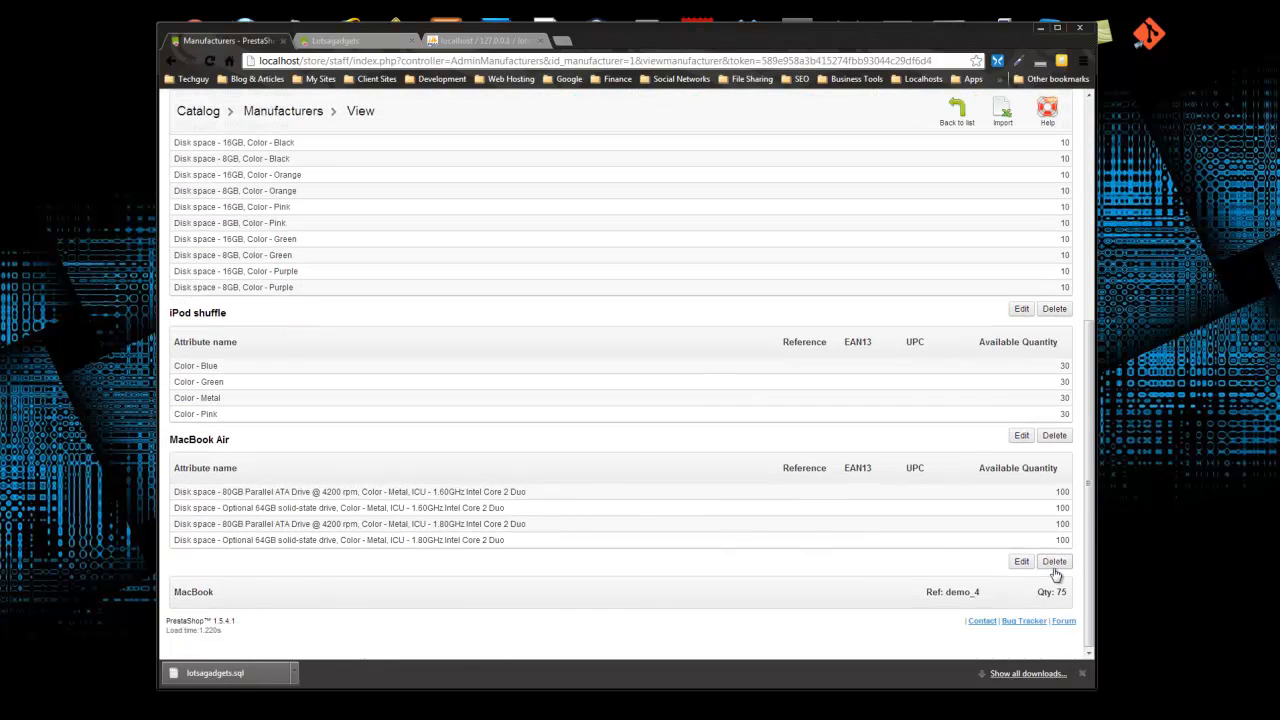
pyautogui.scroll(1, 510, 262)
pyautogui.scroll(4, 507, 256)
pyautogui.click(171, 61)
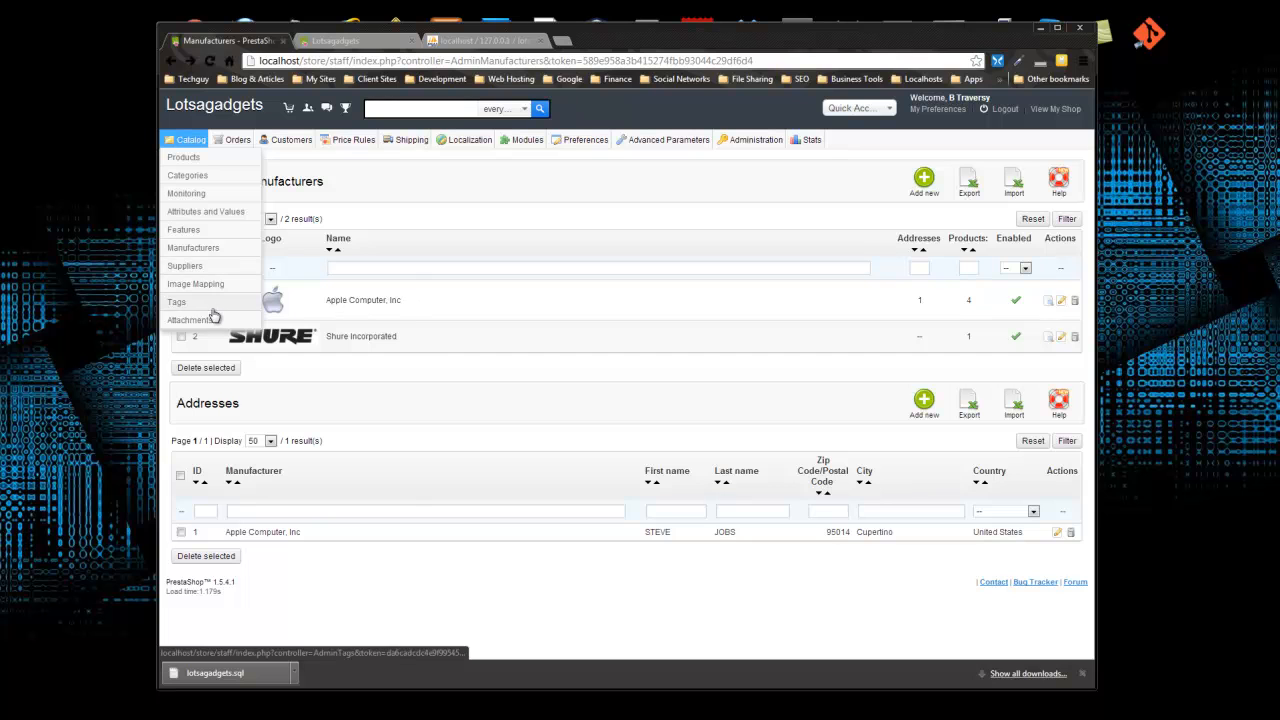
# Step: Examine the edit form of The iPods Nano image map, including its categories, mapped image and alternative thumbnail
pyautogui.click(213, 302)
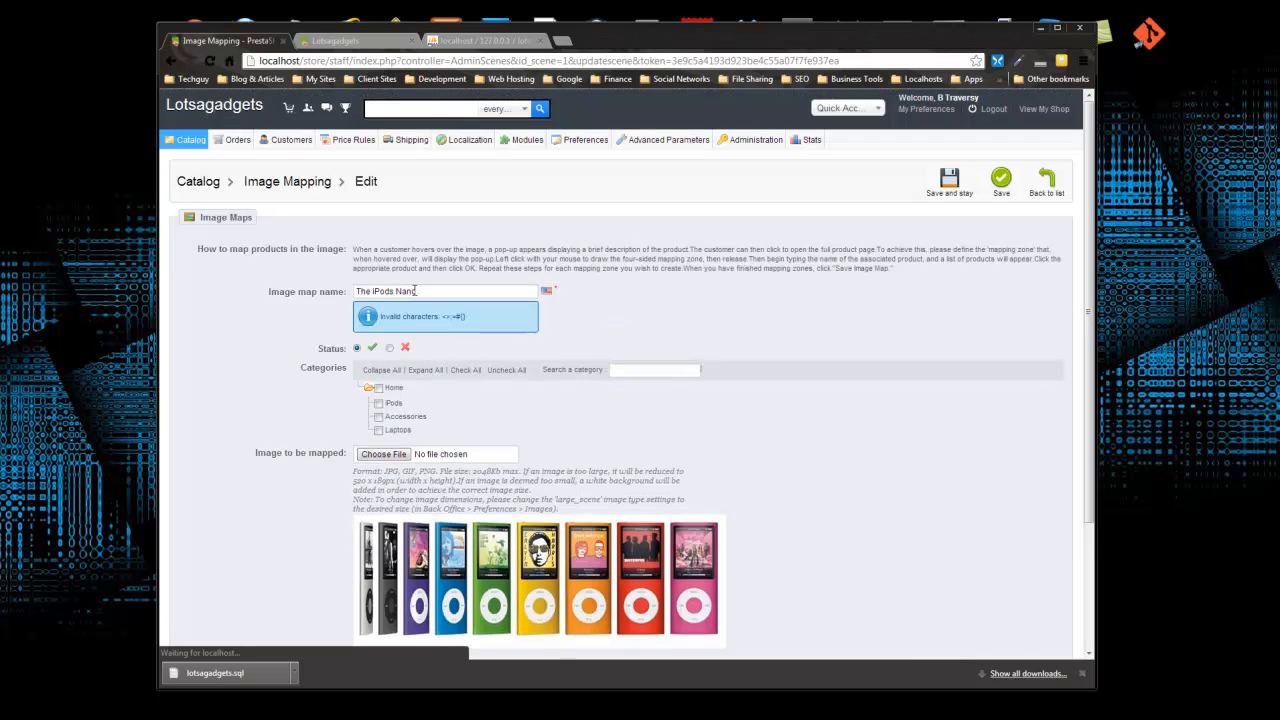
pyautogui.scroll(-3, 297, 398)
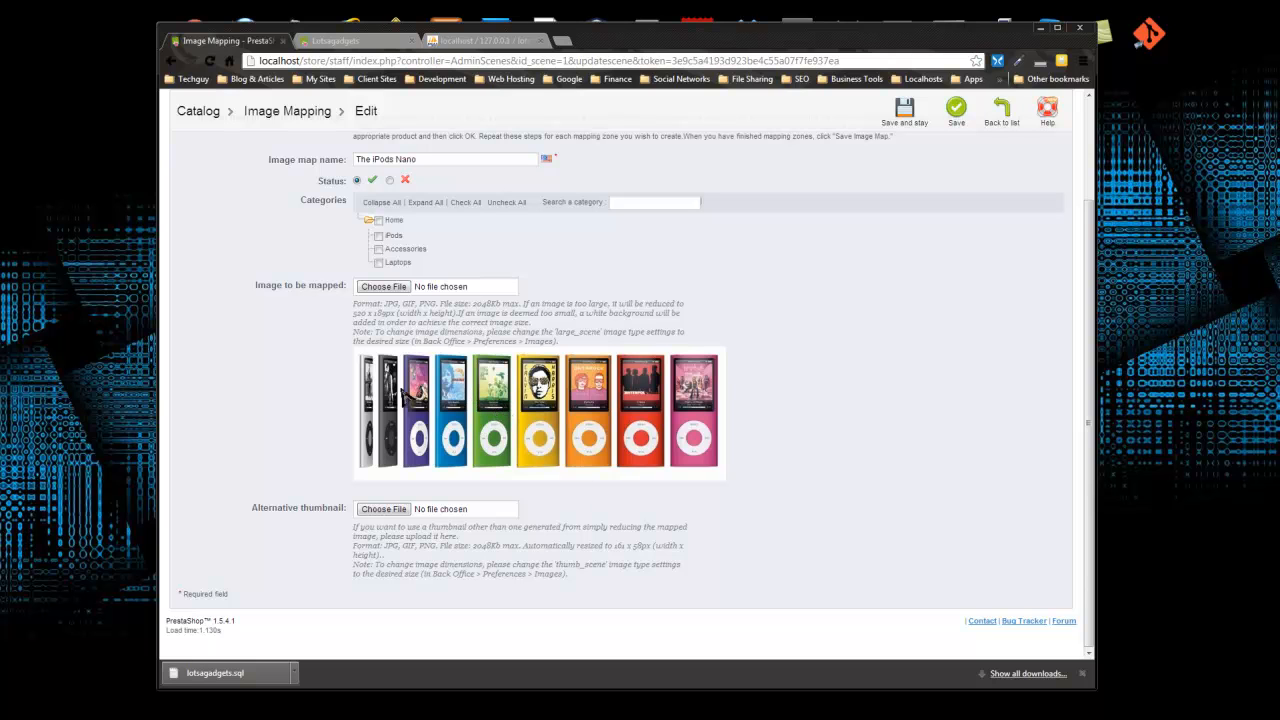
pyautogui.scroll(3, 508, 380)
# Step: View the catalog's Tags list and its Attachments page
pyautogui.moveTo(230, 158)
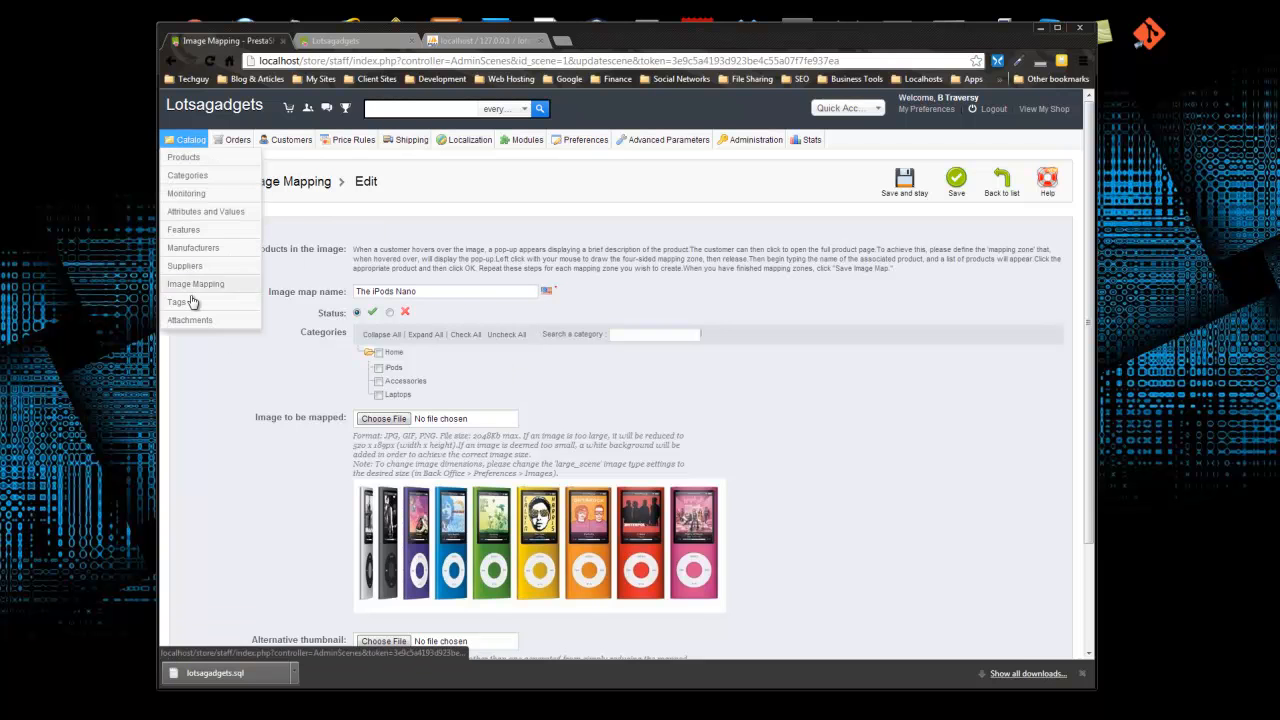
pyautogui.click(192, 303)
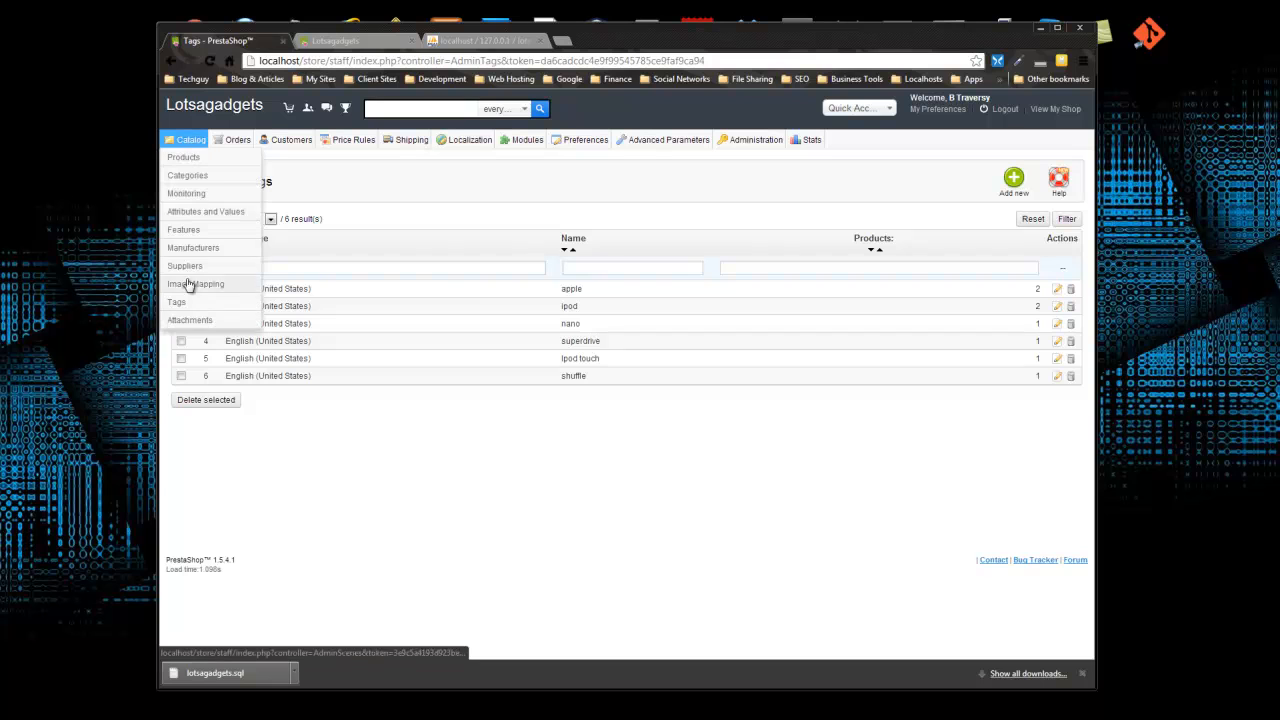
pyautogui.click(191, 329)
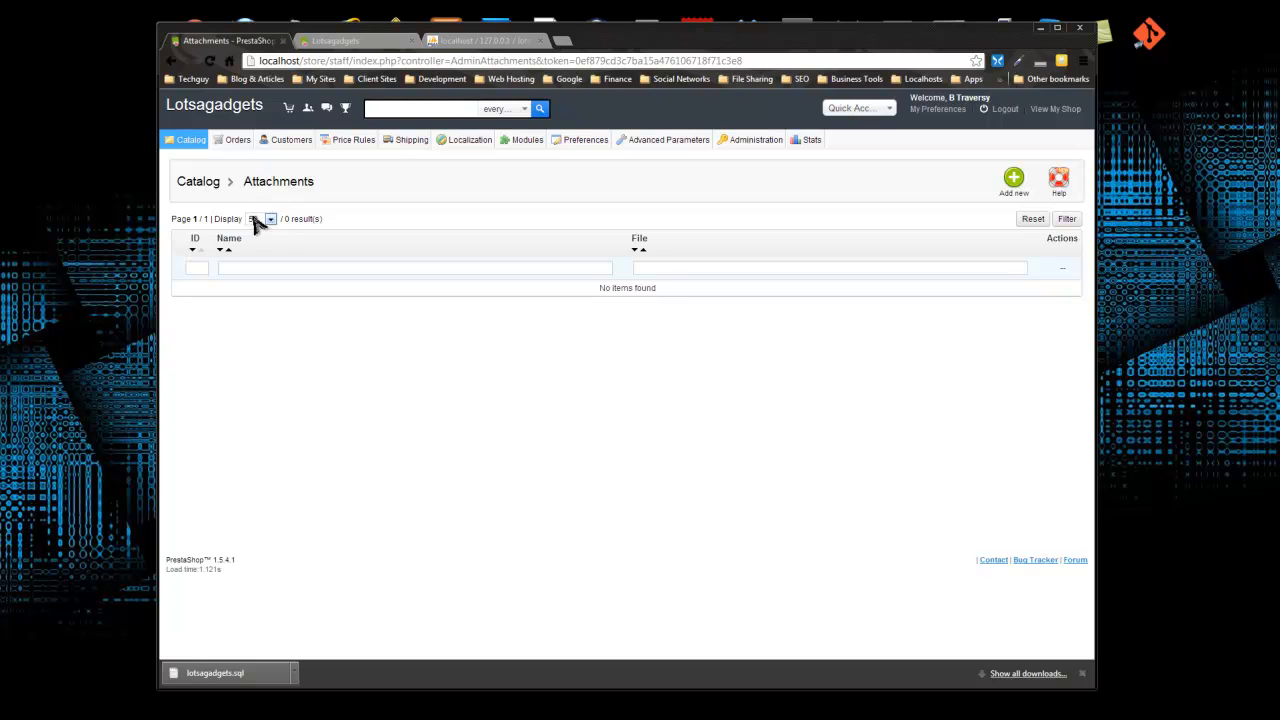
# Step: Open the Orders list and view the details of the order awaiting cheque payment
pyautogui.moveTo(218, 141)
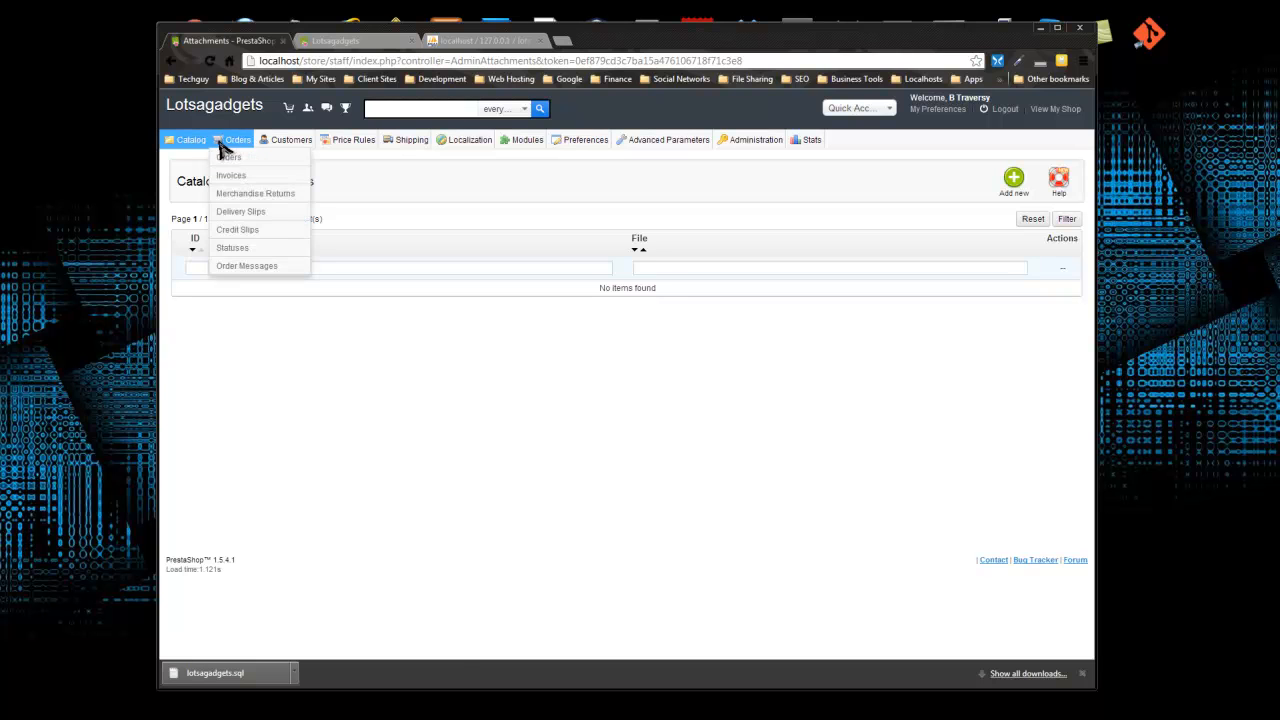
pyautogui.click(225, 158)
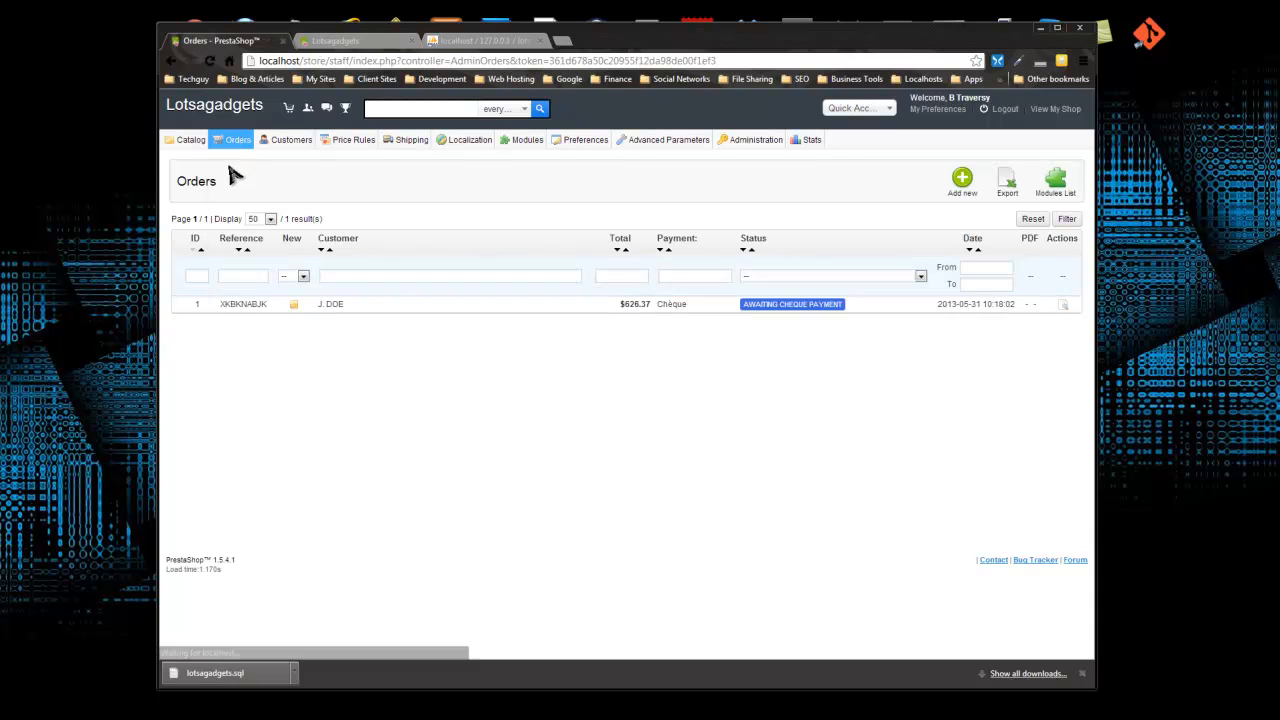
pyautogui.click(336, 311)
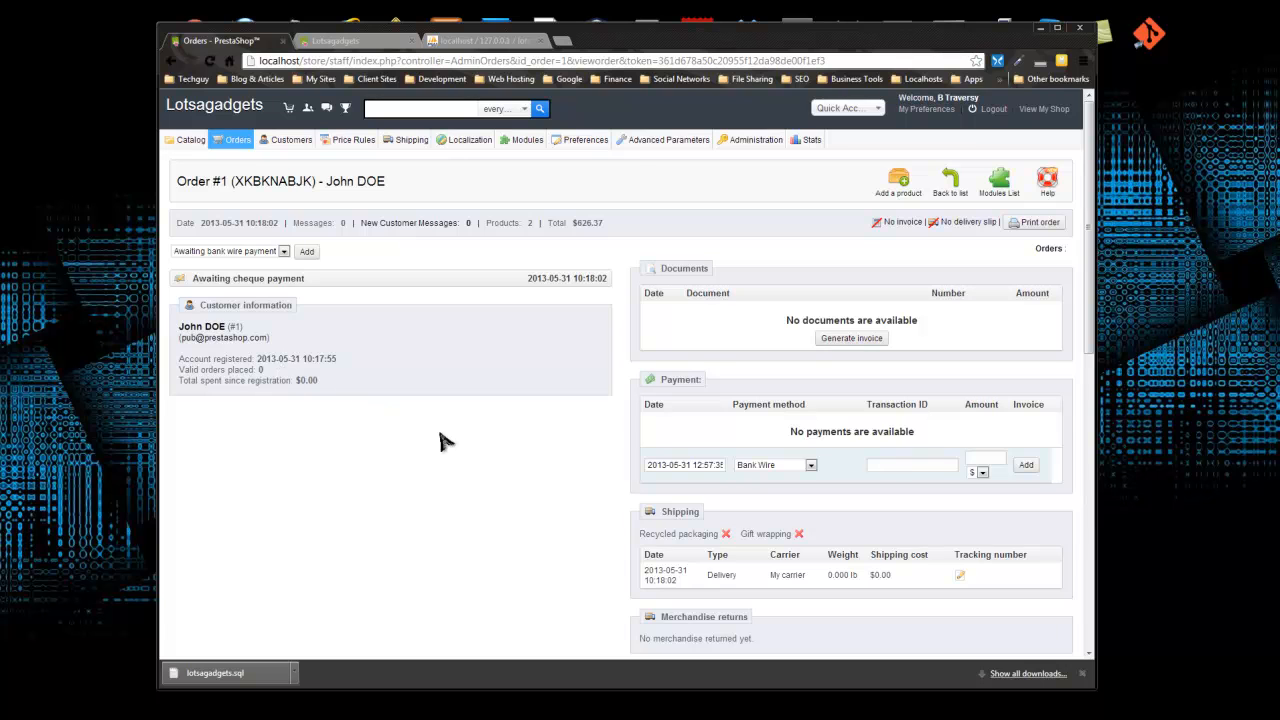
# Step: Check which payment methods can be chosen in the order's payment section, leaving Bank Wire selected
pyautogui.scroll(-2, 530, 427)
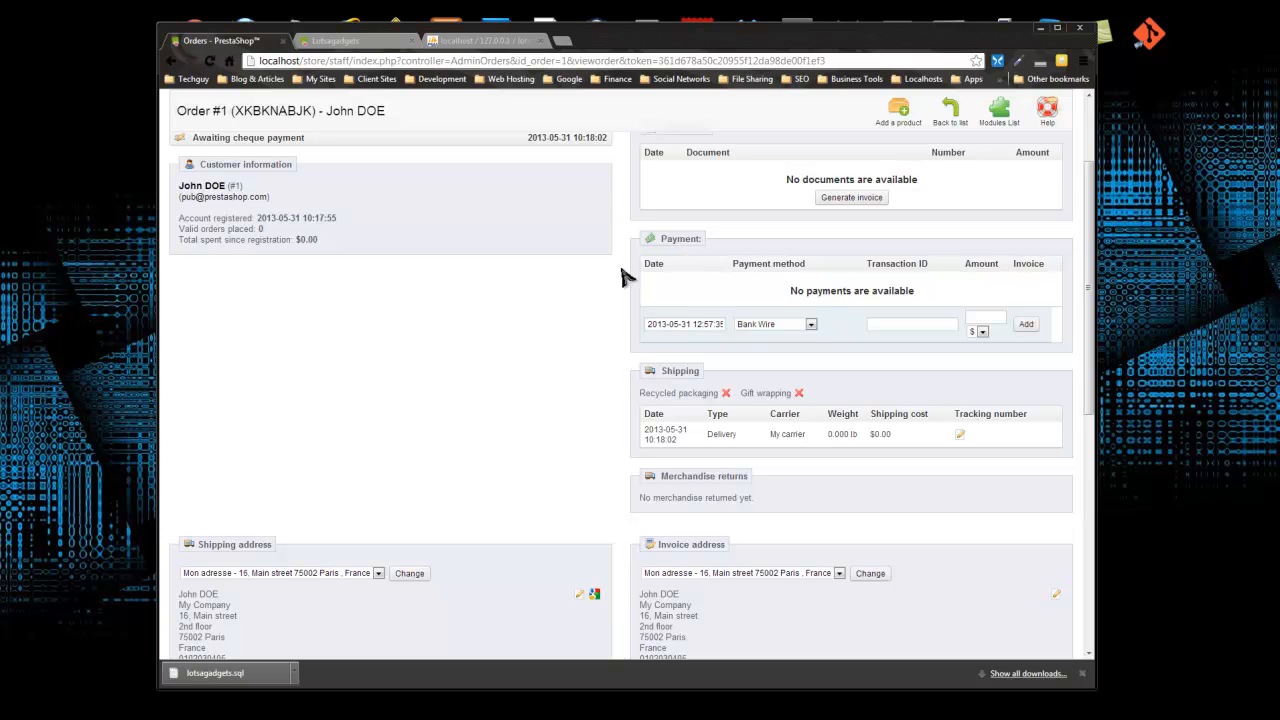
pyautogui.click(809, 324)
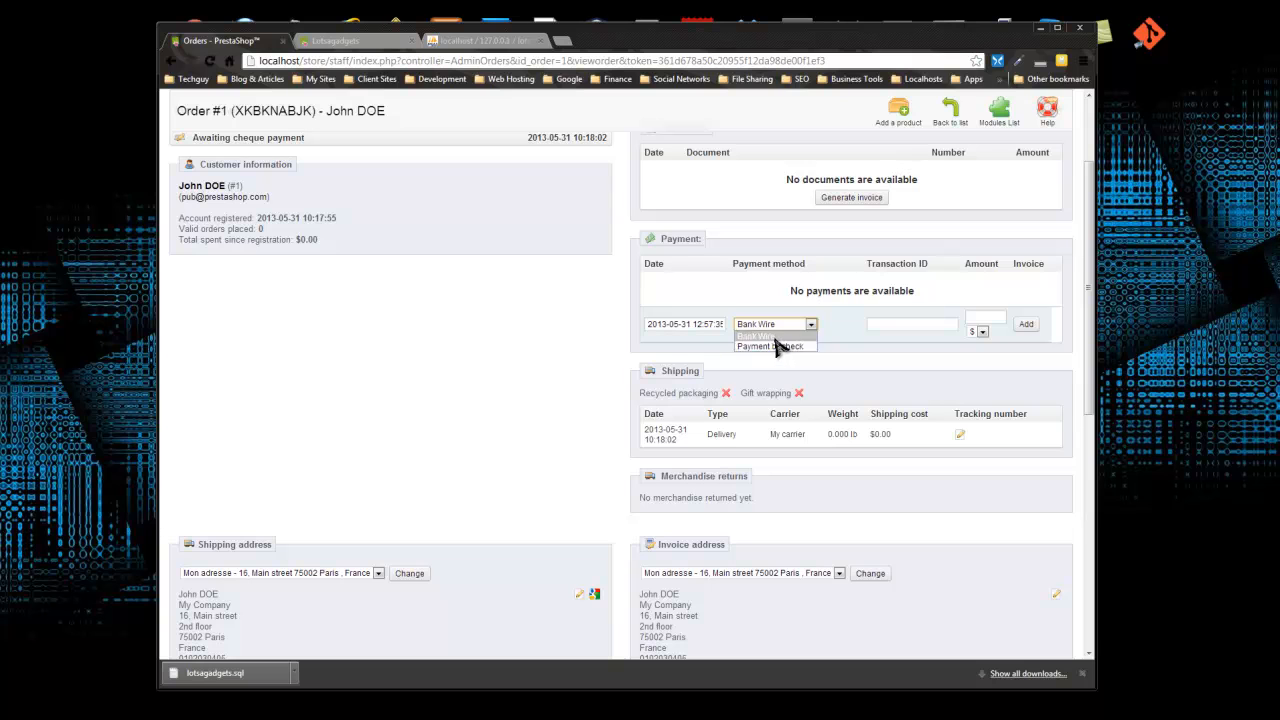
pyautogui.click(530, 301)
pyautogui.click(812, 328)
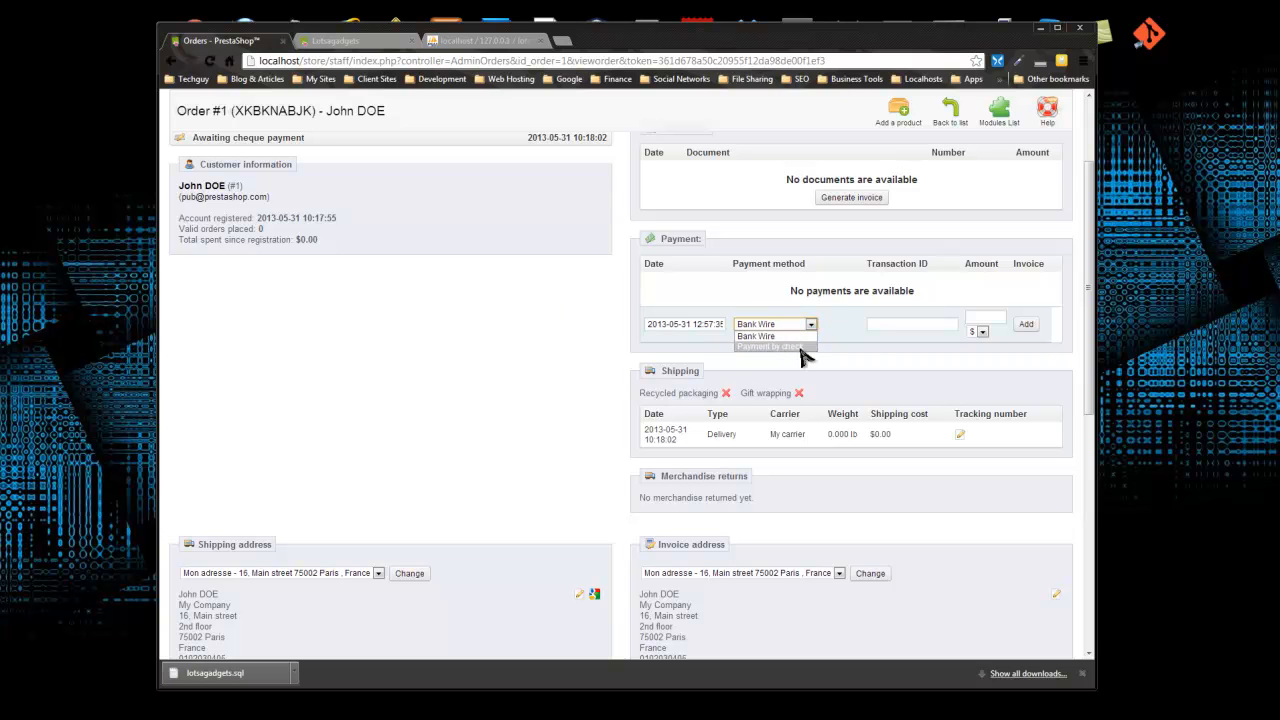
pyautogui.click(527, 383)
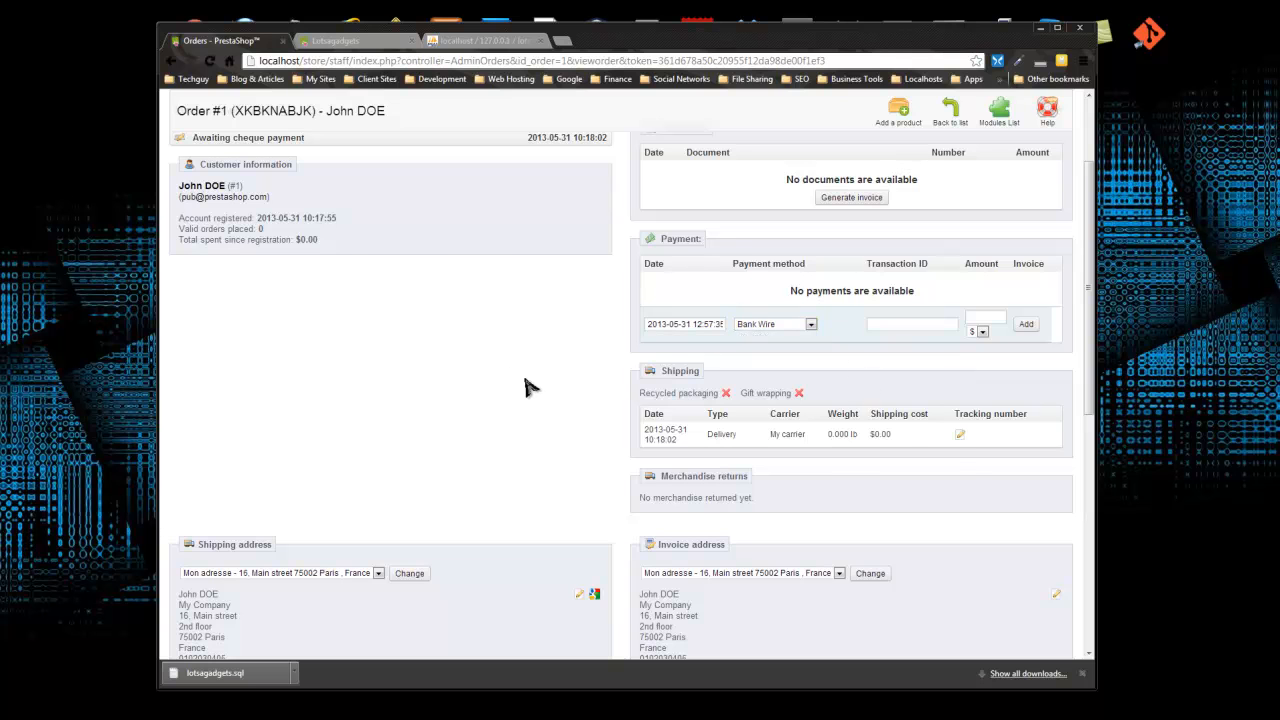
pyautogui.scroll(2, 525, 386)
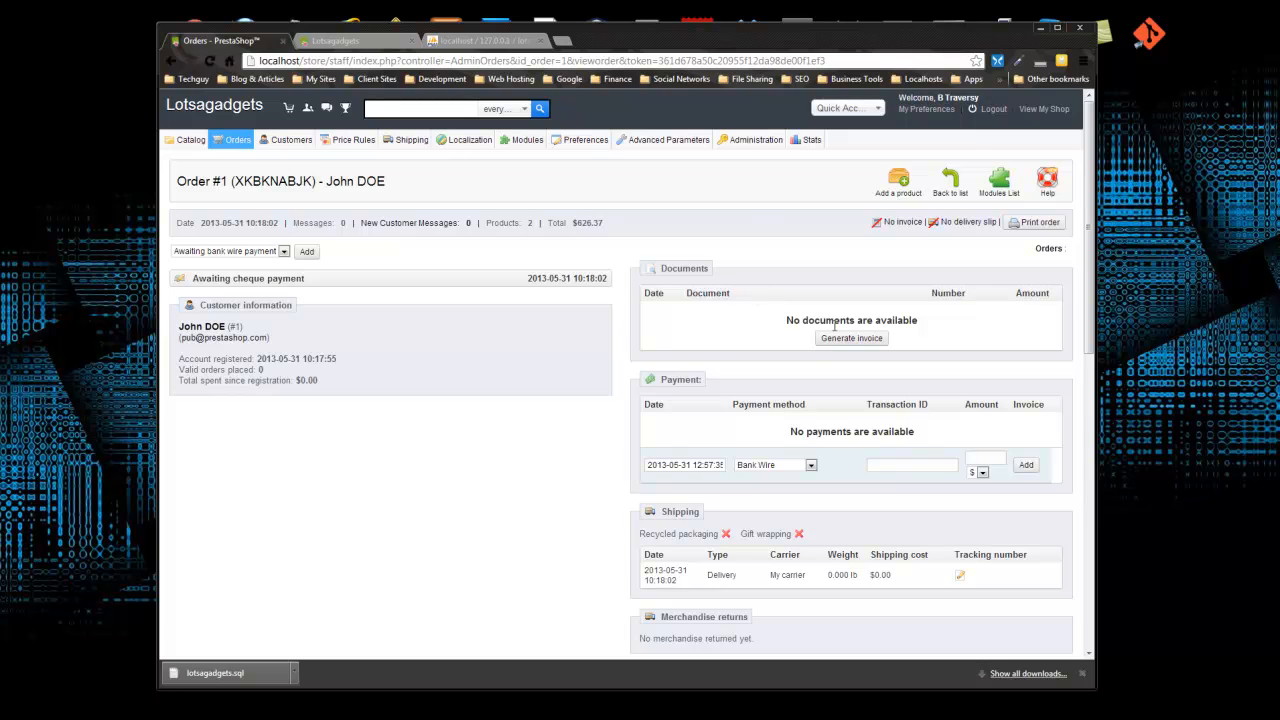
# Step: Examine the rest of the order, including its documents, shipping details, shipping and invoice addresses, ordered products and totals
pyautogui.scroll(-2, 840, 335)
pyautogui.scroll(-1, 840, 335)
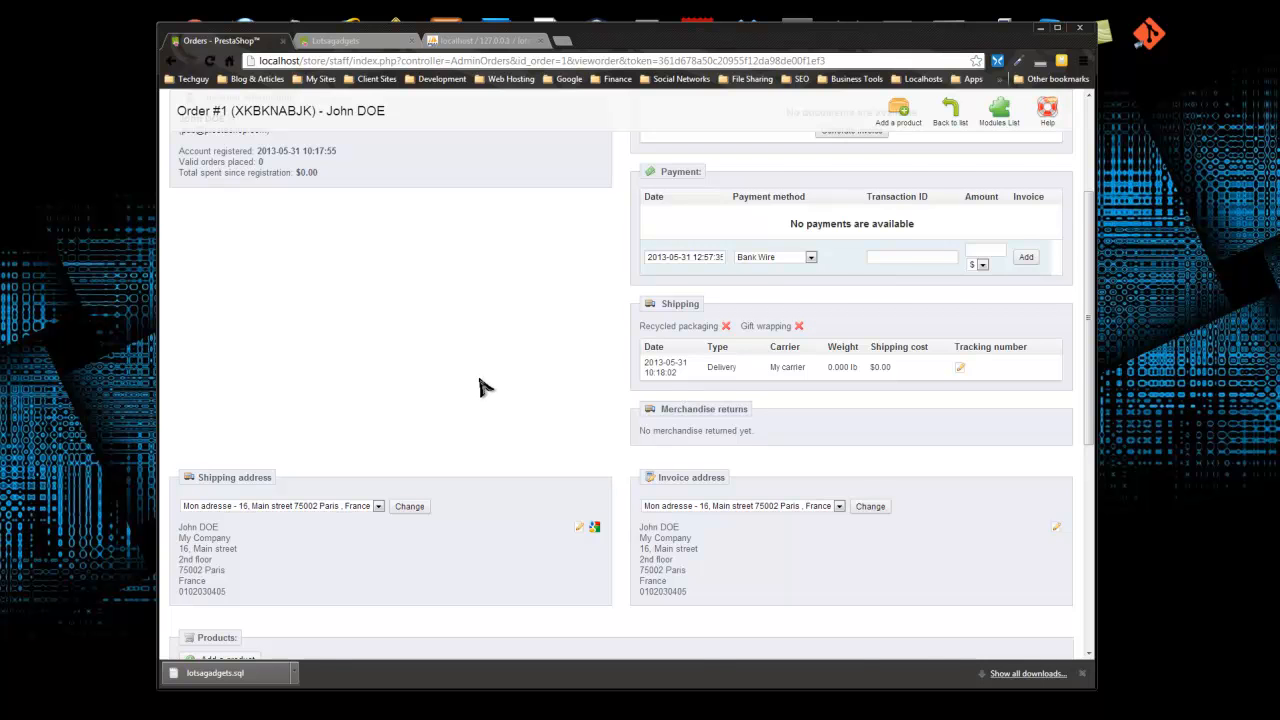
pyautogui.scroll(-1, 480, 388)
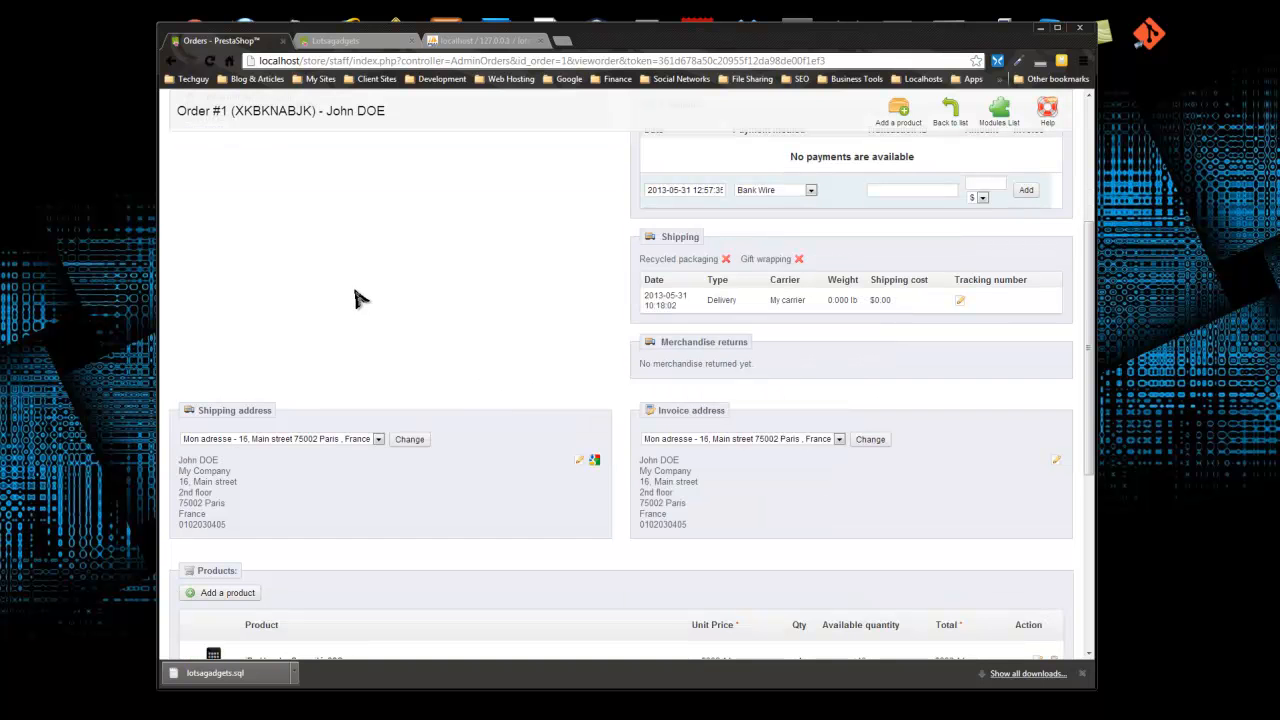
pyautogui.scroll(-4, 362, 300)
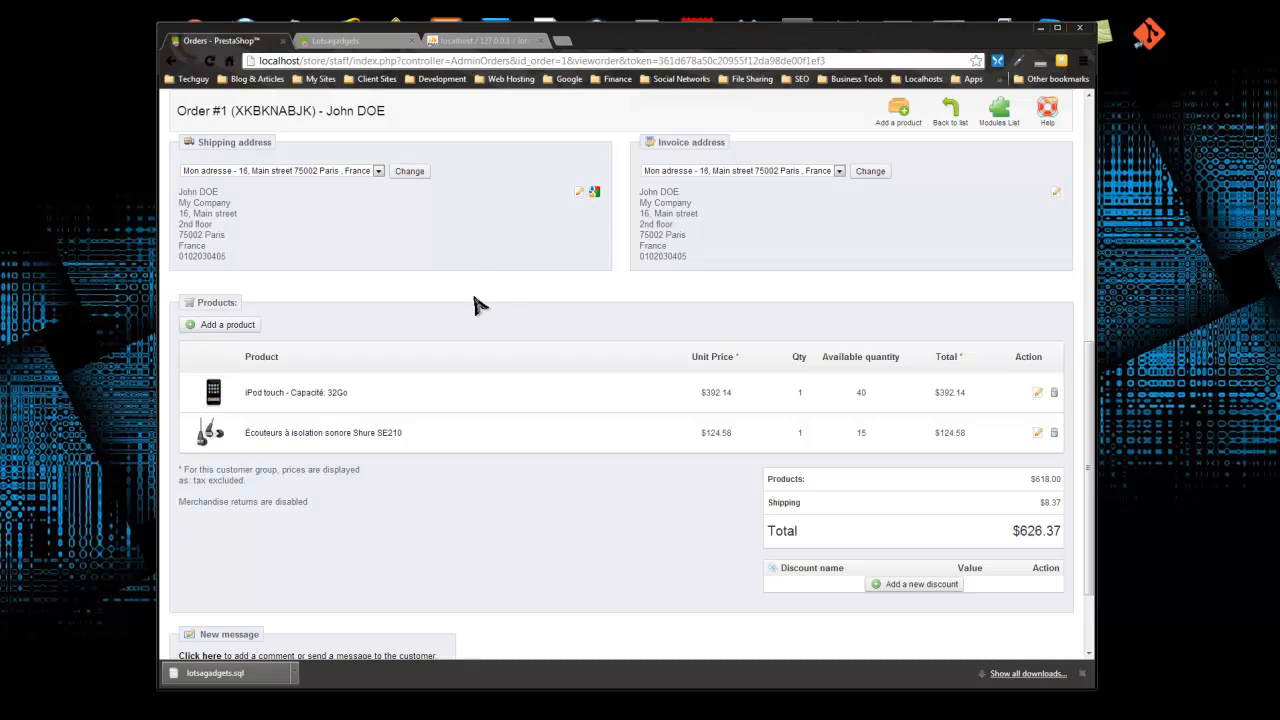
pyautogui.scroll(-2, 485, 302)
pyautogui.scroll(8, 480, 320)
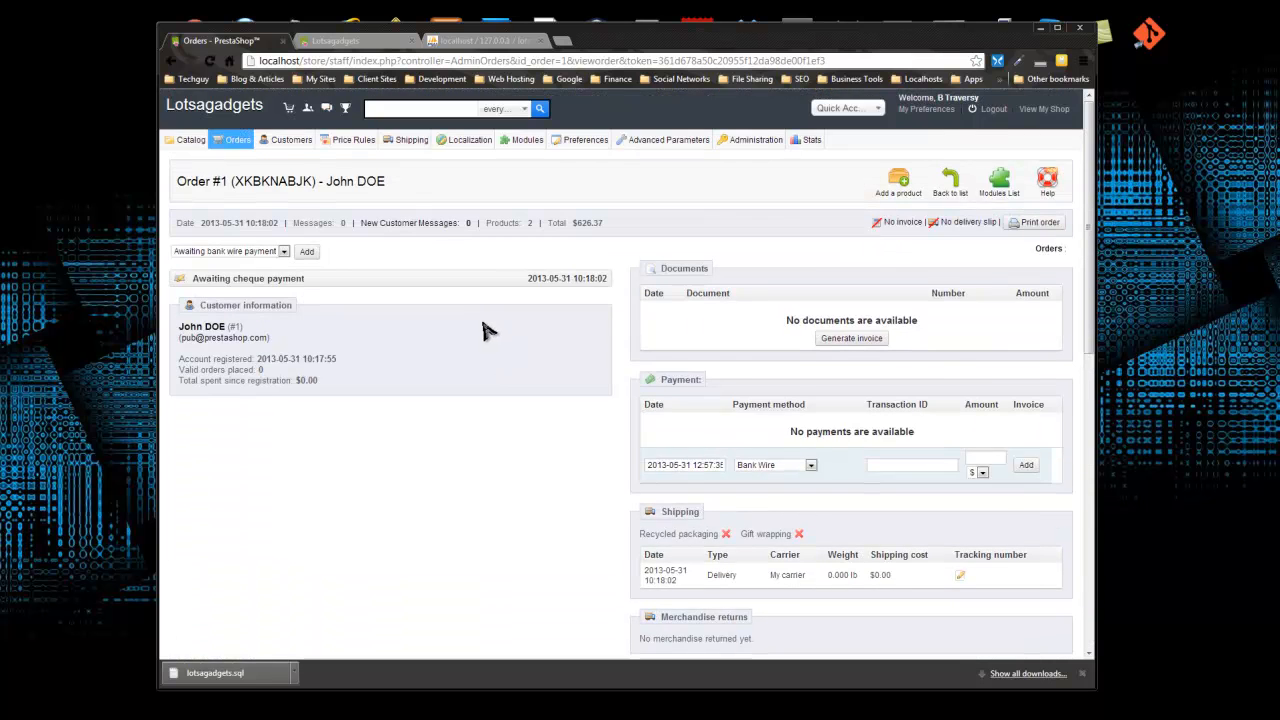
pyautogui.scroll(-6, 482, 332)
pyautogui.scroll(6, 482, 334)
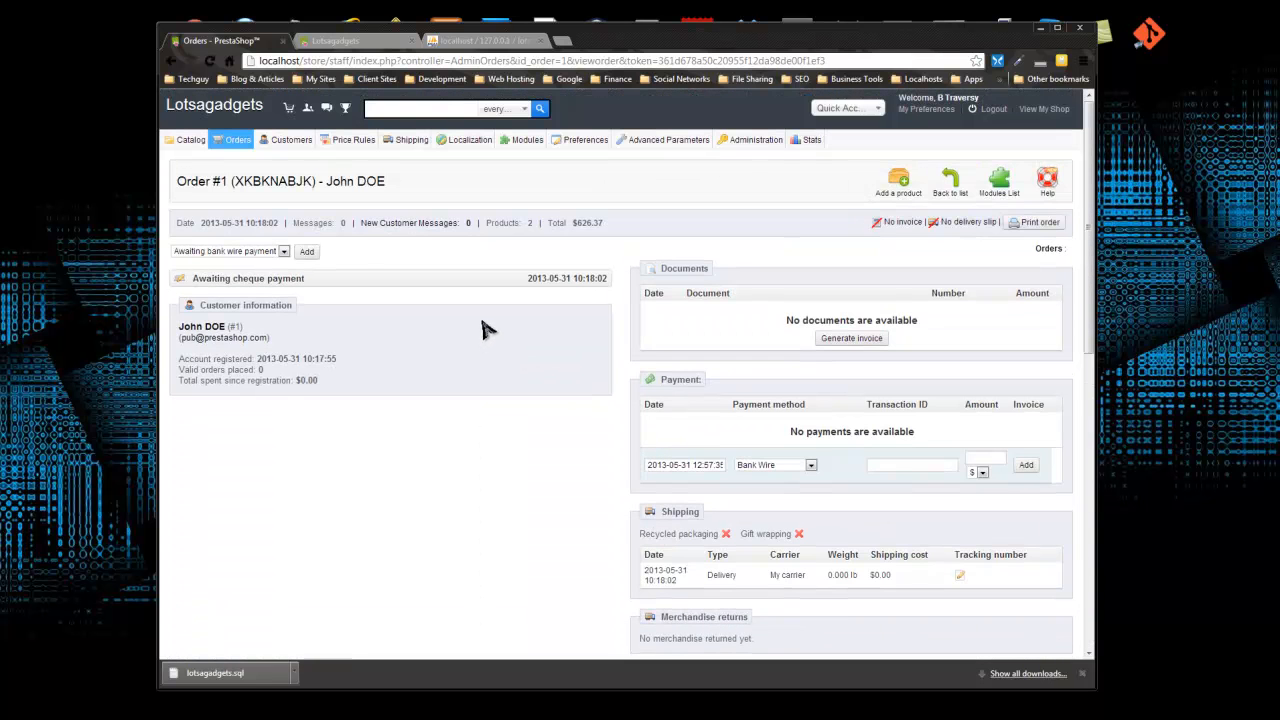
# Step: Open the Invoices page of the orders section and examine its date, order status and invoice options
pyautogui.moveTo(232, 140)
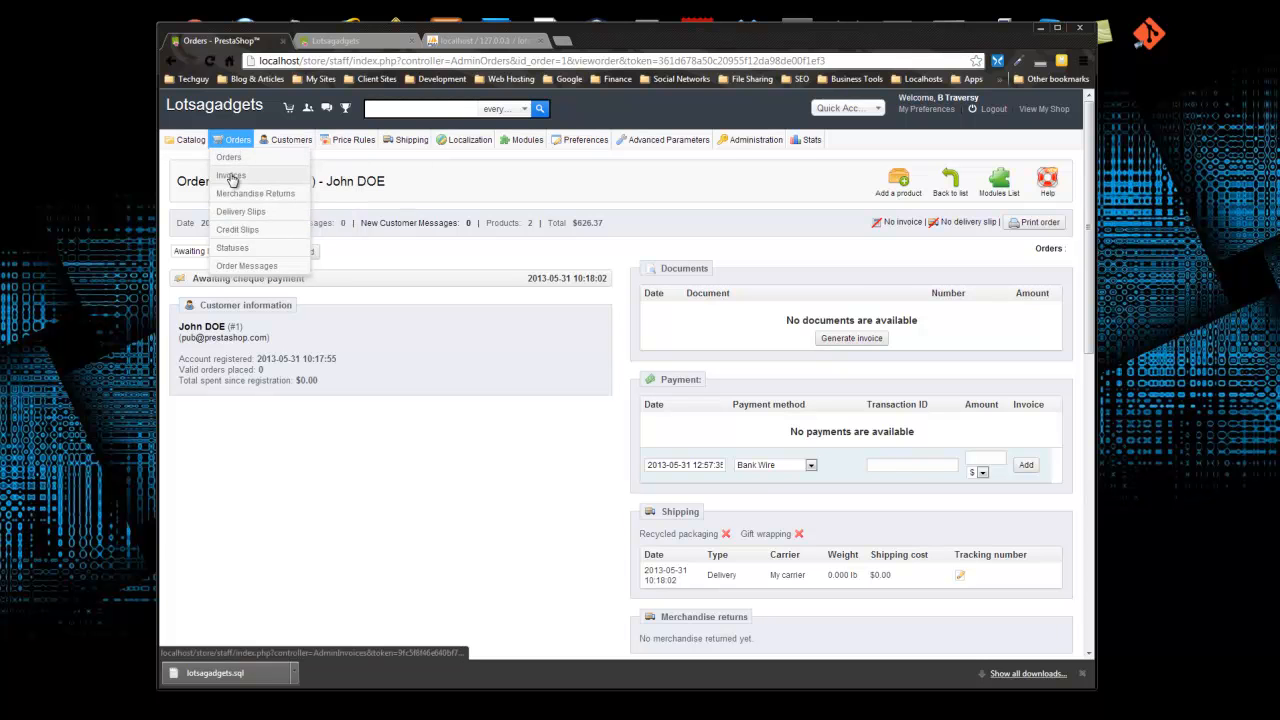
pyautogui.click(231, 176)
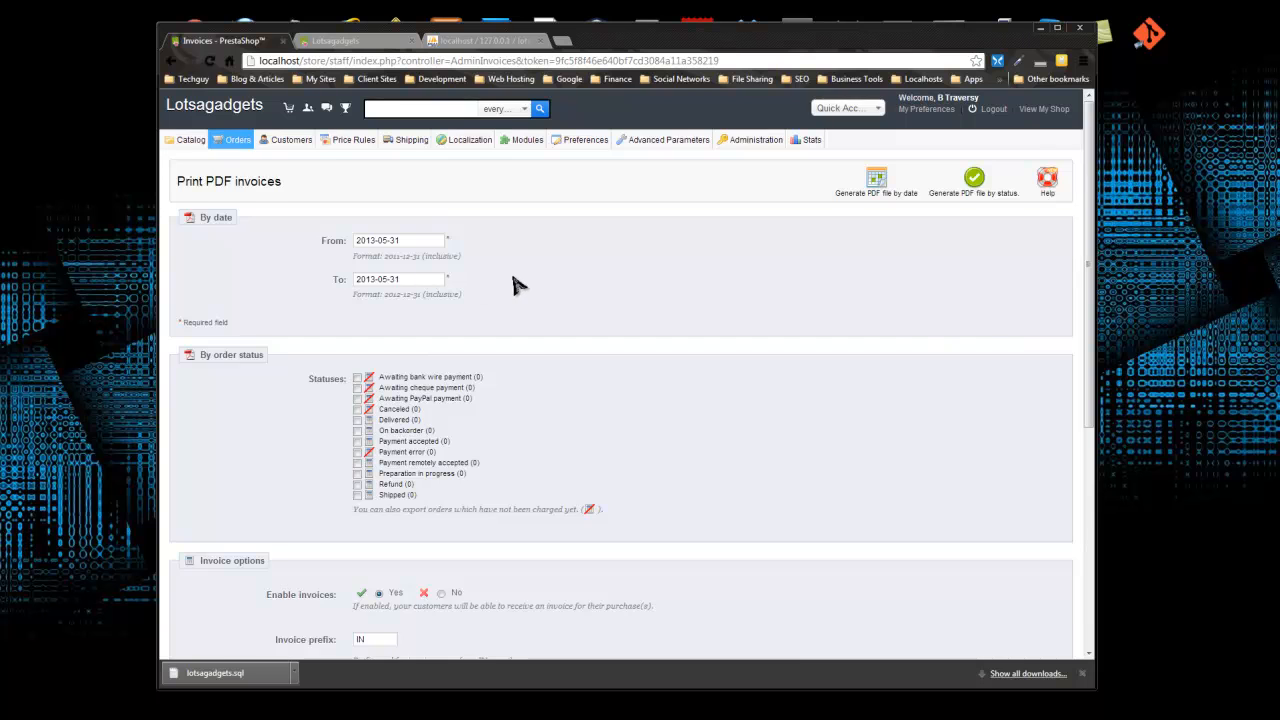
pyautogui.scroll(-3, 512, 285)
pyautogui.scroll(-1, 510, 285)
pyautogui.scroll(4, 465, 270)
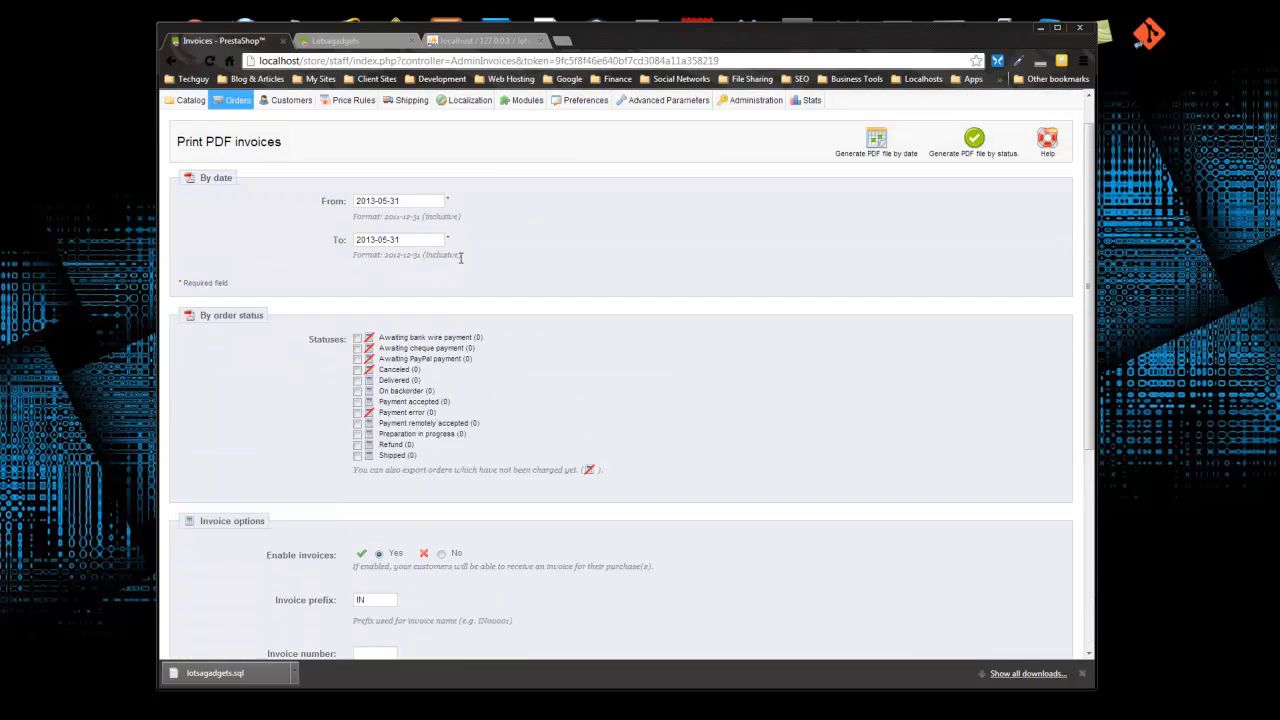
# Step: View the orders section's Delivery Slips page and its Statuses list
pyautogui.moveTo(238, 157)
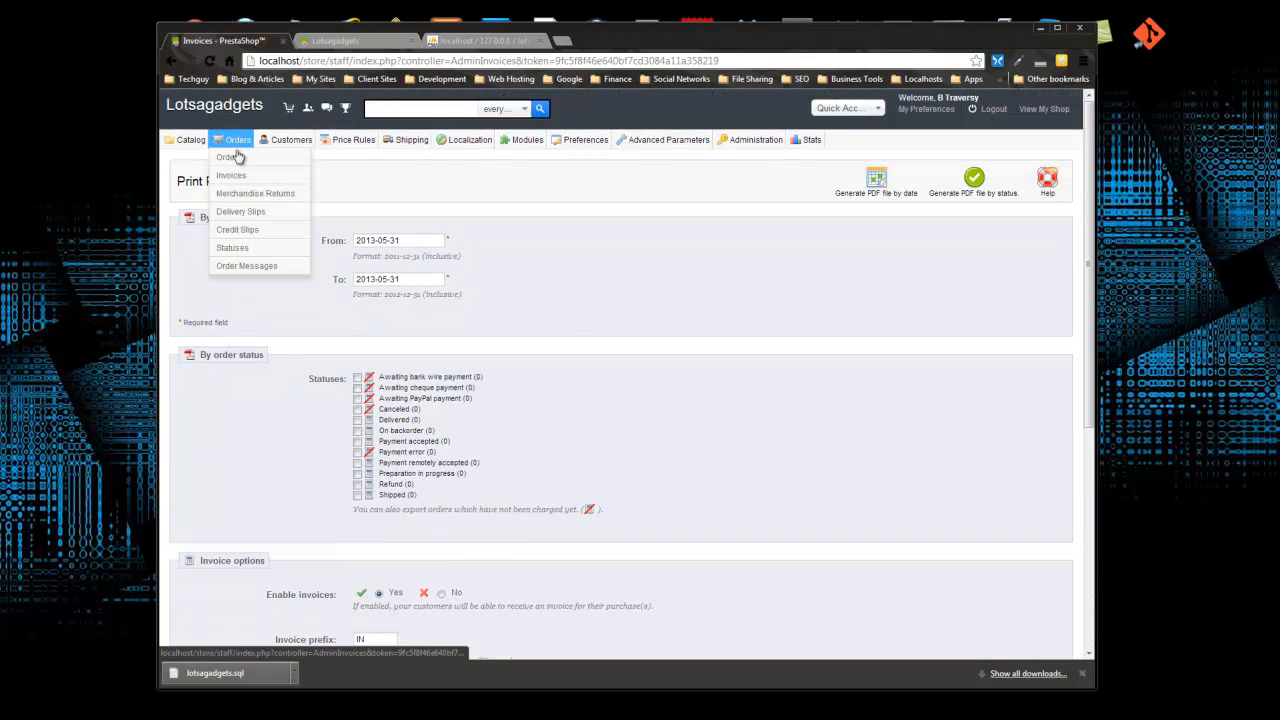
pyautogui.click(257, 210)
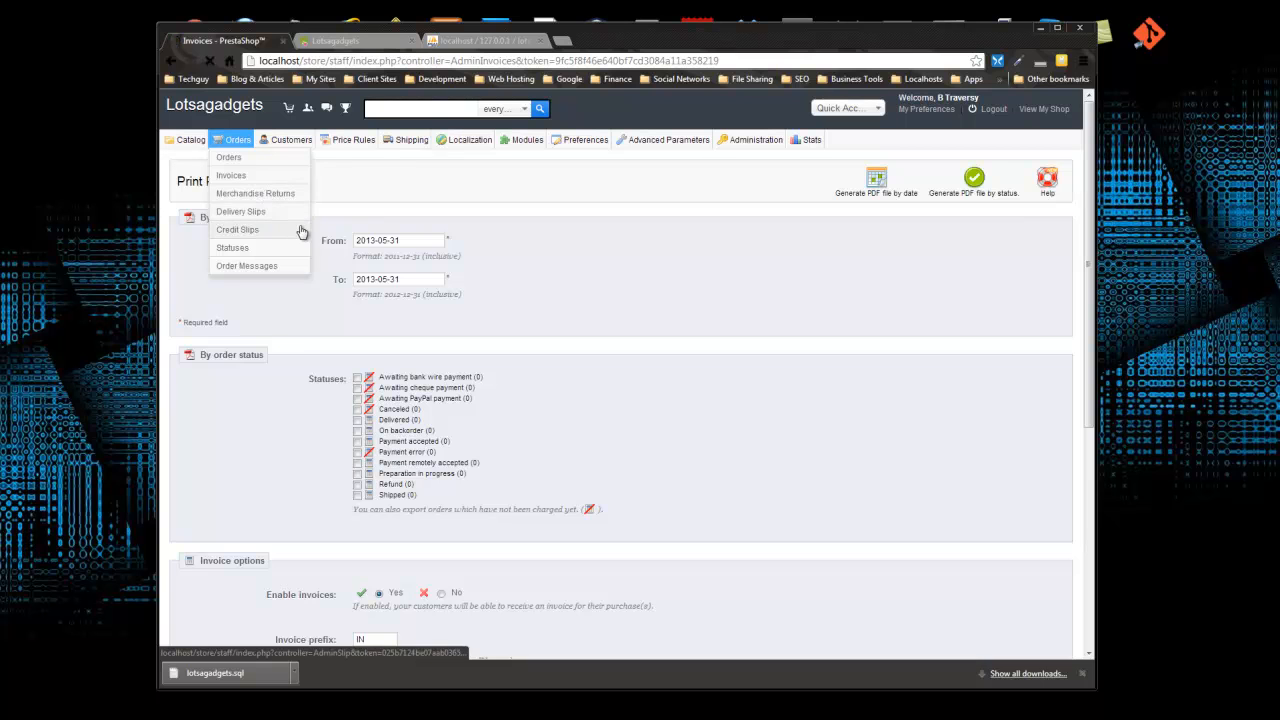
pyautogui.moveTo(225, 148)
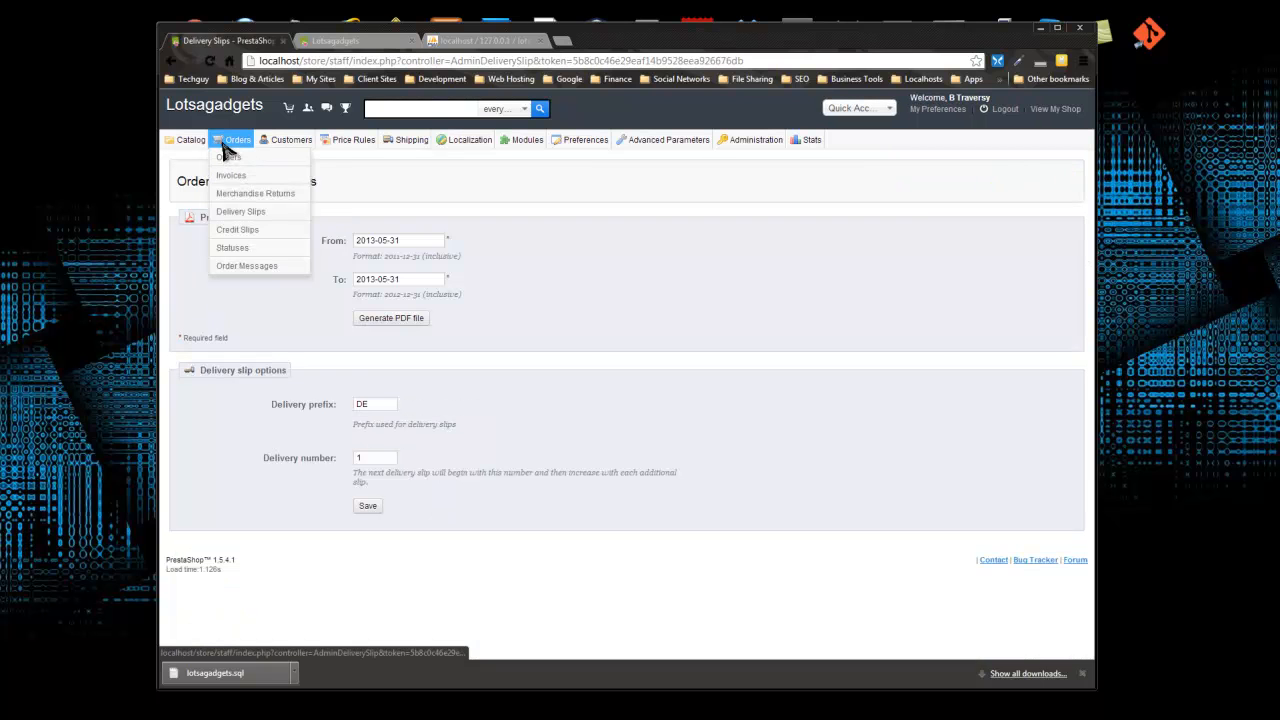
pyautogui.click(239, 254)
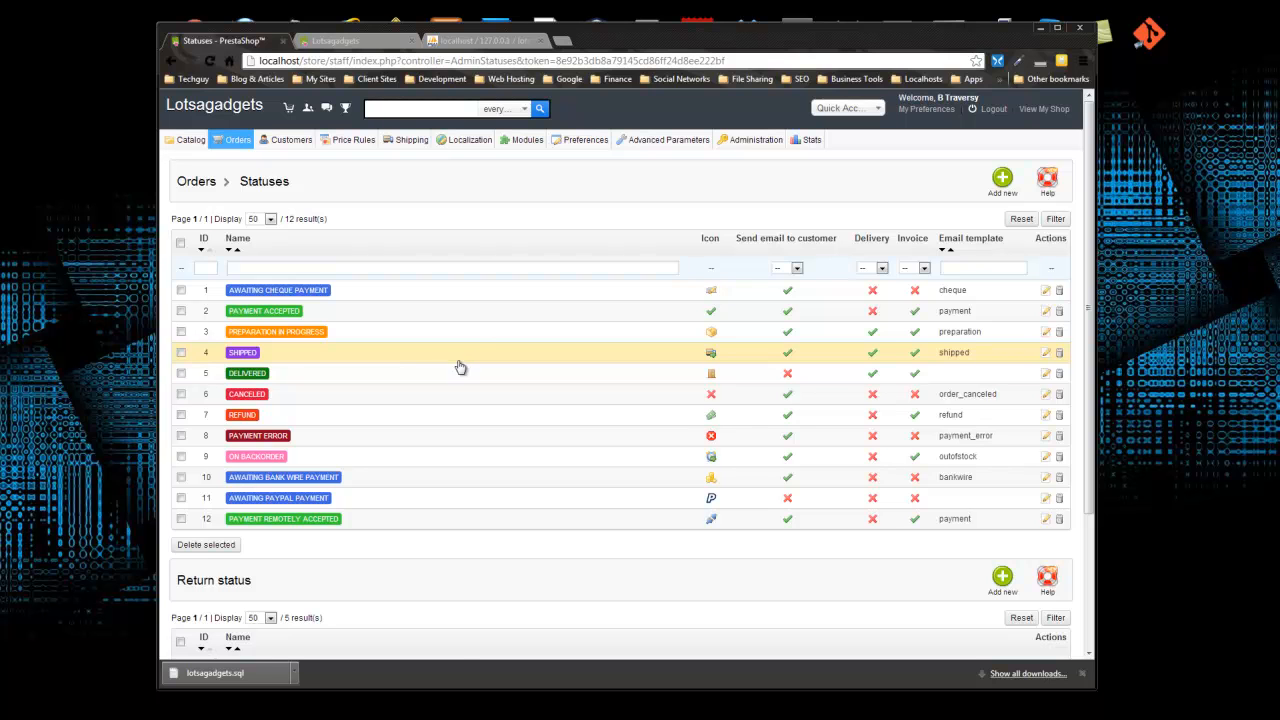
# Step: Open the customer's record from the Customers list and examine its private note field, orders, carts, addresses, groups and products
pyautogui.moveTo(232, 140)
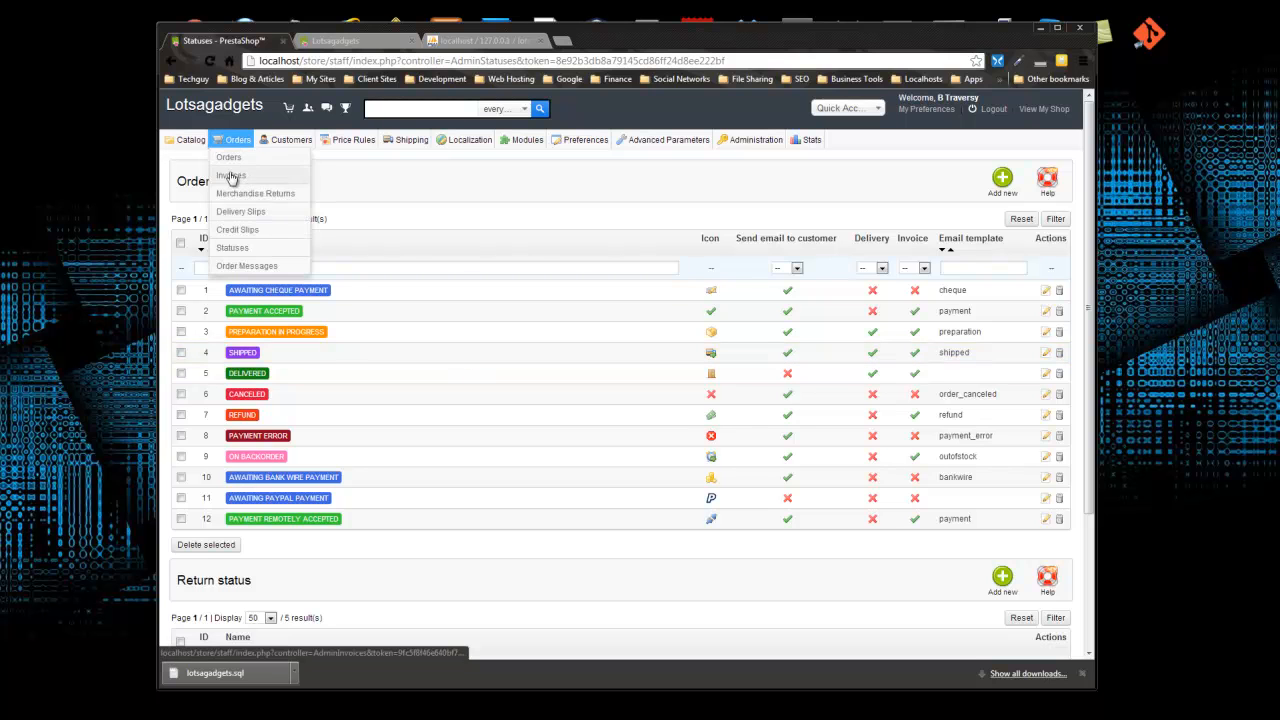
pyautogui.moveTo(280, 142)
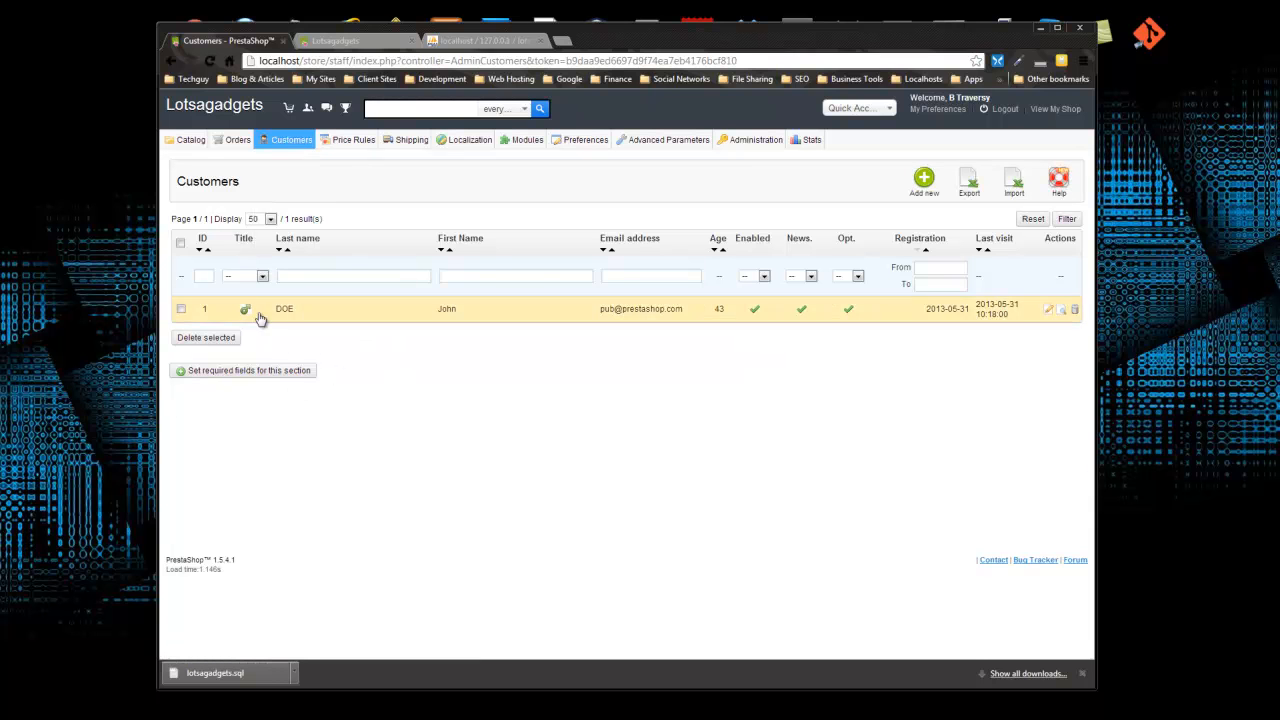
pyautogui.click(288, 314)
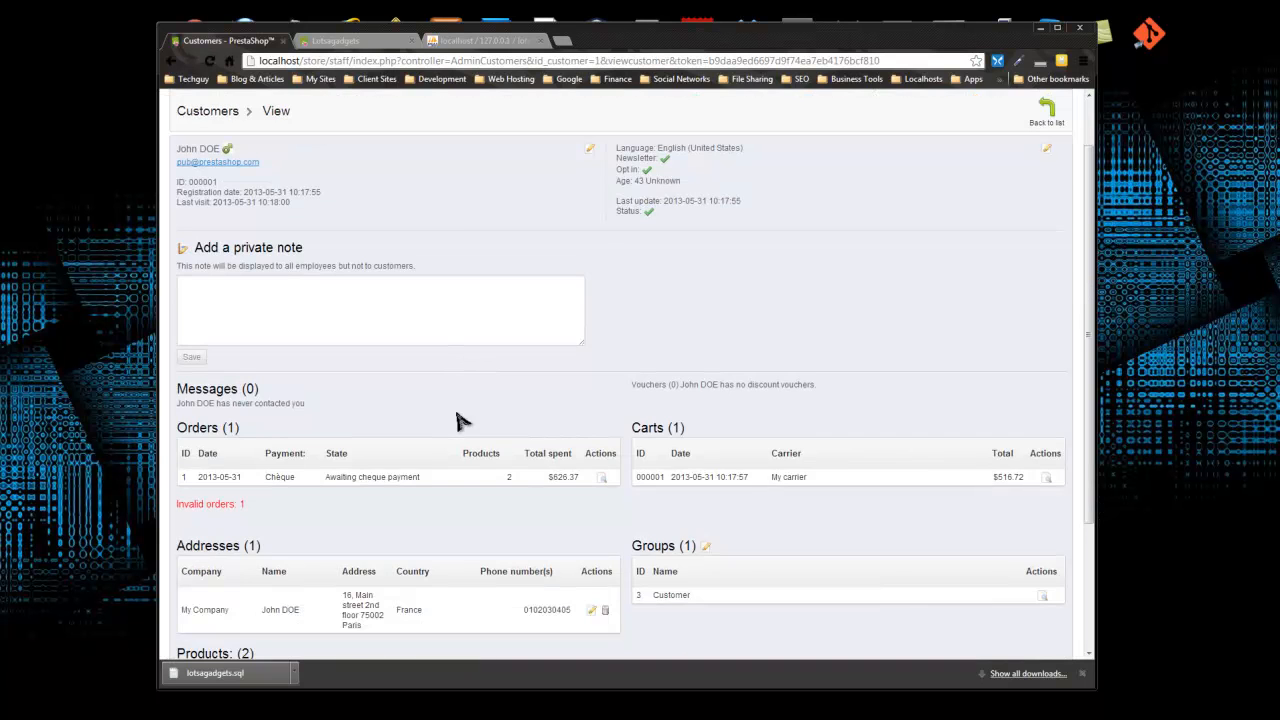
pyautogui.click(270, 388)
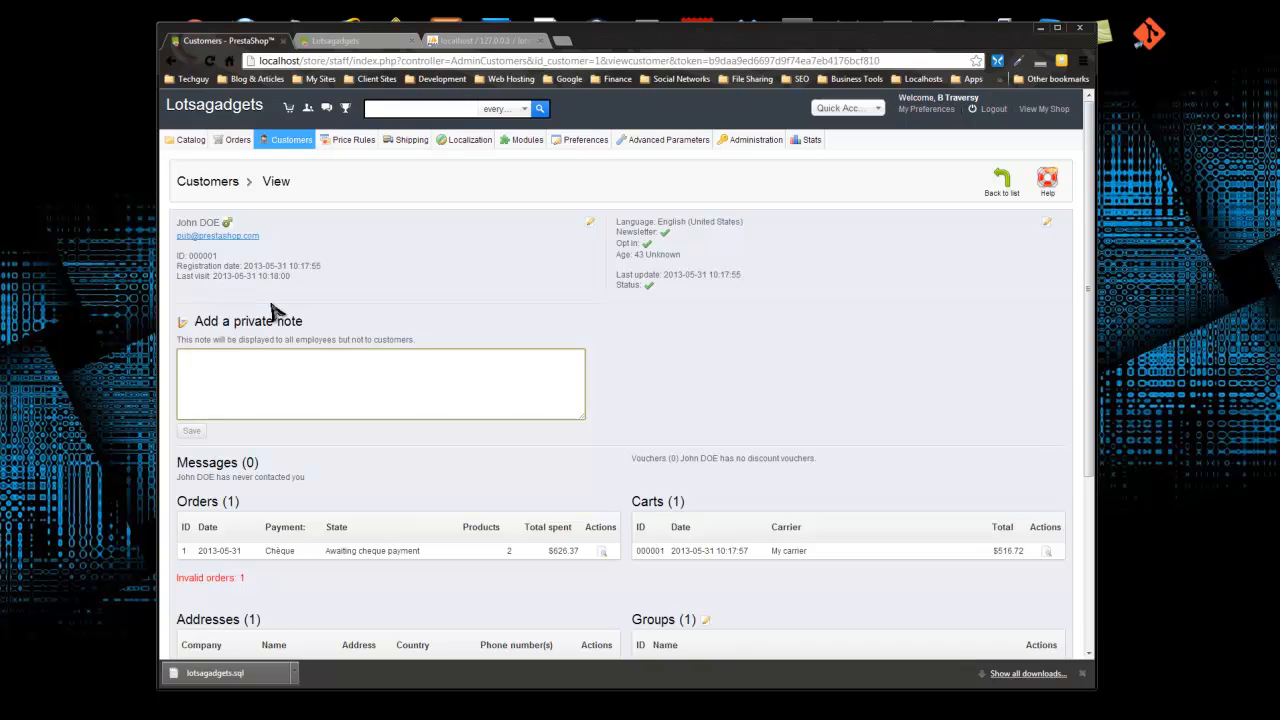
pyautogui.scroll(-3, 278, 312)
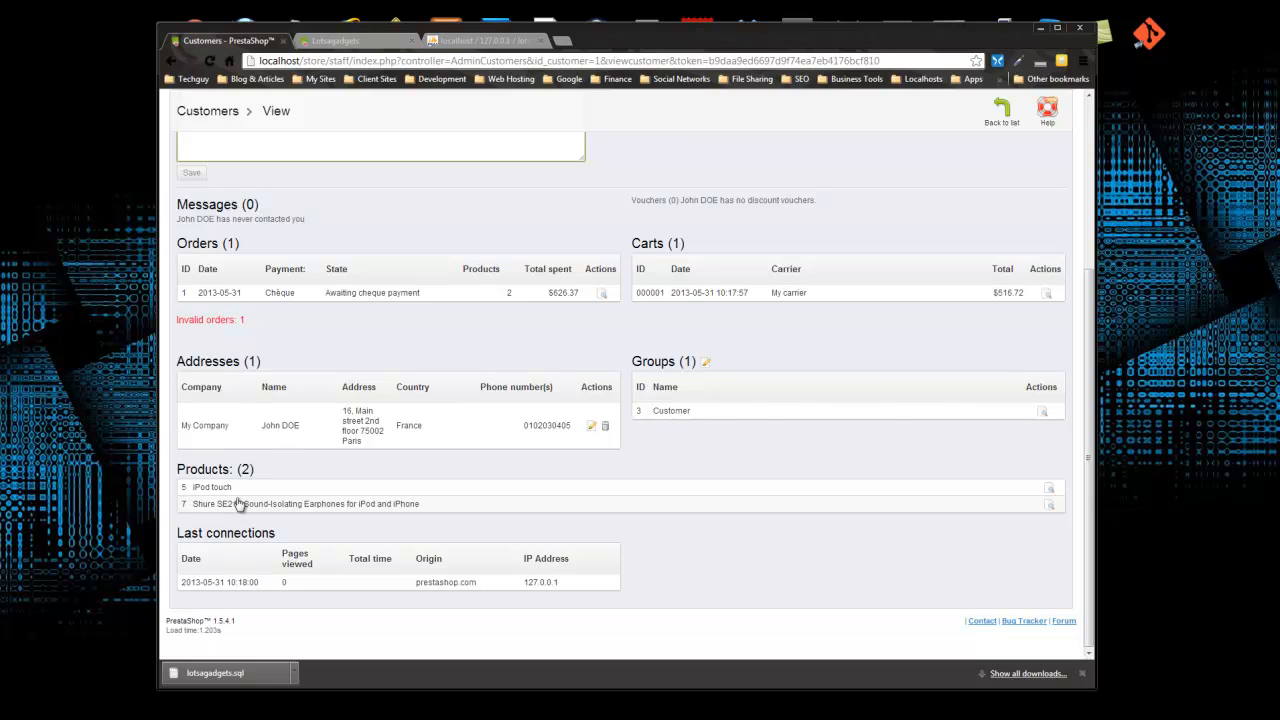
pyautogui.scroll(3, 231, 502)
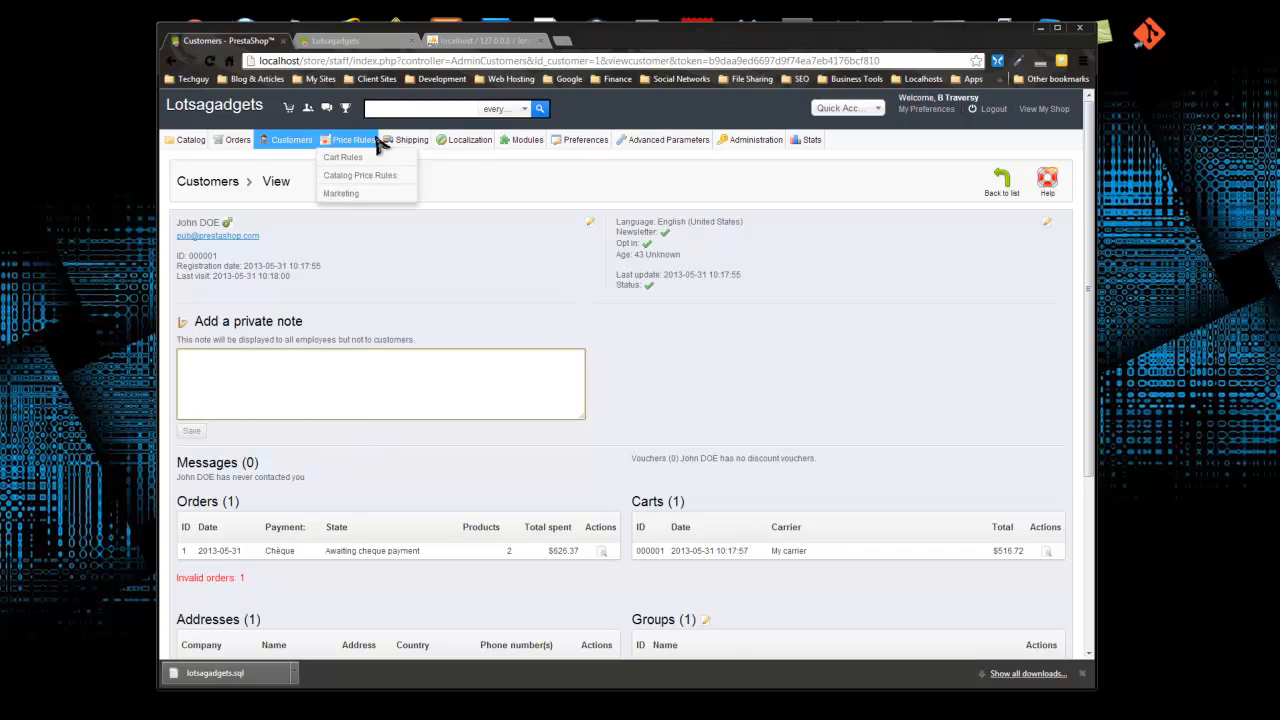
# Step: View the customers section's Addresses list and its Groups page
pyautogui.click(305, 178)
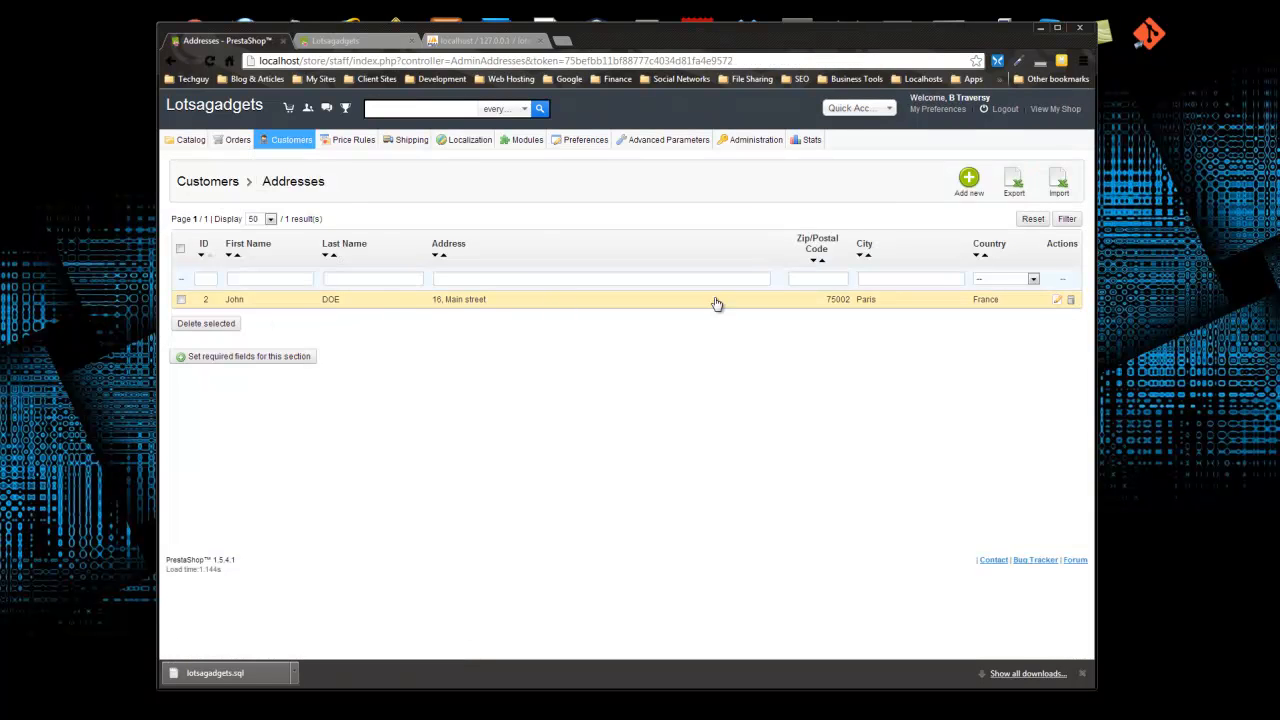
pyautogui.moveTo(279, 144)
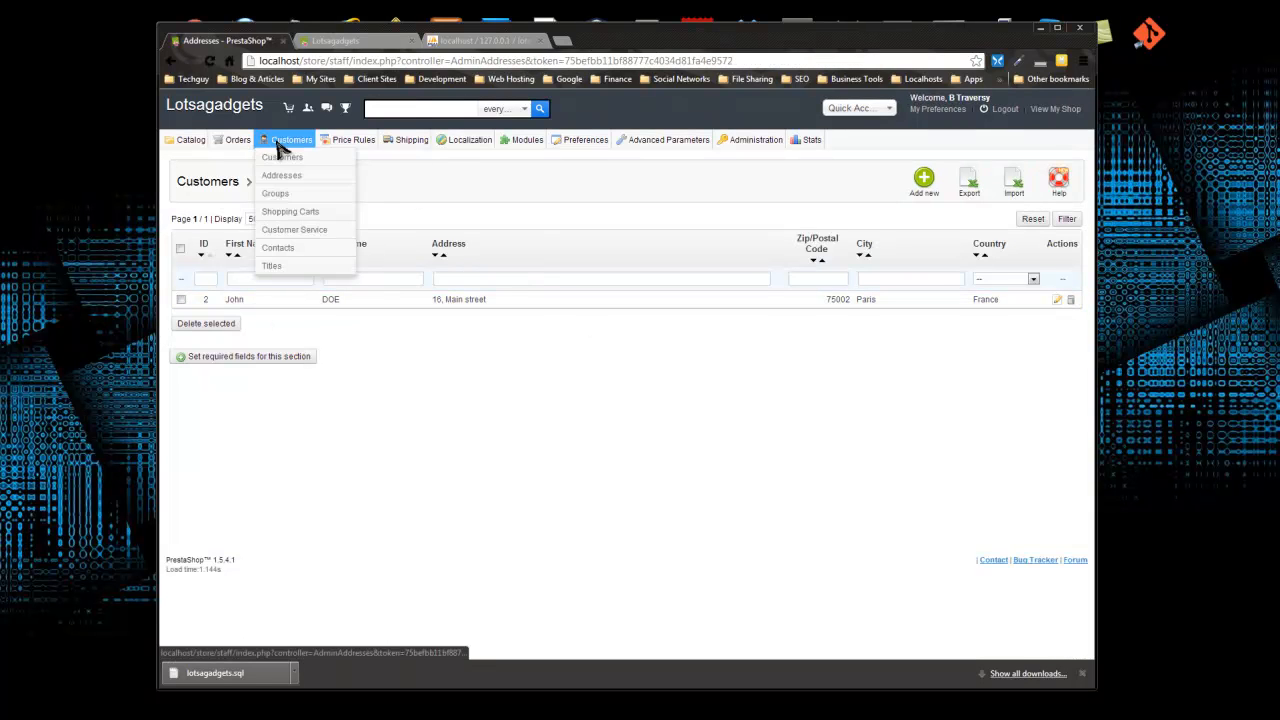
pyautogui.click(347, 198)
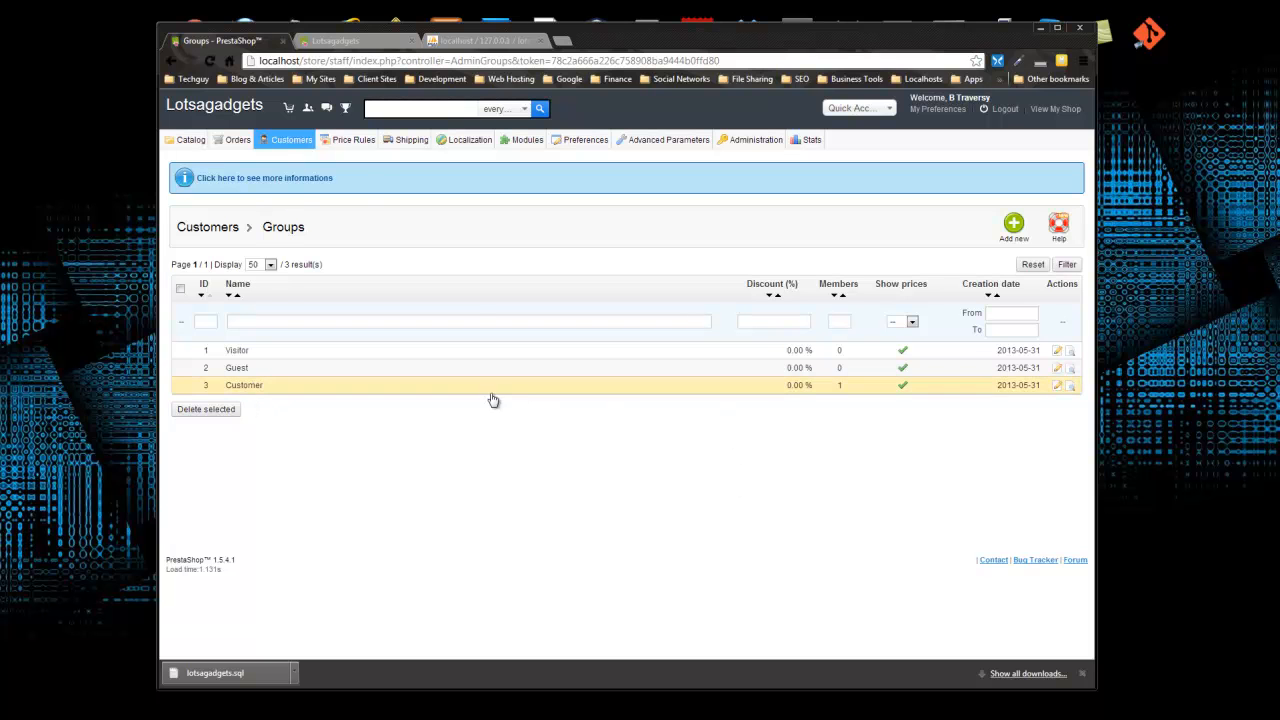
# Step: Examine the Customer Service page's message threads, statistics, contact options and IMAP settings, and open the customers section's Contacts list
pyautogui.moveTo(294, 138)
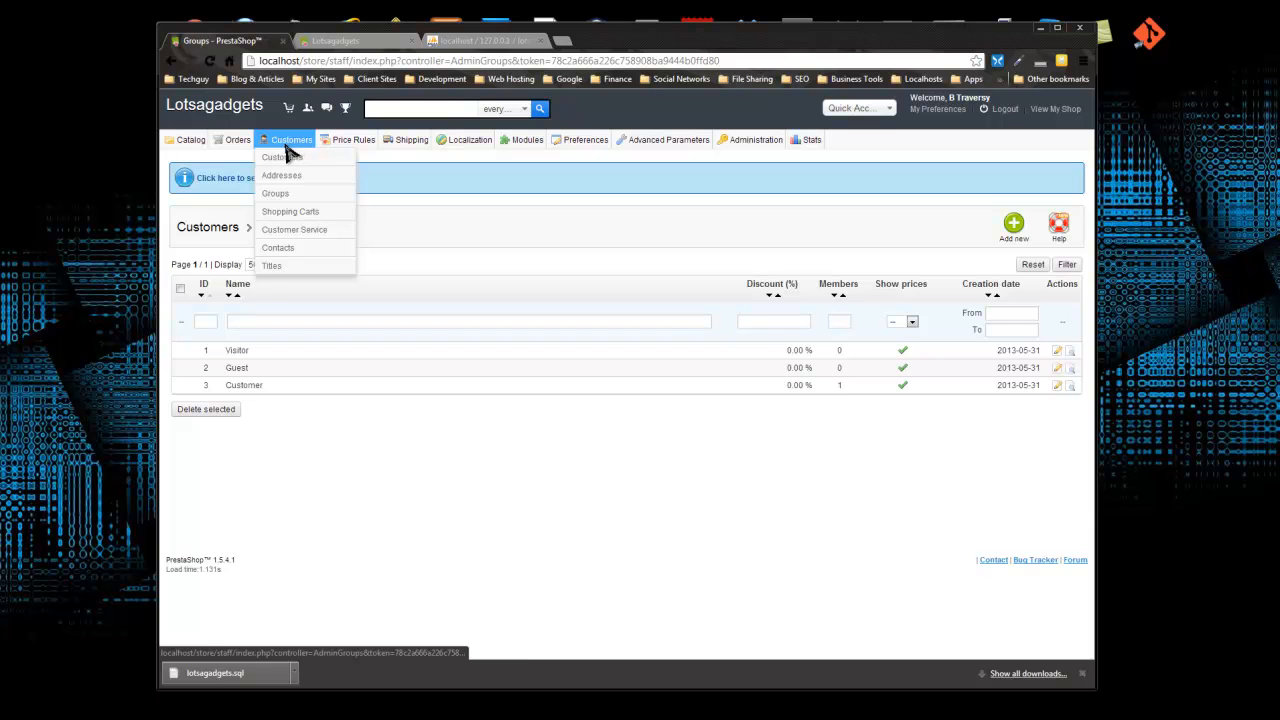
pyautogui.click(304, 231)
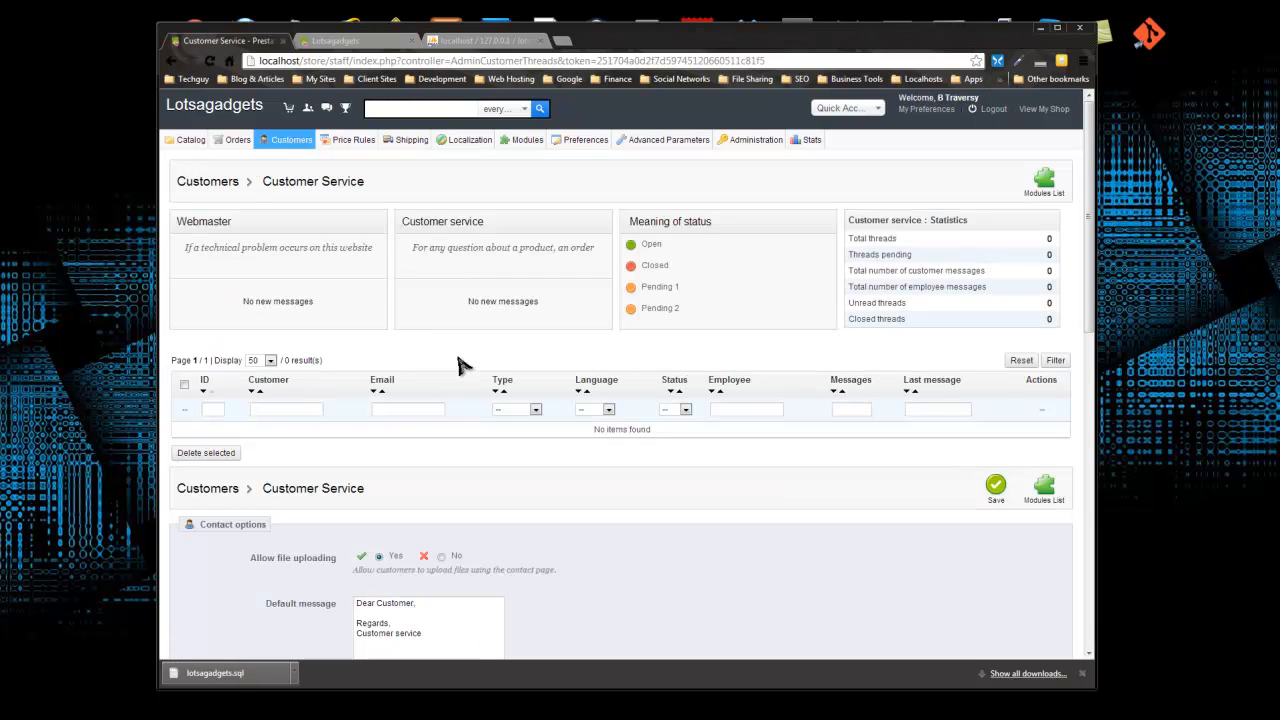
pyautogui.scroll(-6, 470, 370)
pyautogui.scroll(-2, 491, 382)
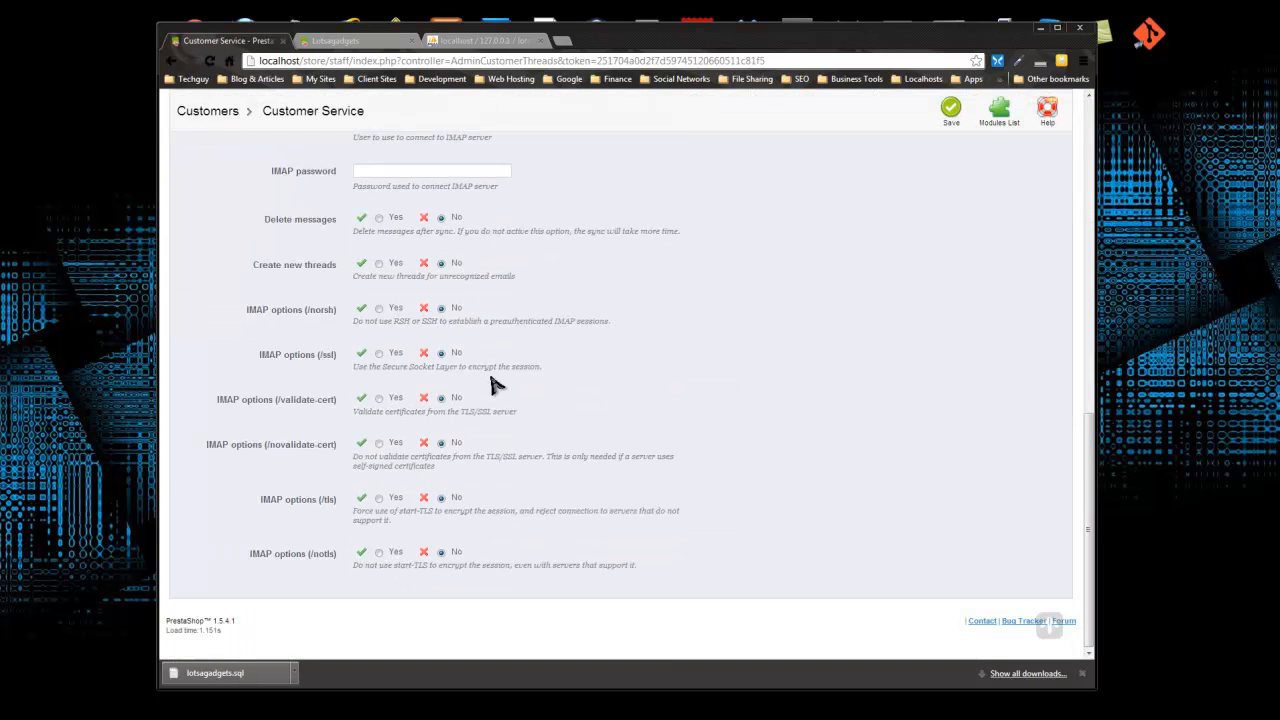
pyautogui.scroll(8, 491, 385)
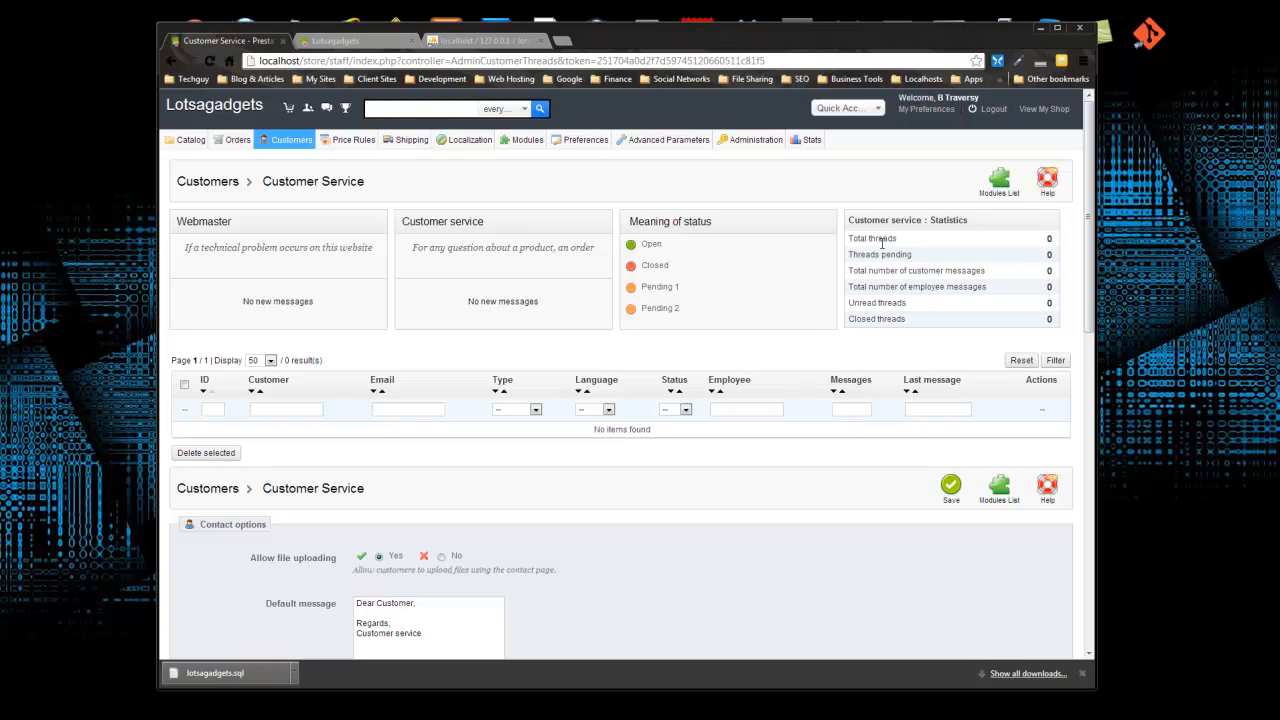
pyautogui.moveTo(860, 244); pyautogui.dragTo(858, 242)
pyautogui.moveTo(286, 137)
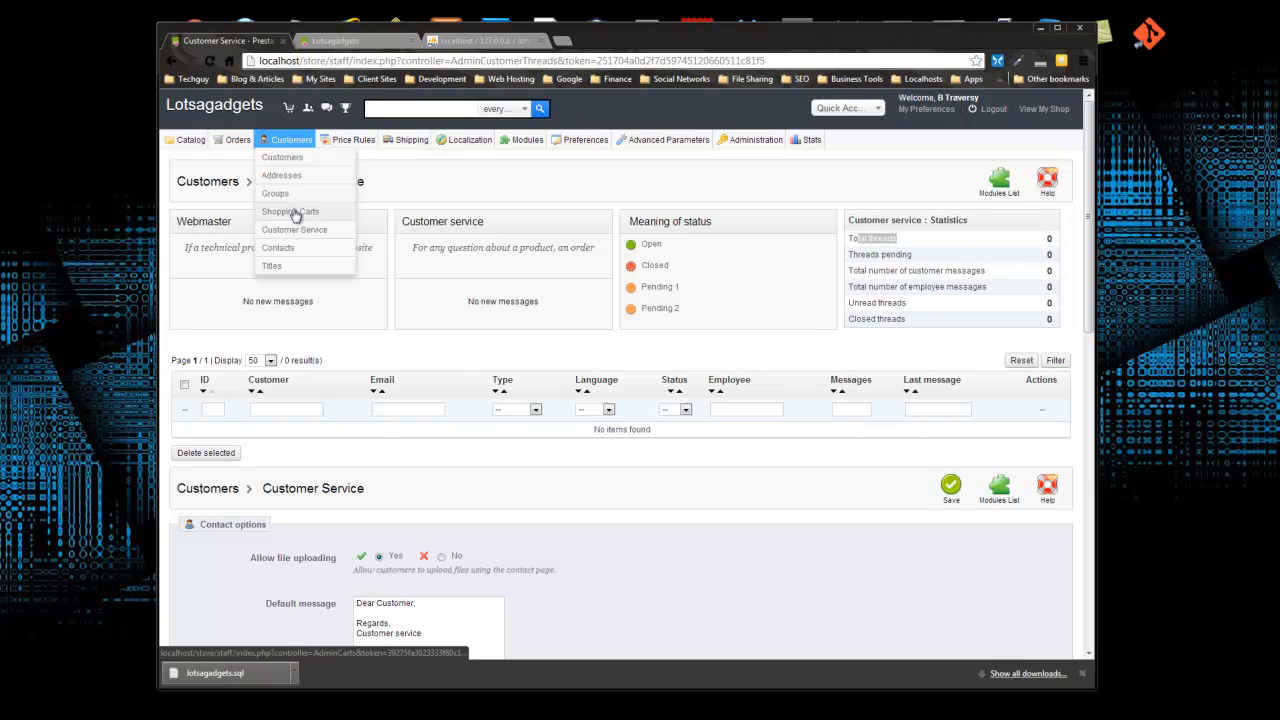
pyautogui.click(314, 251)
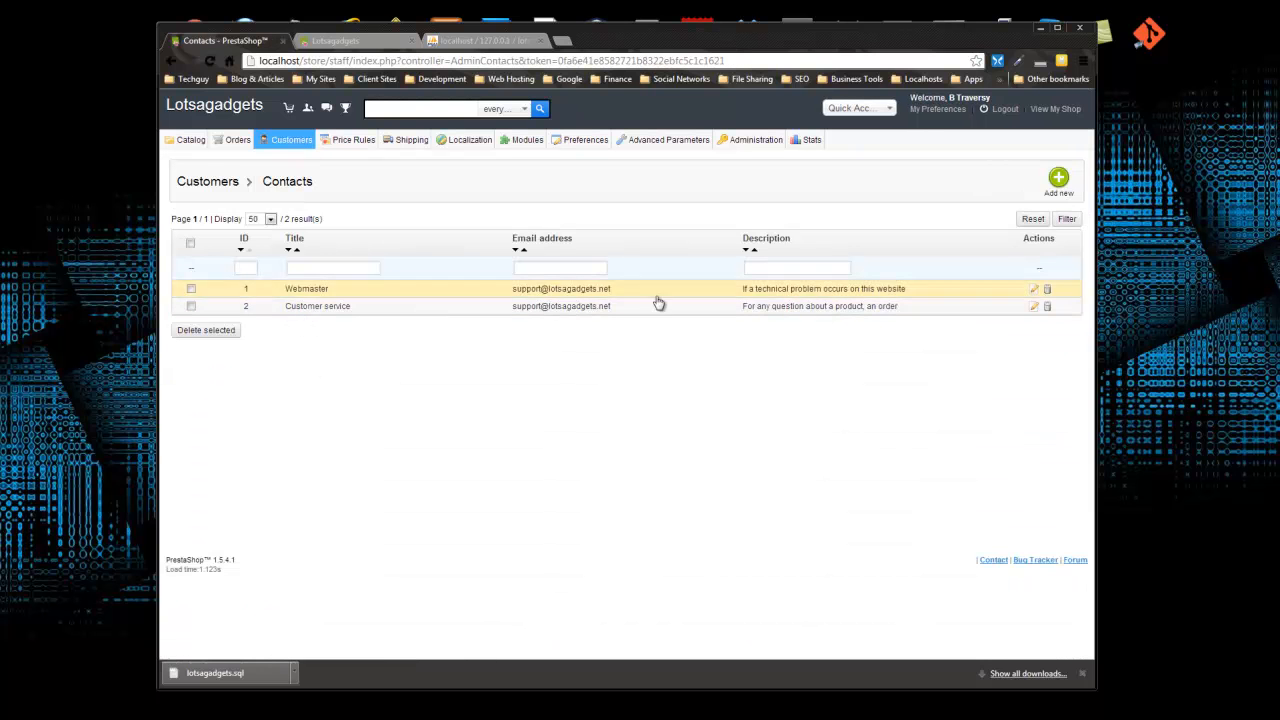
# Step: Open the price rules section's Cart Rules page and look over its subpages
pyautogui.moveTo(360, 143)
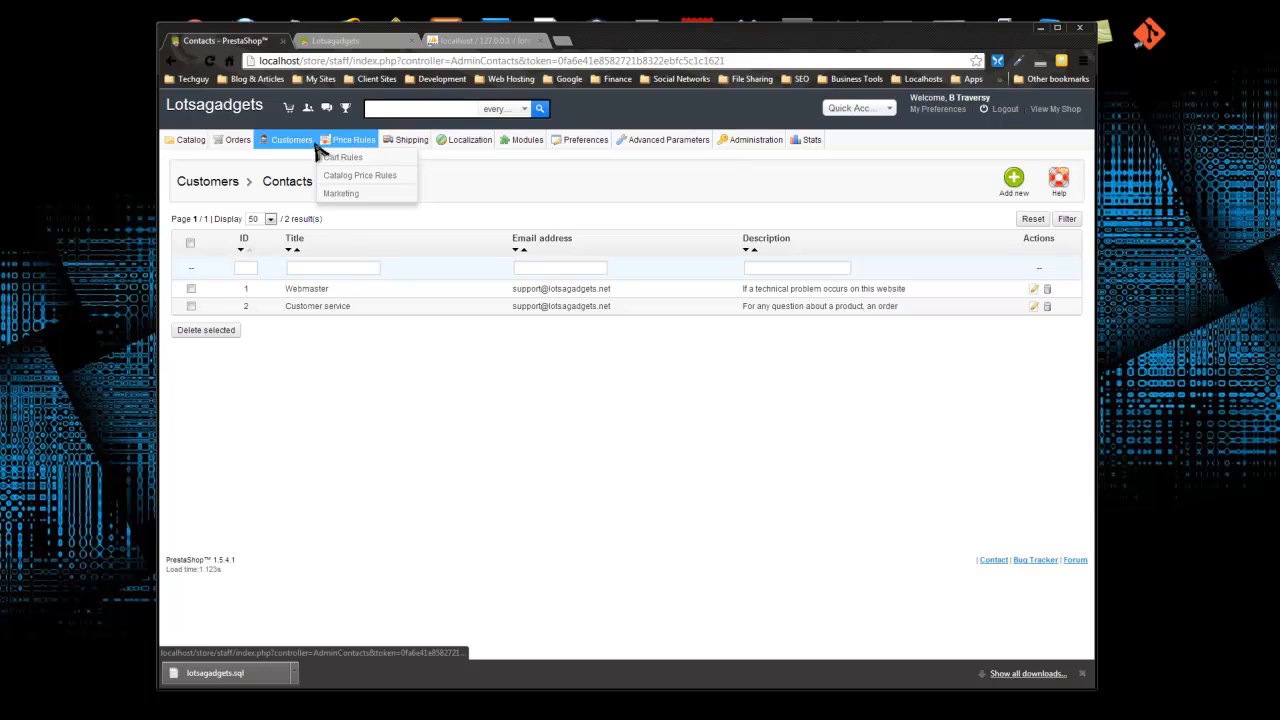
pyautogui.click(345, 143)
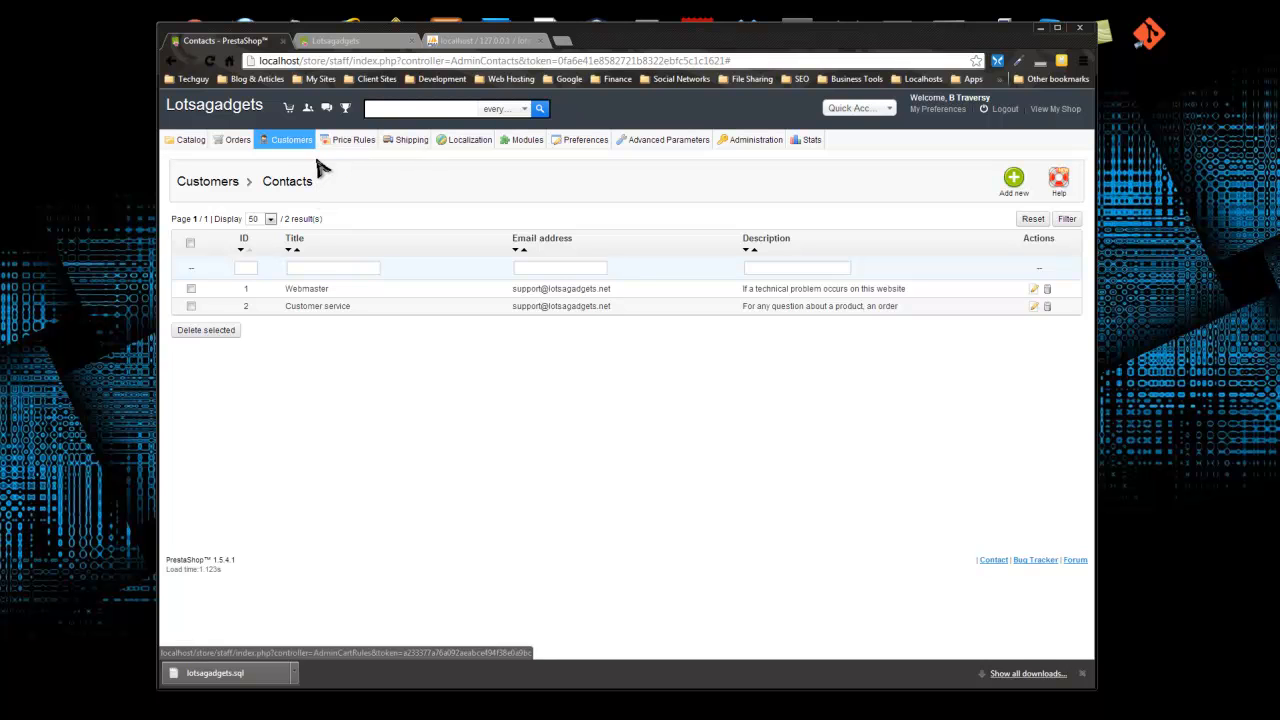
pyautogui.click(388, 180)
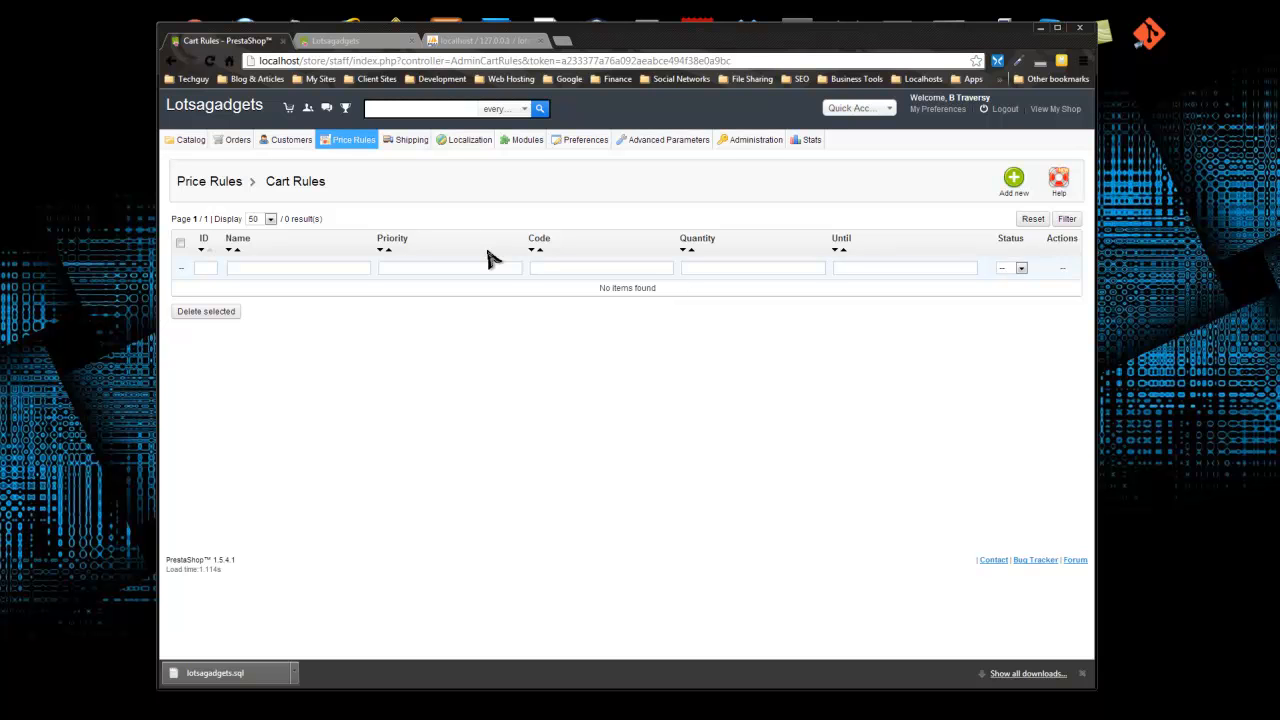
pyautogui.moveTo(316, 146)
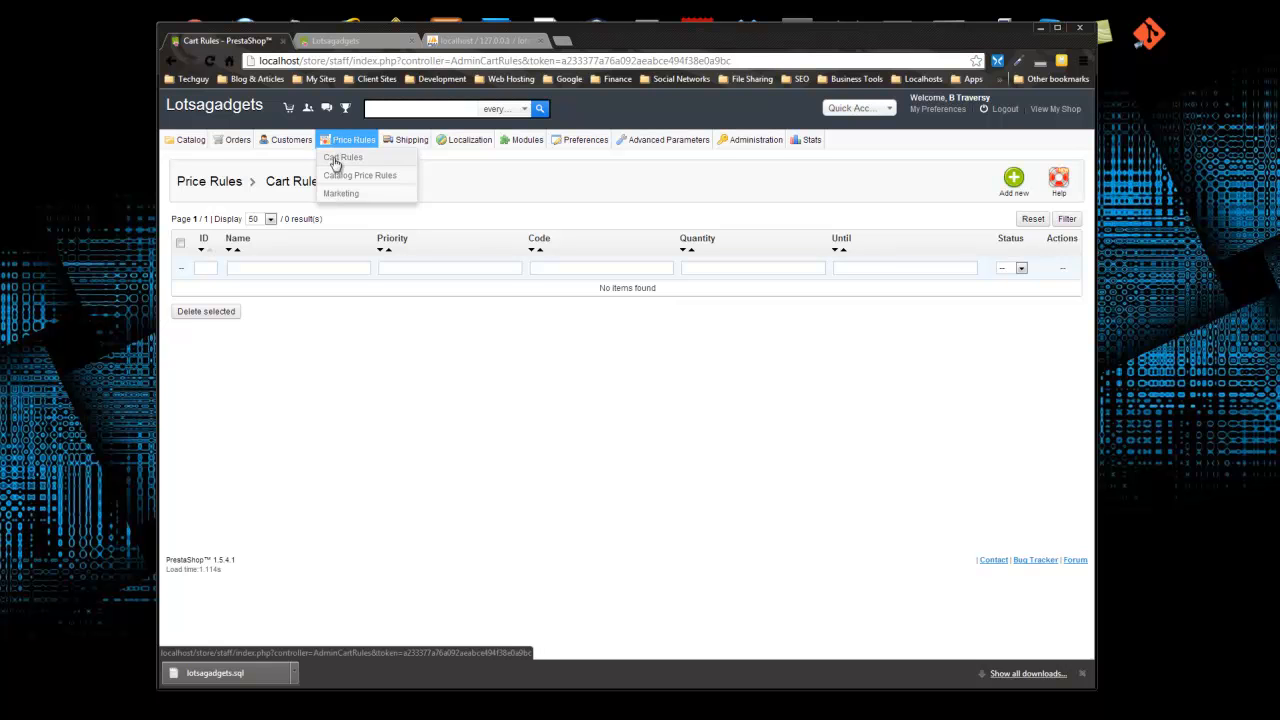
pyautogui.click(345, 193)
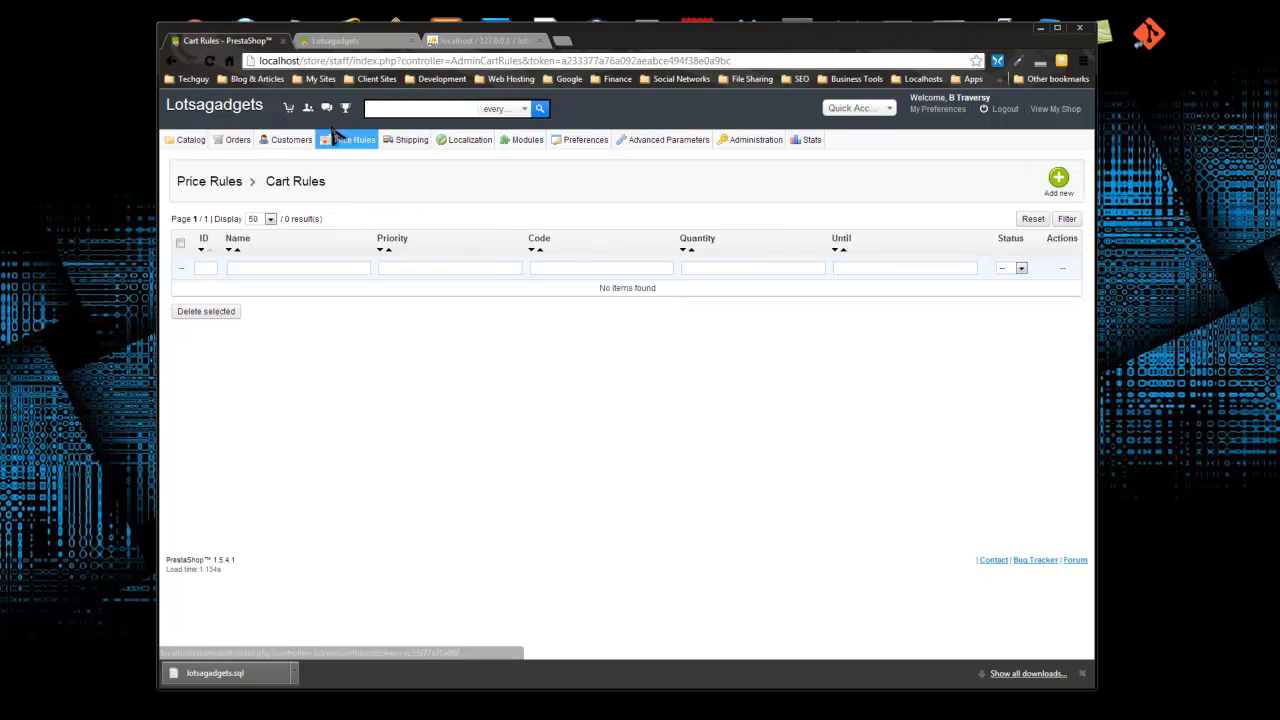
pyautogui.moveTo(340, 165)
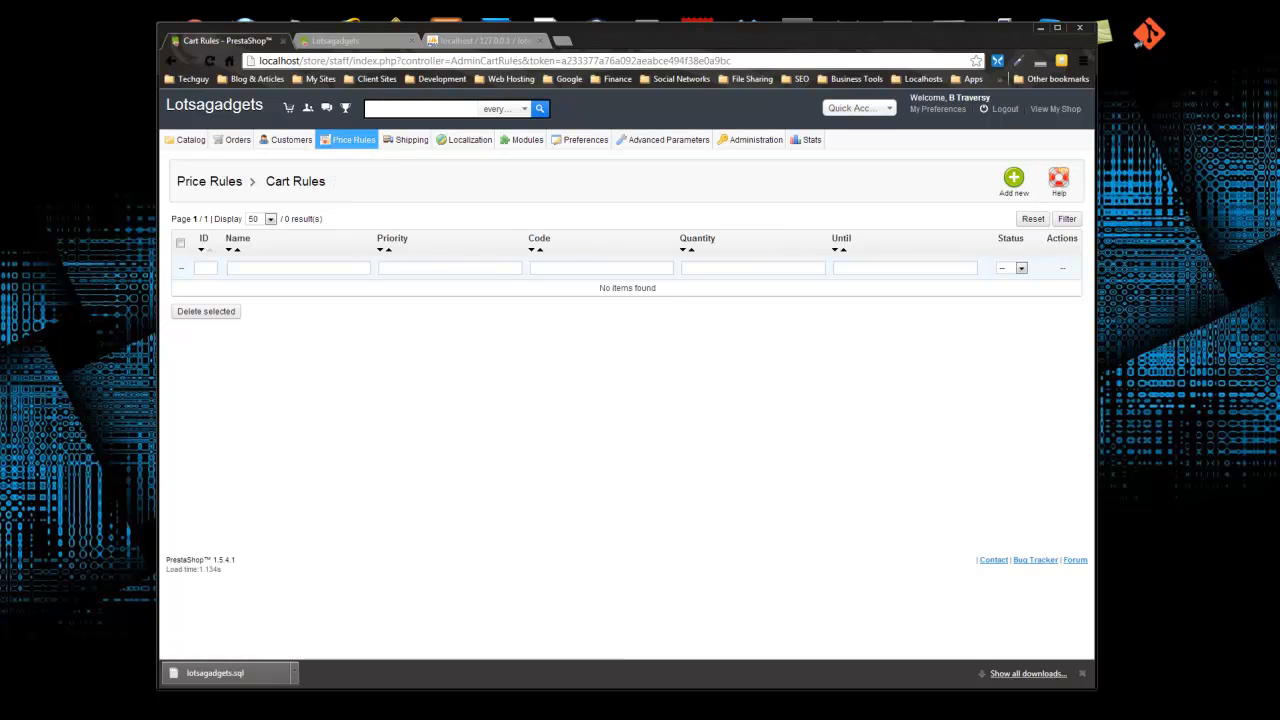
pyautogui.moveTo(340, 142)
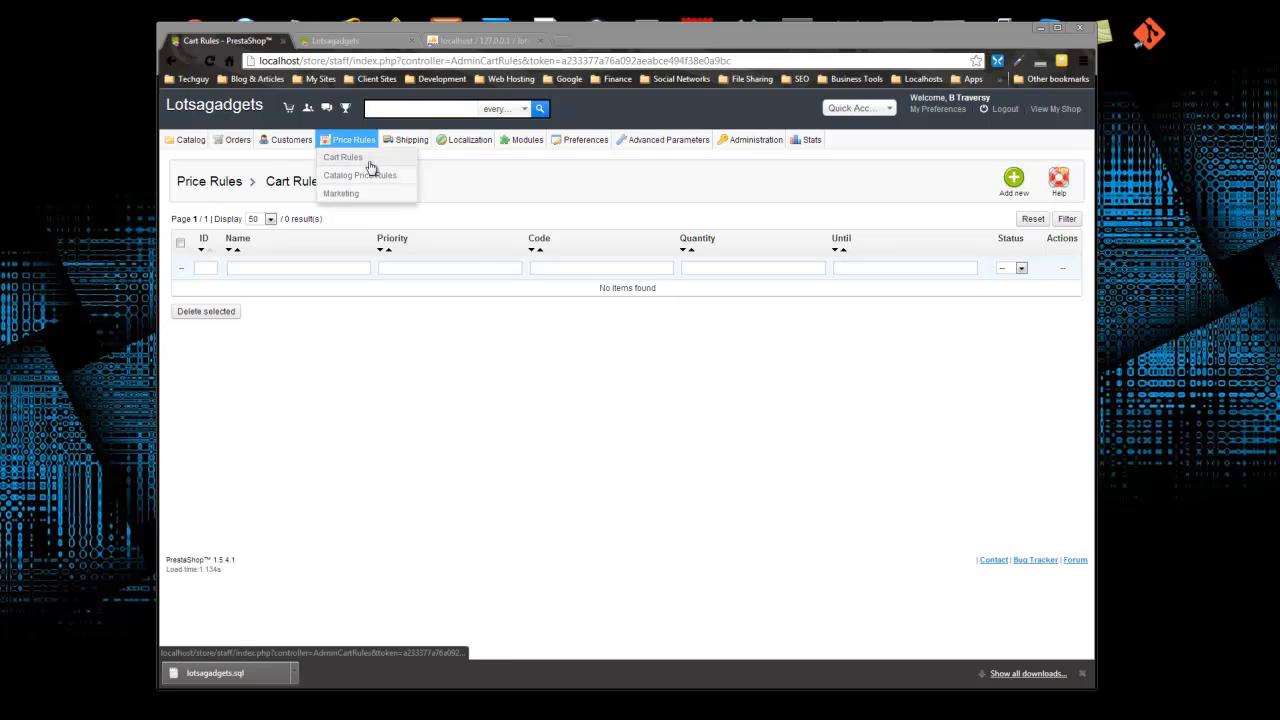
pyautogui.click(345, 159)
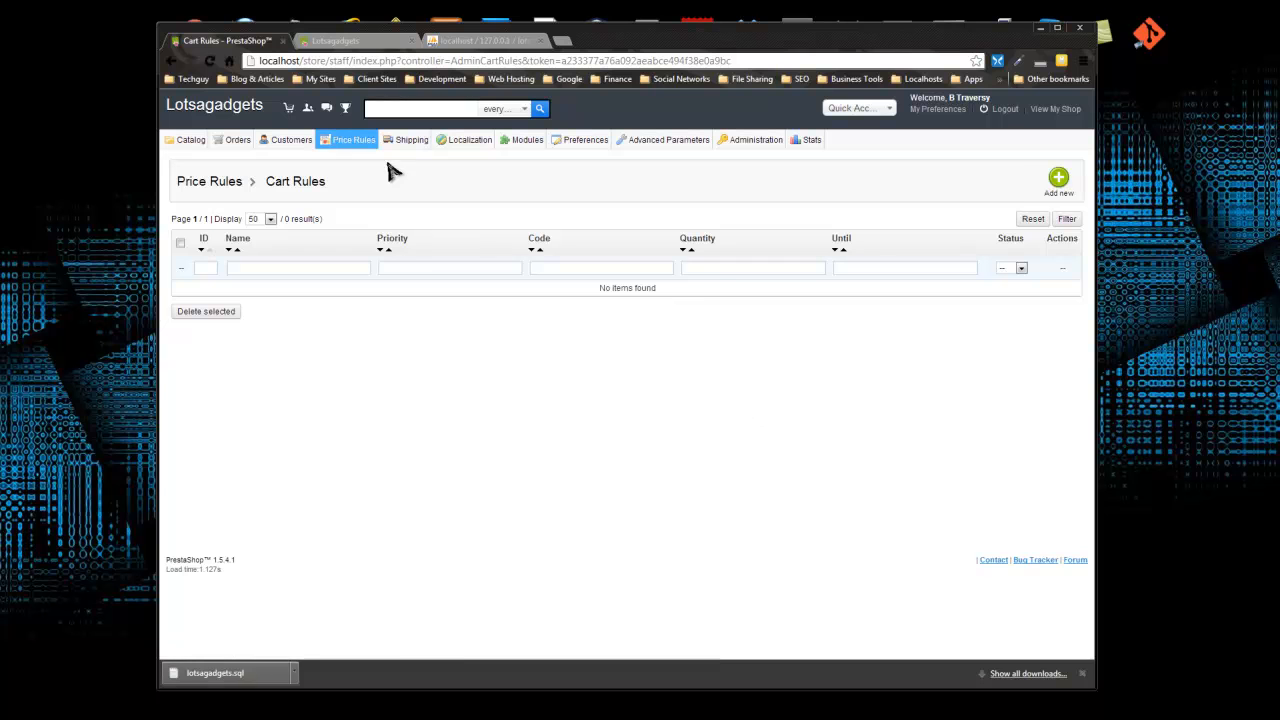
# Step: Examine the Shipping page's handling and billing settings, and view the fees for My carrier and the Lotsagadgets carrier
pyautogui.click(419, 165)
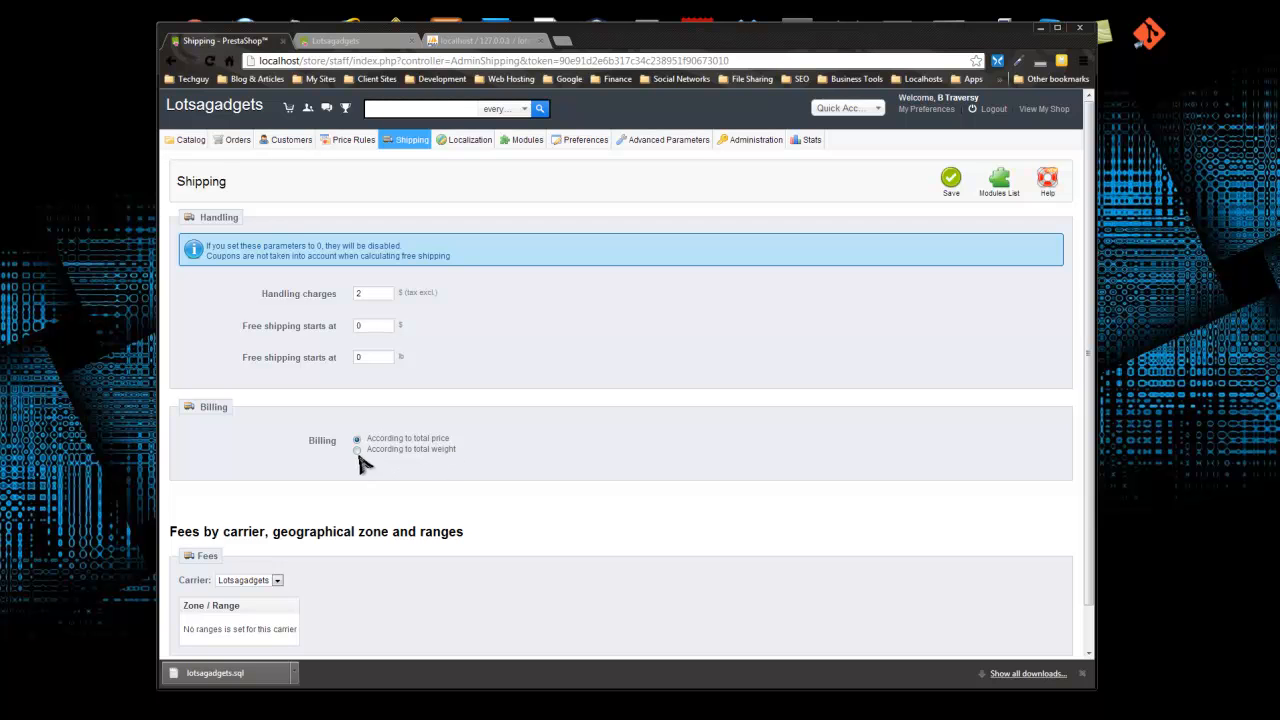
pyautogui.click(365, 326)
pyautogui.scroll(-1, 270, 405)
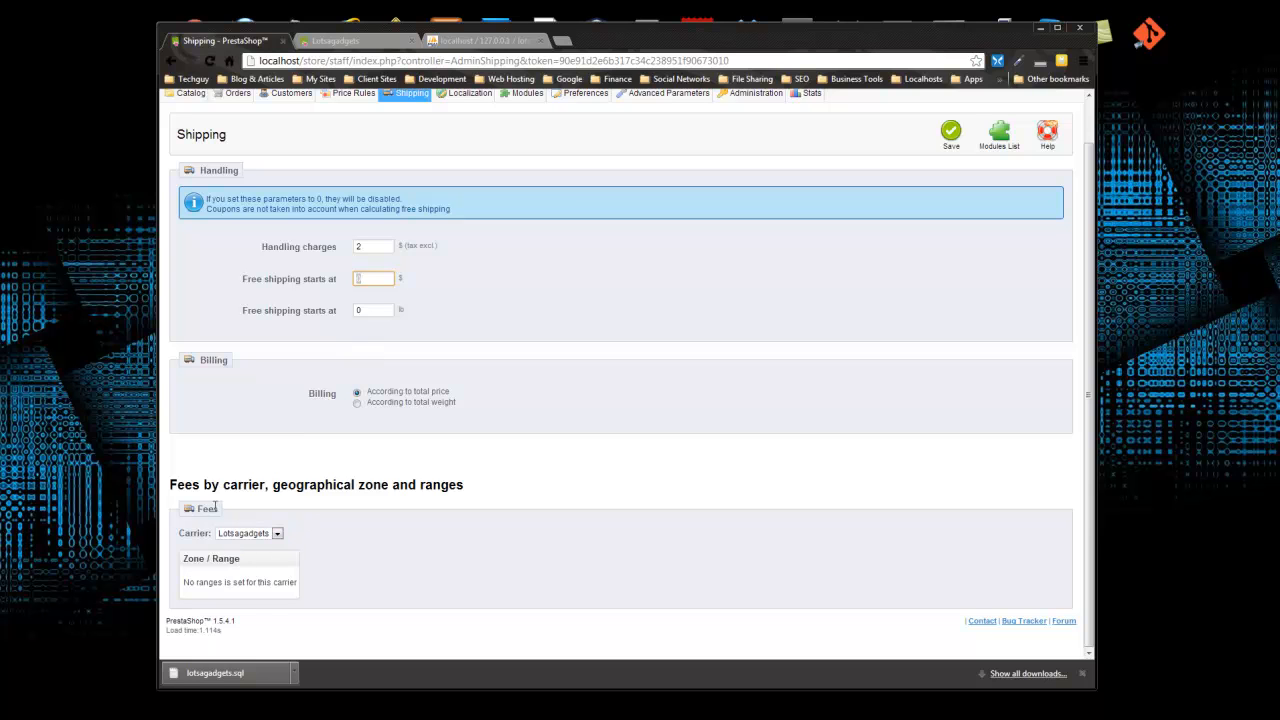
pyautogui.click(276, 533)
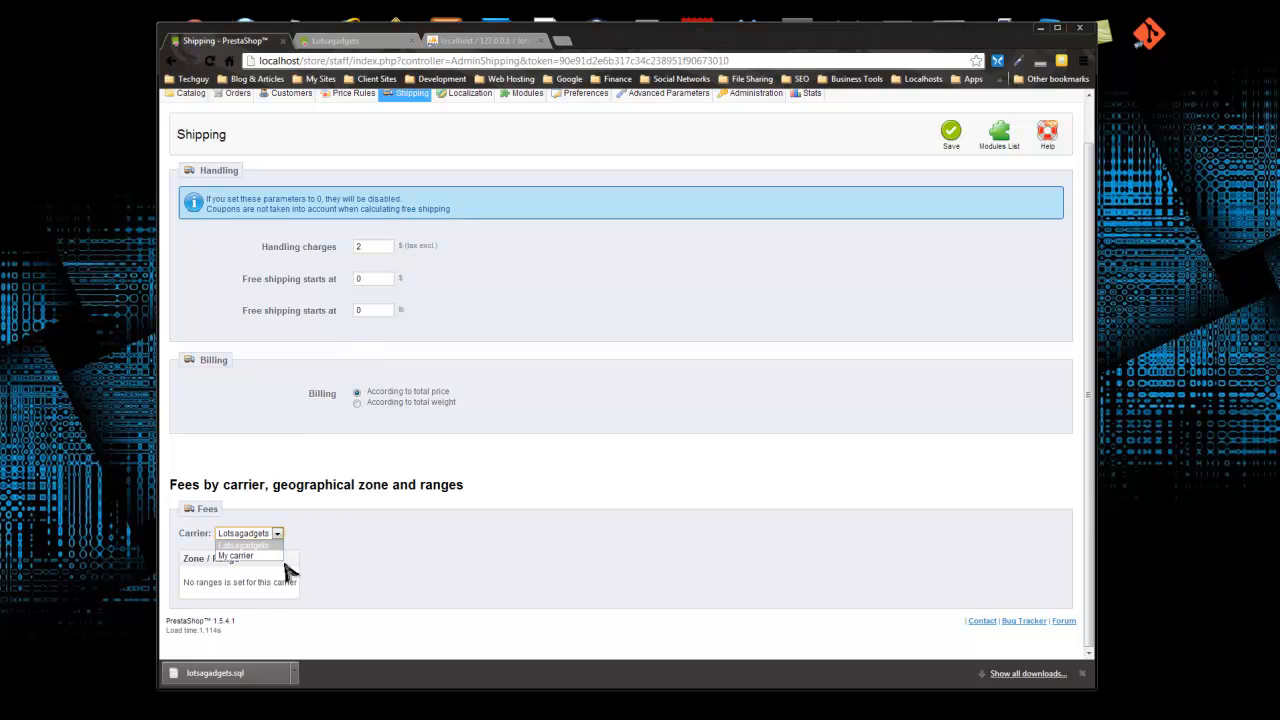
pyautogui.click(249, 557)
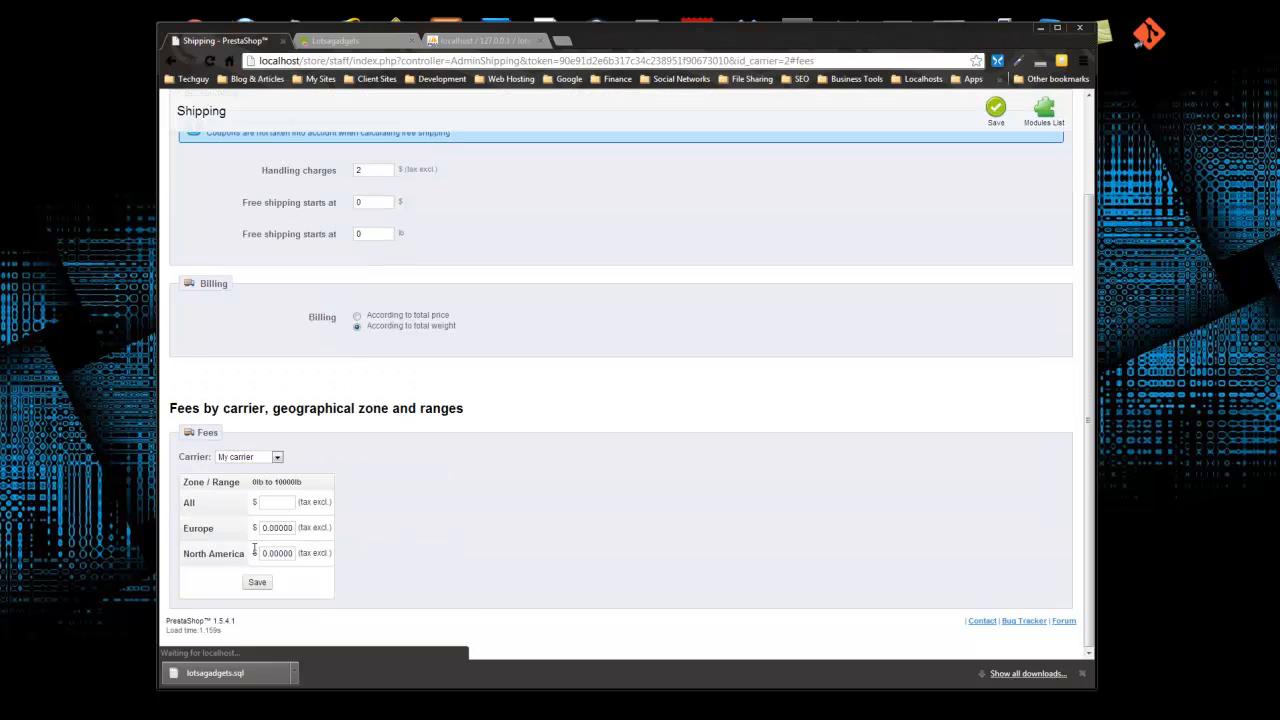
pyautogui.click(266, 458)
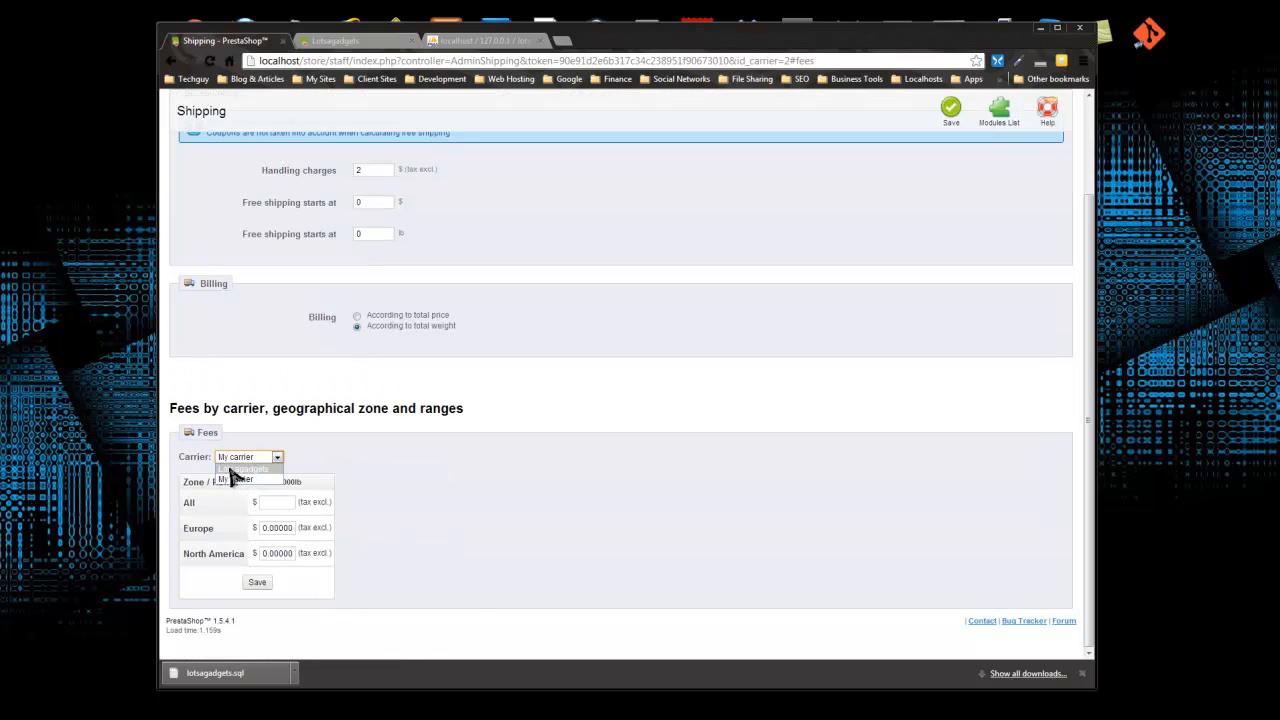
pyautogui.click(250, 469)
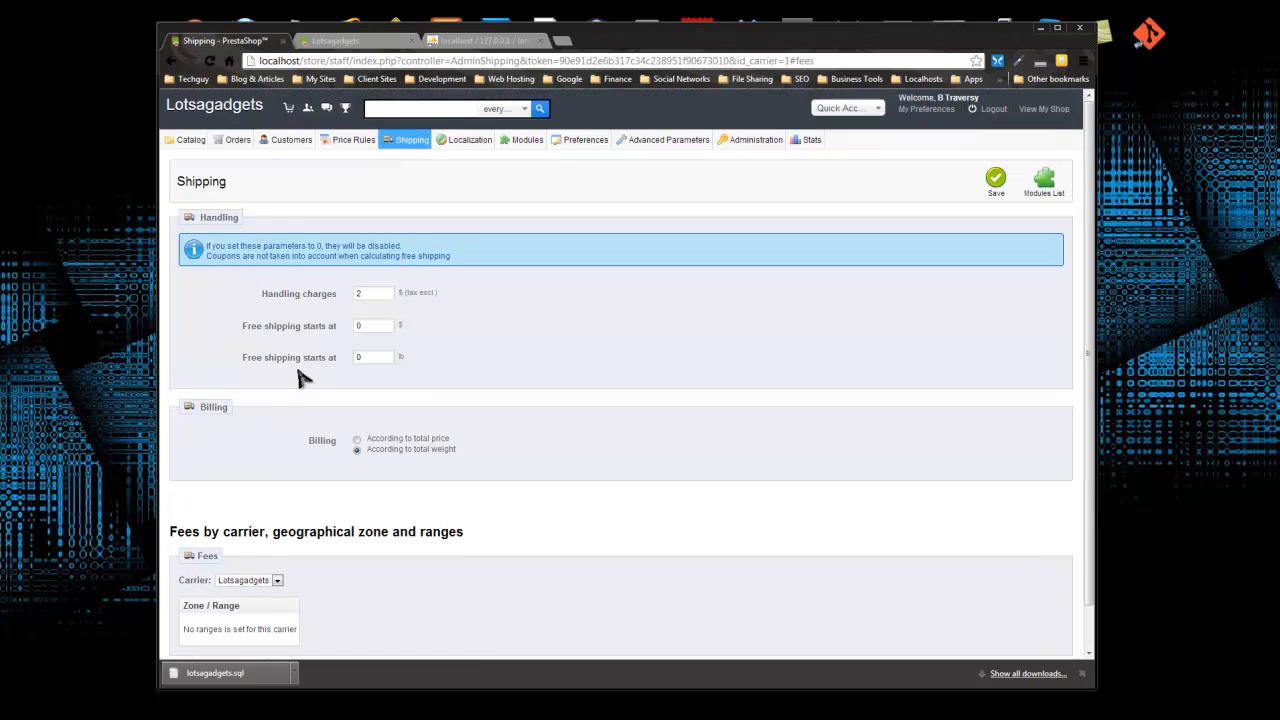
# Step: View the shipping section's Carriers list and examine the fields of a blank new-carrier form
pyautogui.moveTo(410, 140)
pyautogui.click(401, 178)
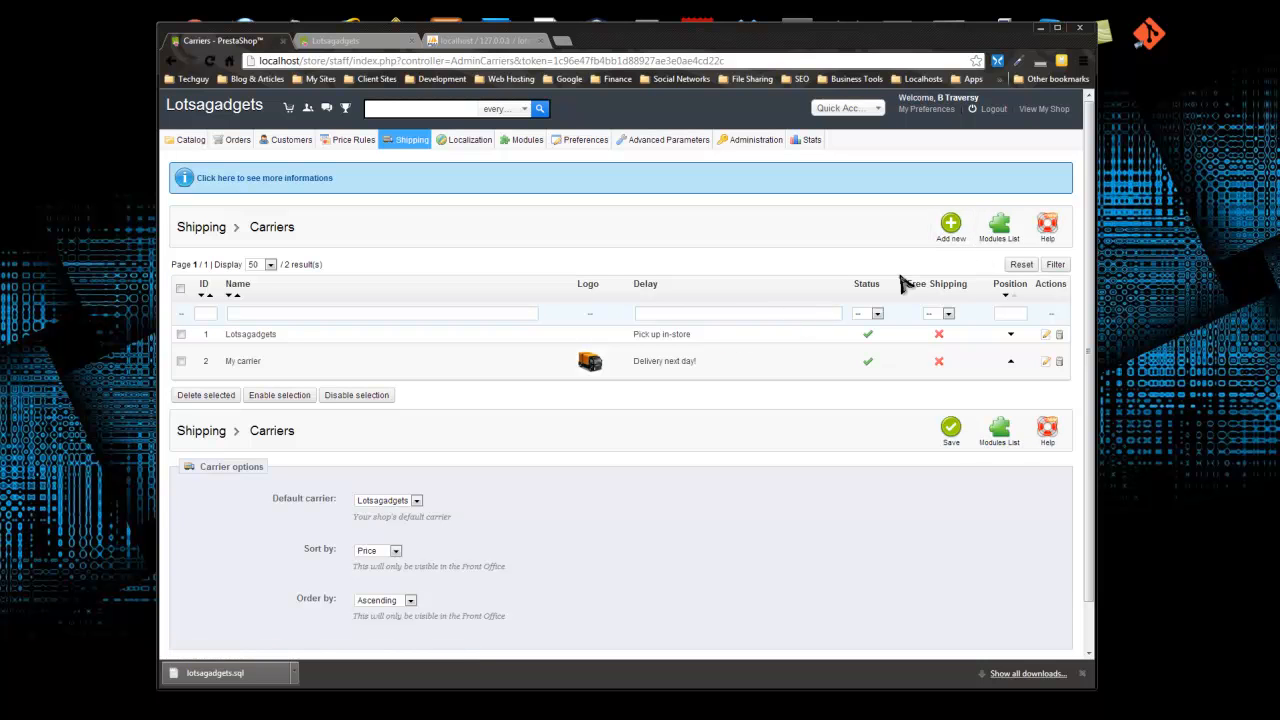
pyautogui.click(950, 224)
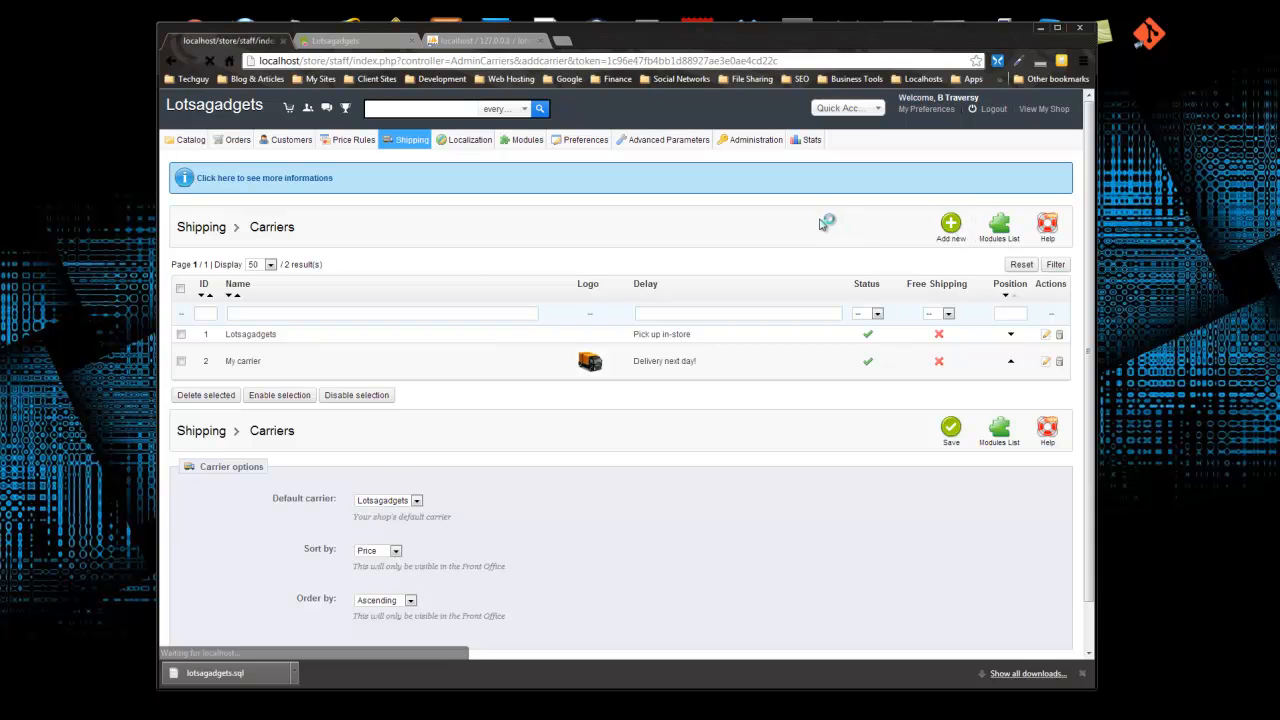
pyautogui.click(381, 241)
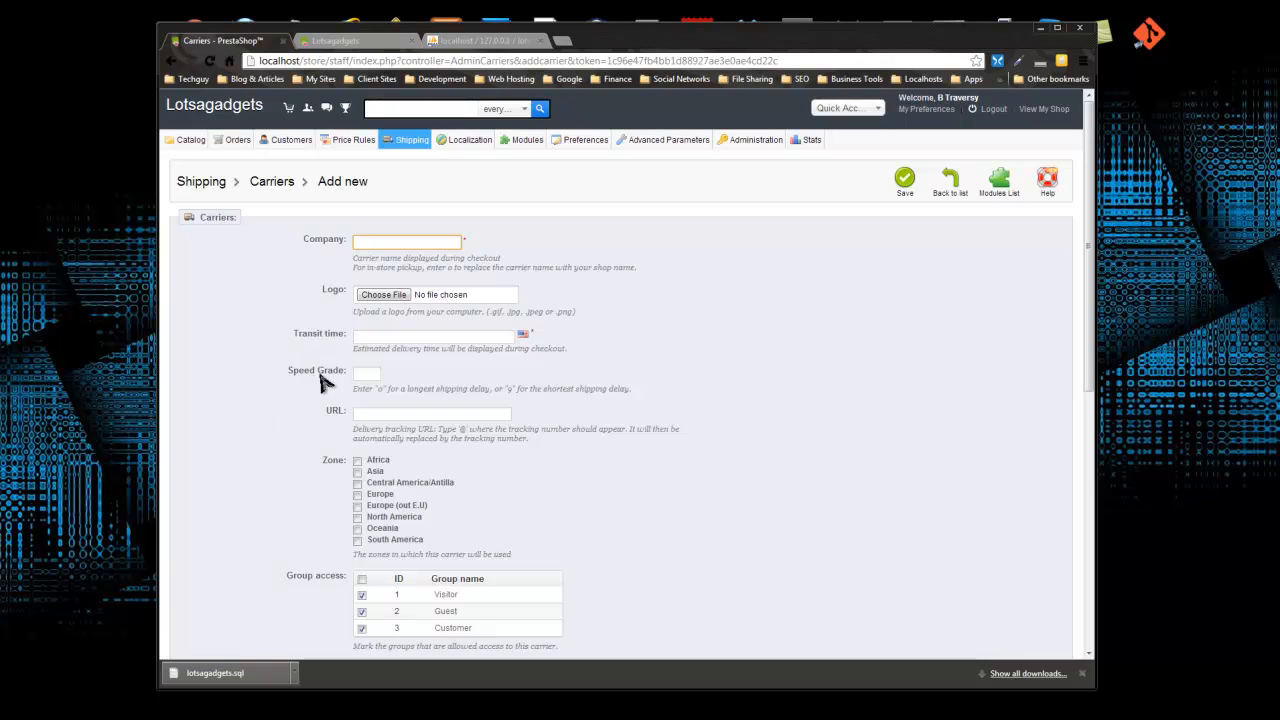
pyautogui.scroll(-1, 275, 300)
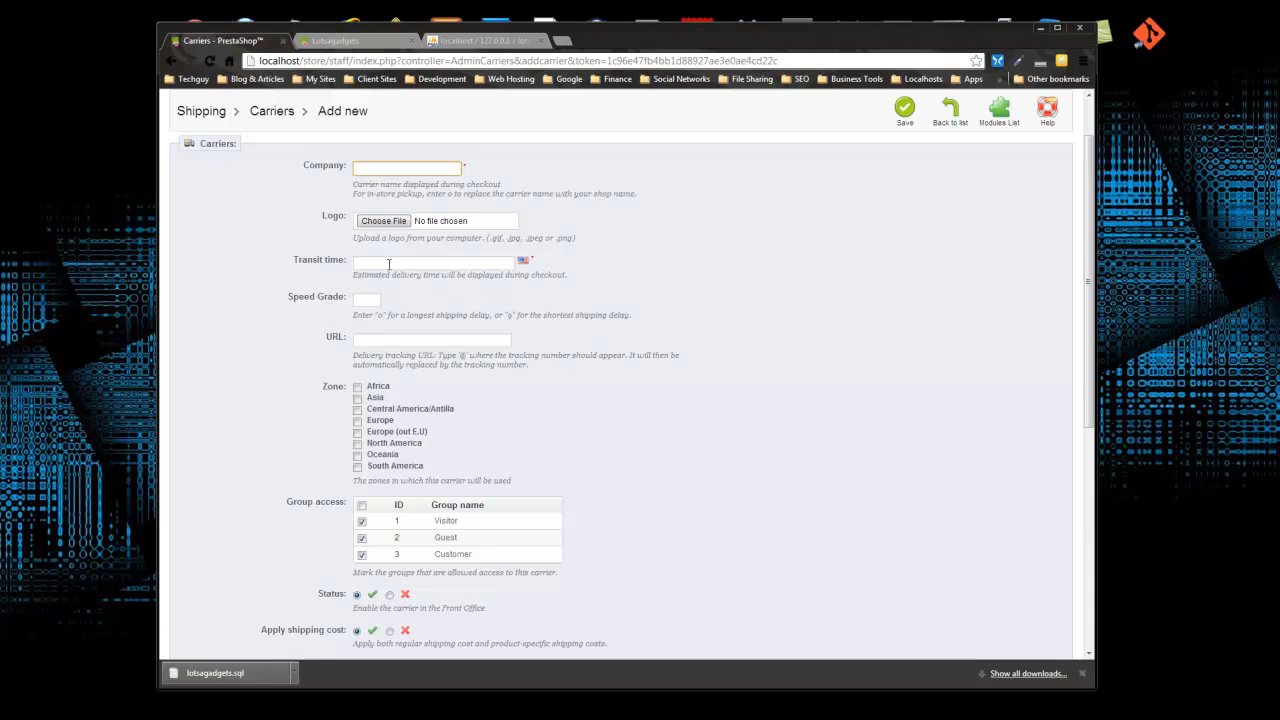
pyautogui.scroll(-3, 392, 344)
pyautogui.scroll(-3, 297, 252)
pyautogui.scroll(3, 288, 265)
pyautogui.scroll(5, 290, 275)
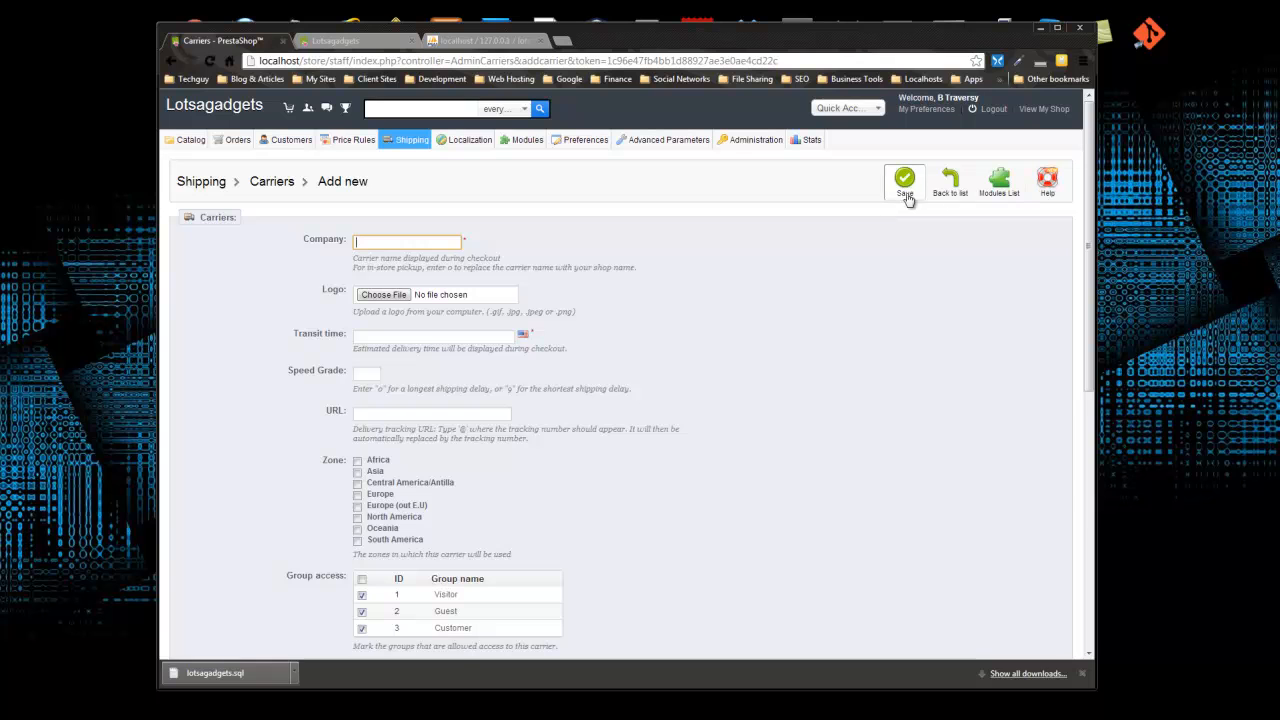
# Step: Examine the Localization page's import pack, default configuration, measurement units and advanced locale settings
pyautogui.moveTo(408, 141)
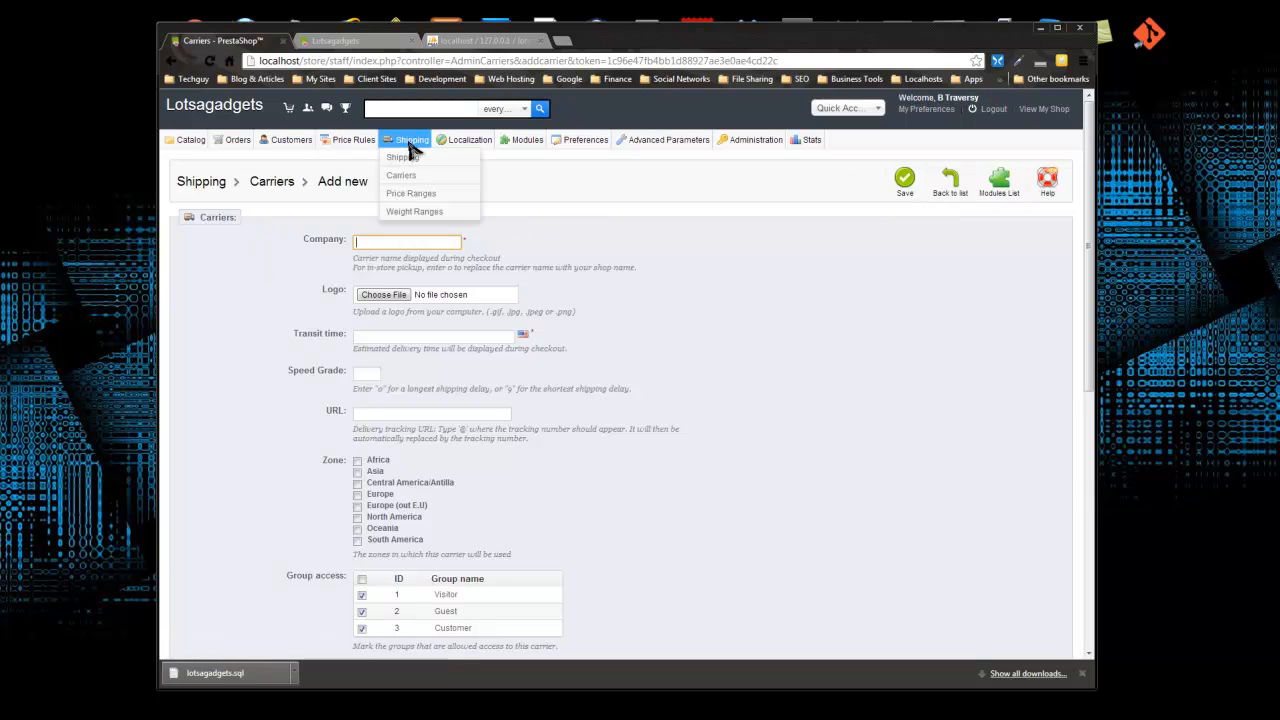
pyautogui.moveTo(466, 143)
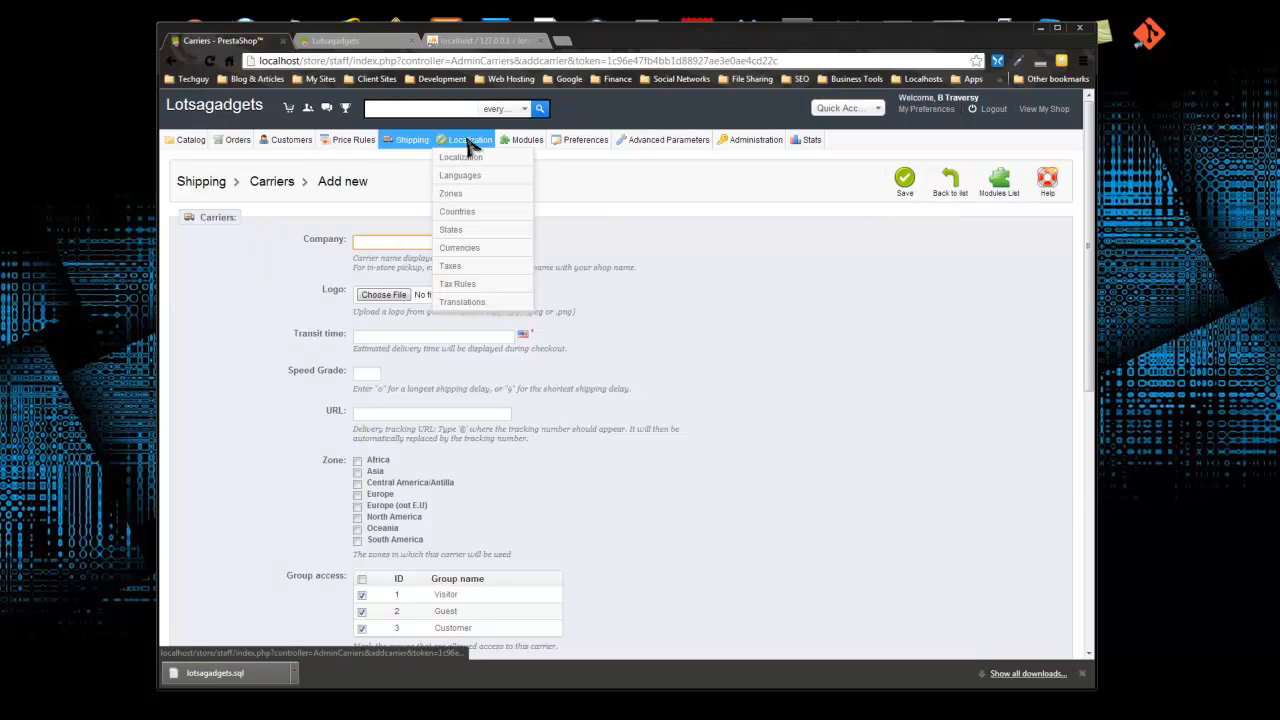
pyautogui.click(460, 158)
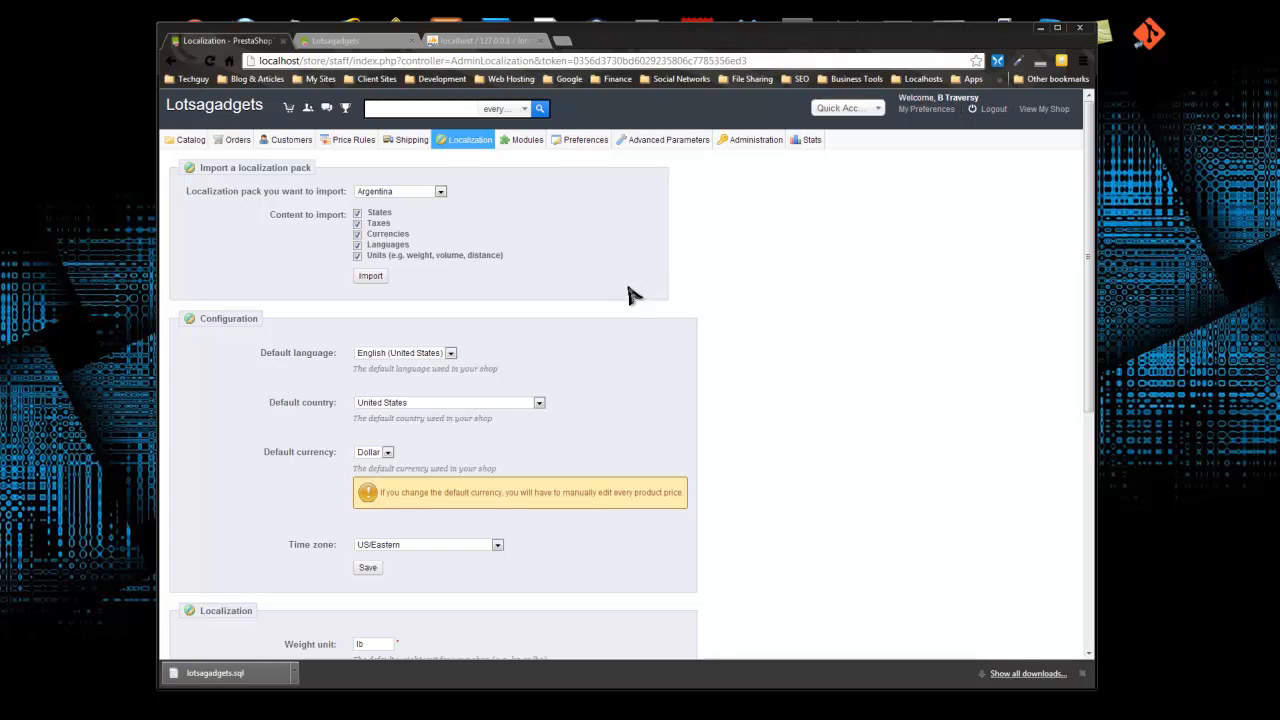
pyautogui.doubleClick(786, 302)
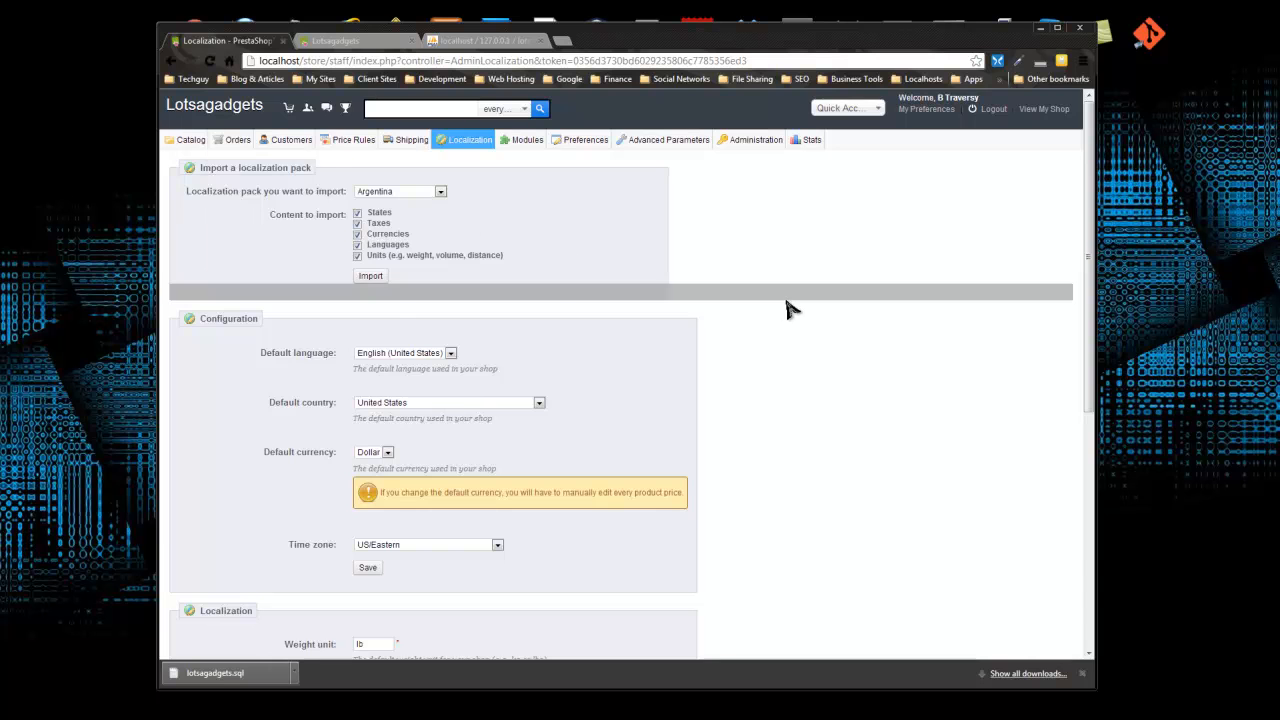
pyautogui.scroll(-3, 786, 310)
pyautogui.scroll(-2, 654, 340)
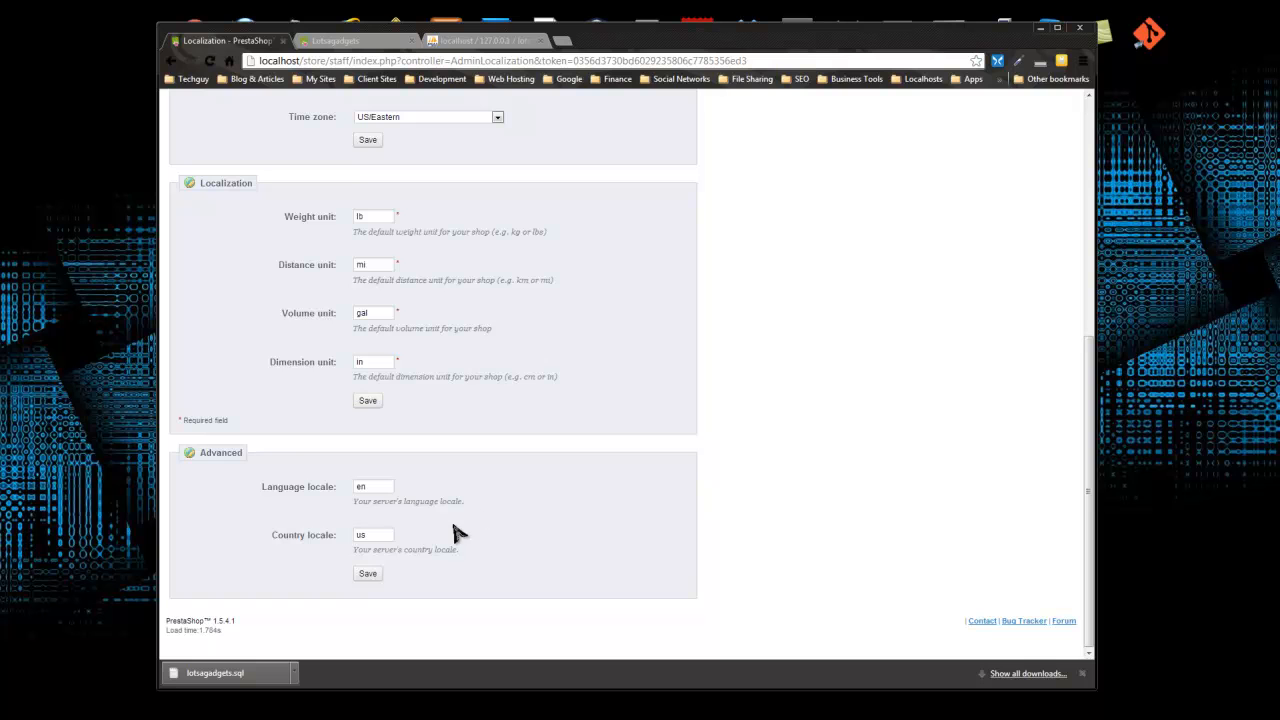
pyautogui.doubleClick(378, 536)
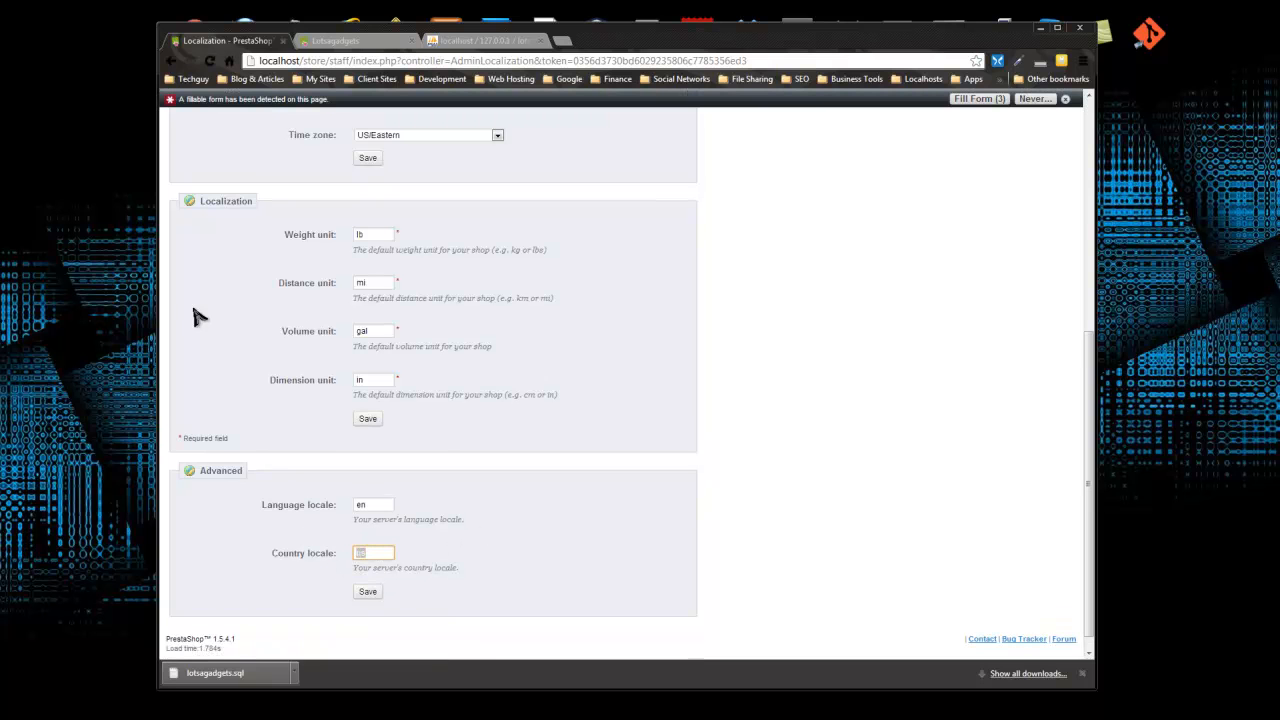
pyautogui.scroll(2, 211, 280)
pyautogui.doubleClick(367, 438)
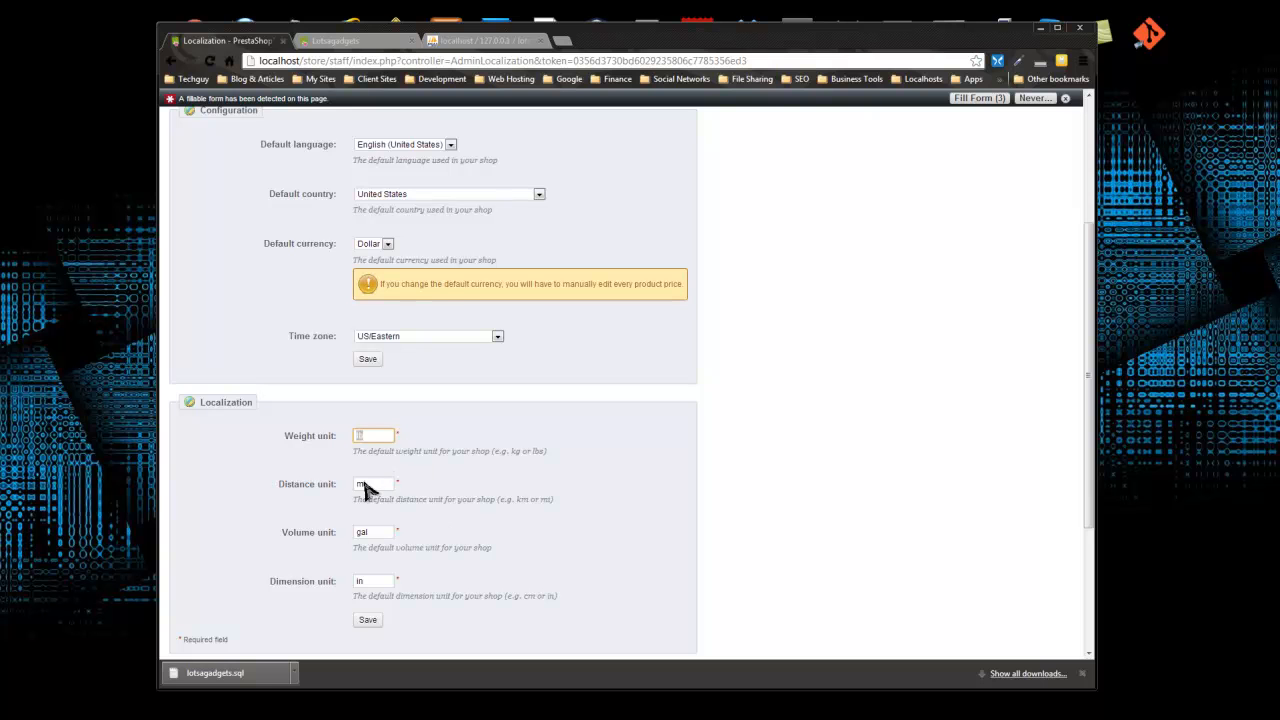
pyautogui.scroll(3, 409, 463)
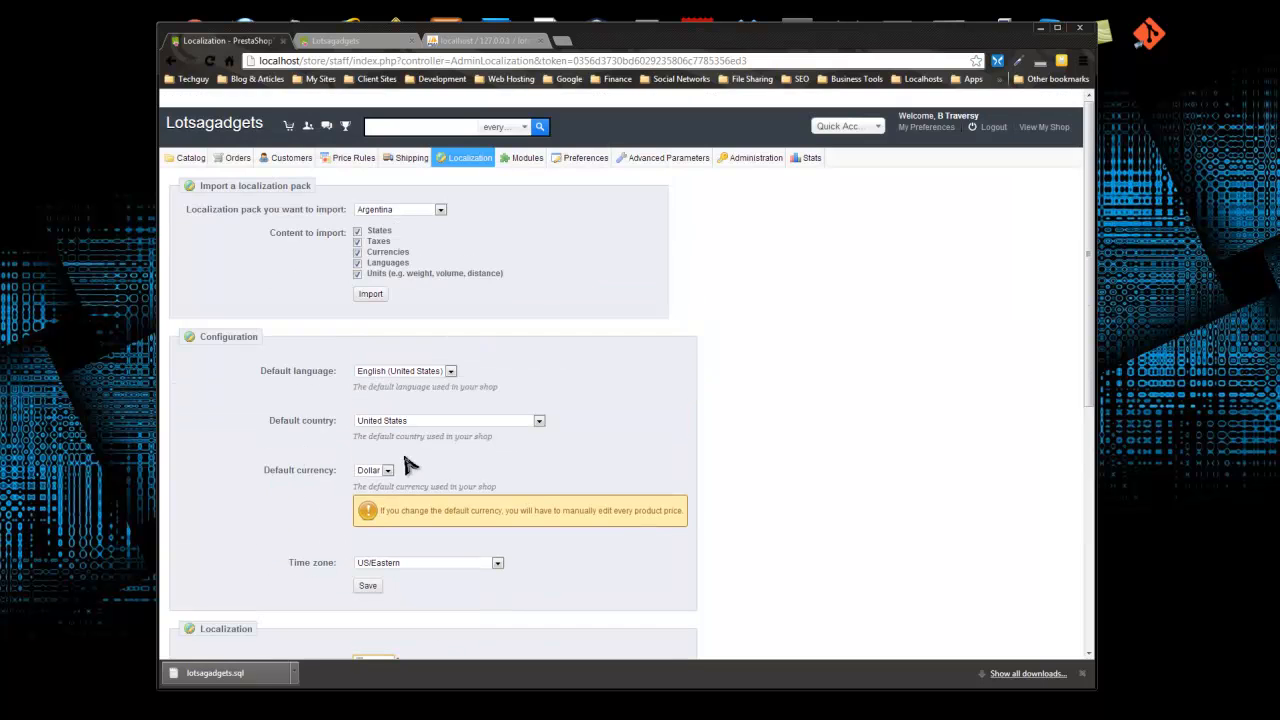
# Step: View the localization section's Taxes list down to its tax options
pyautogui.moveTo(468, 160)
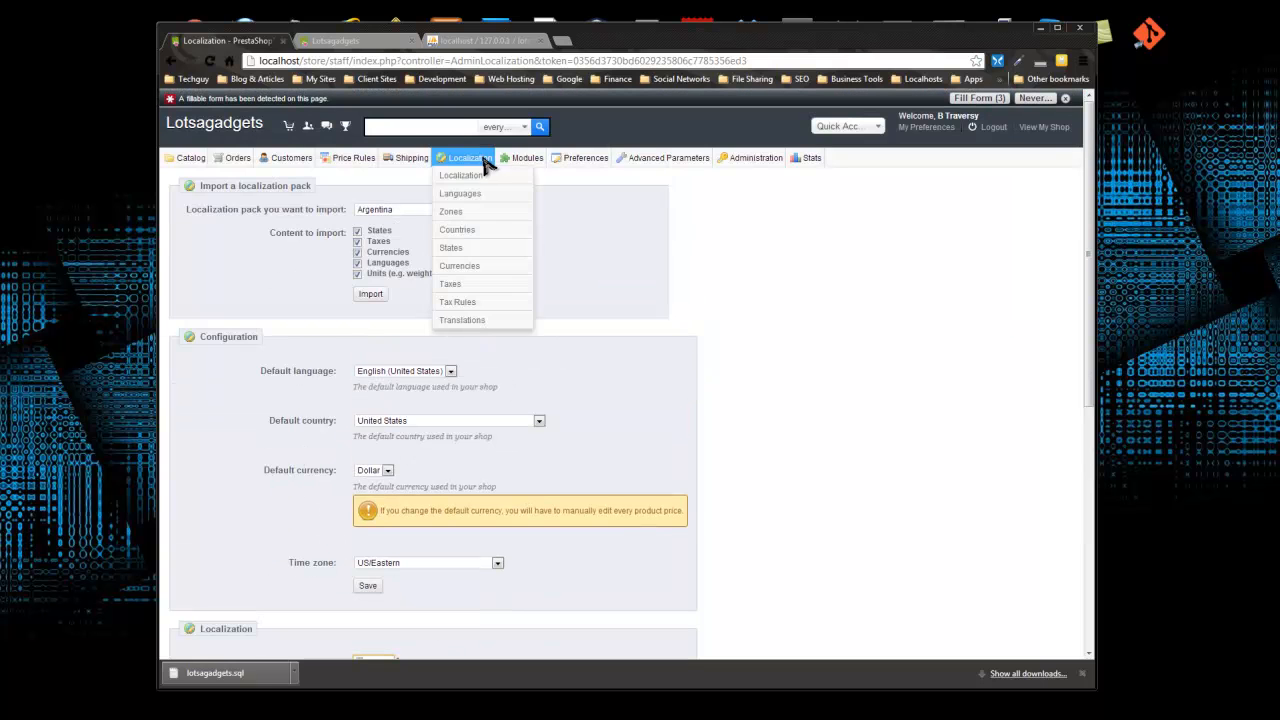
pyautogui.click(478, 320)
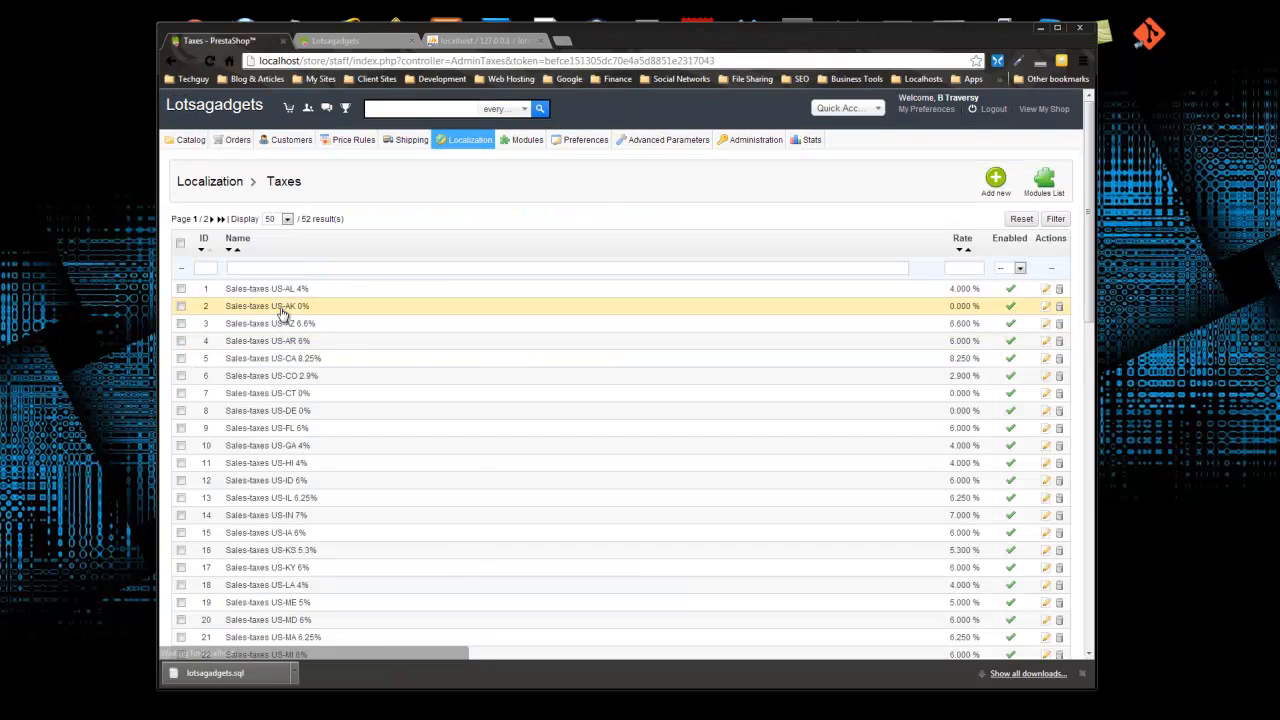
pyautogui.scroll(-8, 251, 303)
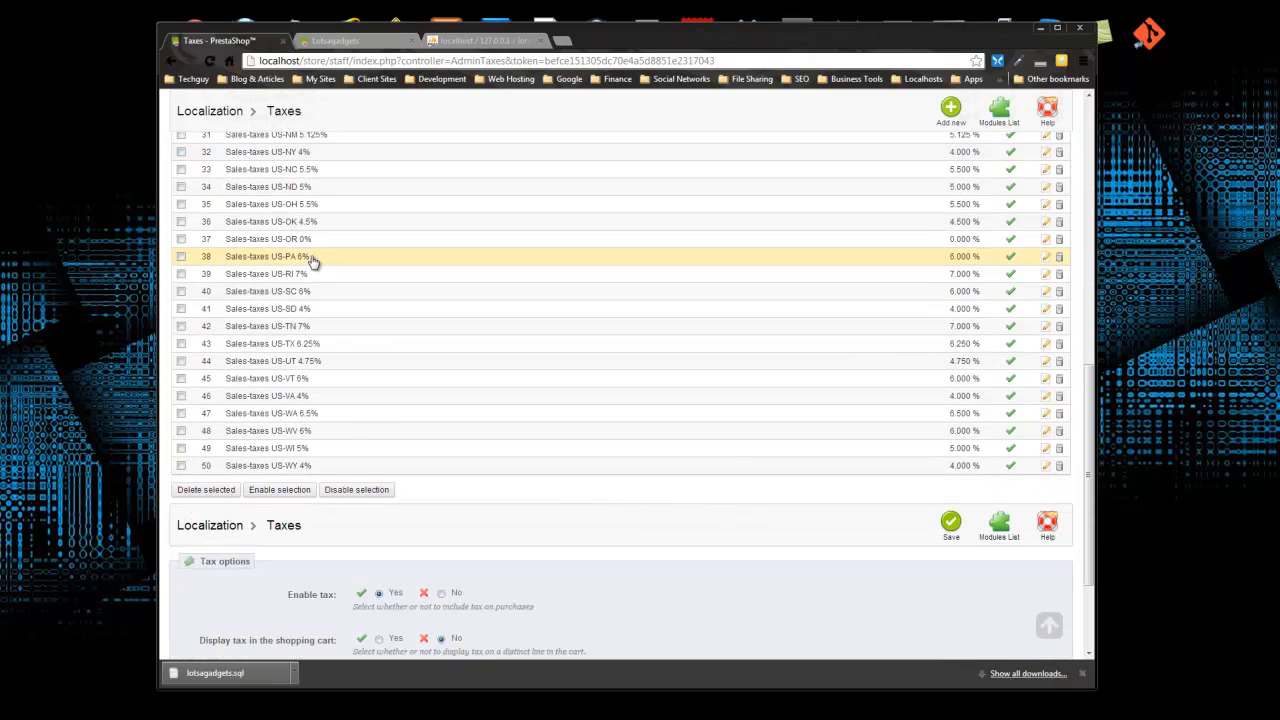
pyautogui.scroll(8, 337, 405)
# Step: View the list of modules and examine the entries from 1-Click Upgrade down to Best-selling products, with their install, configure and disable options
pyautogui.moveTo(514, 149)
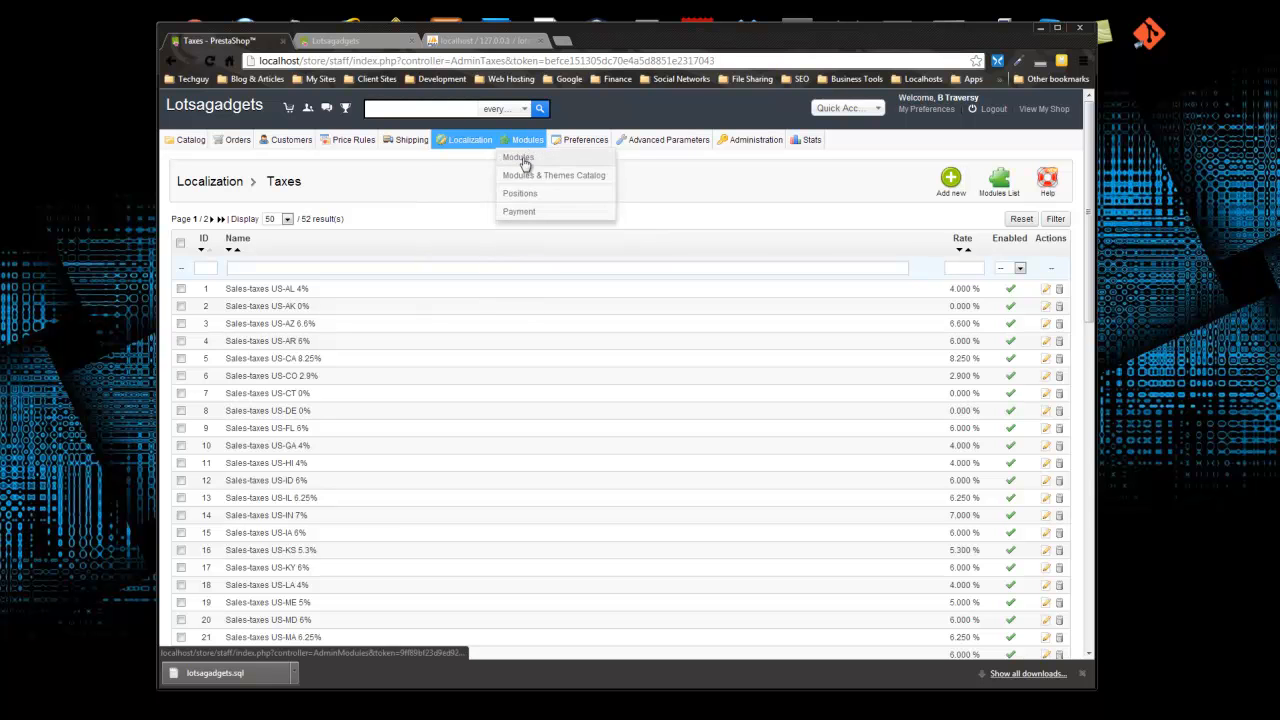
pyautogui.click(522, 158)
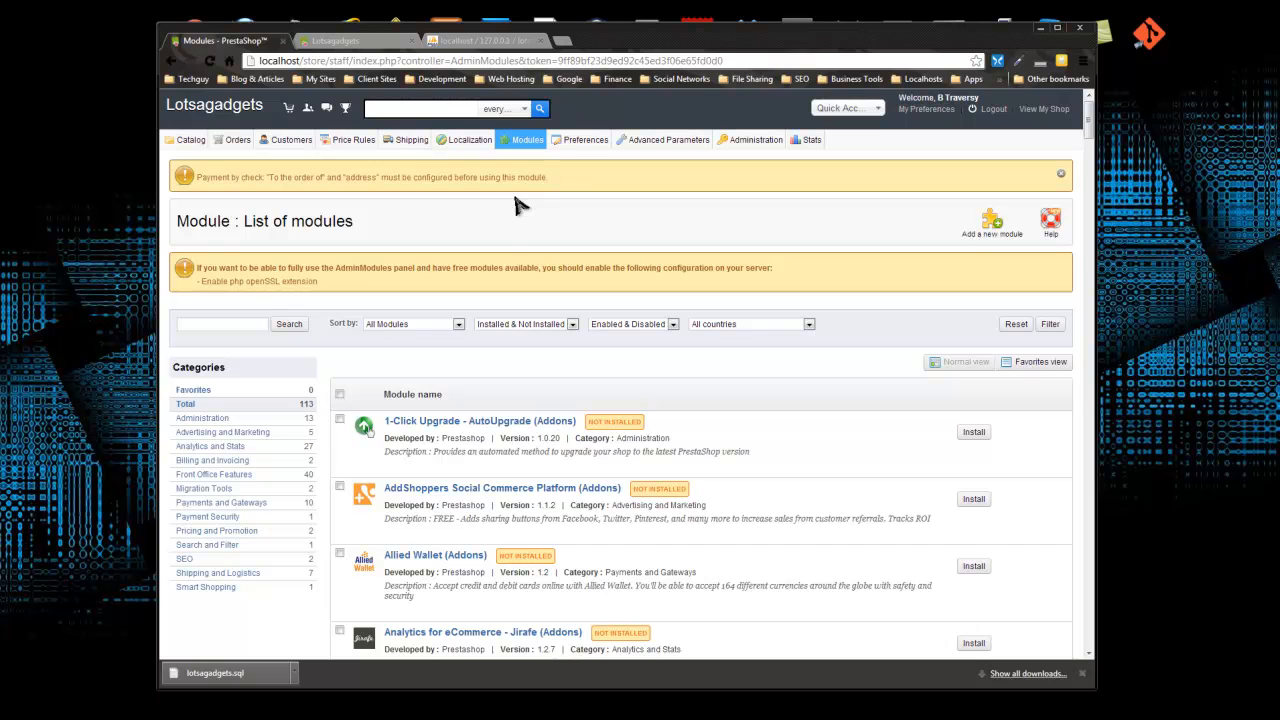
pyautogui.scroll(-2, 394, 251)
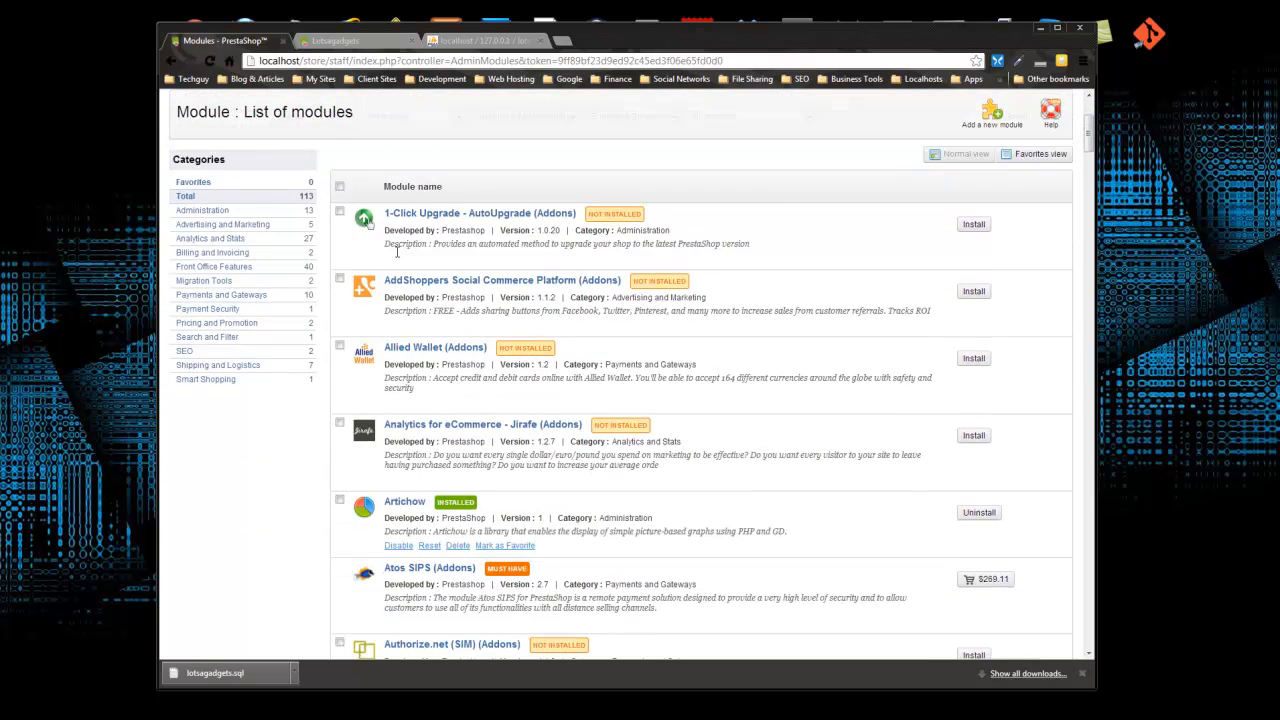
pyautogui.scroll(-2, 400, 260)
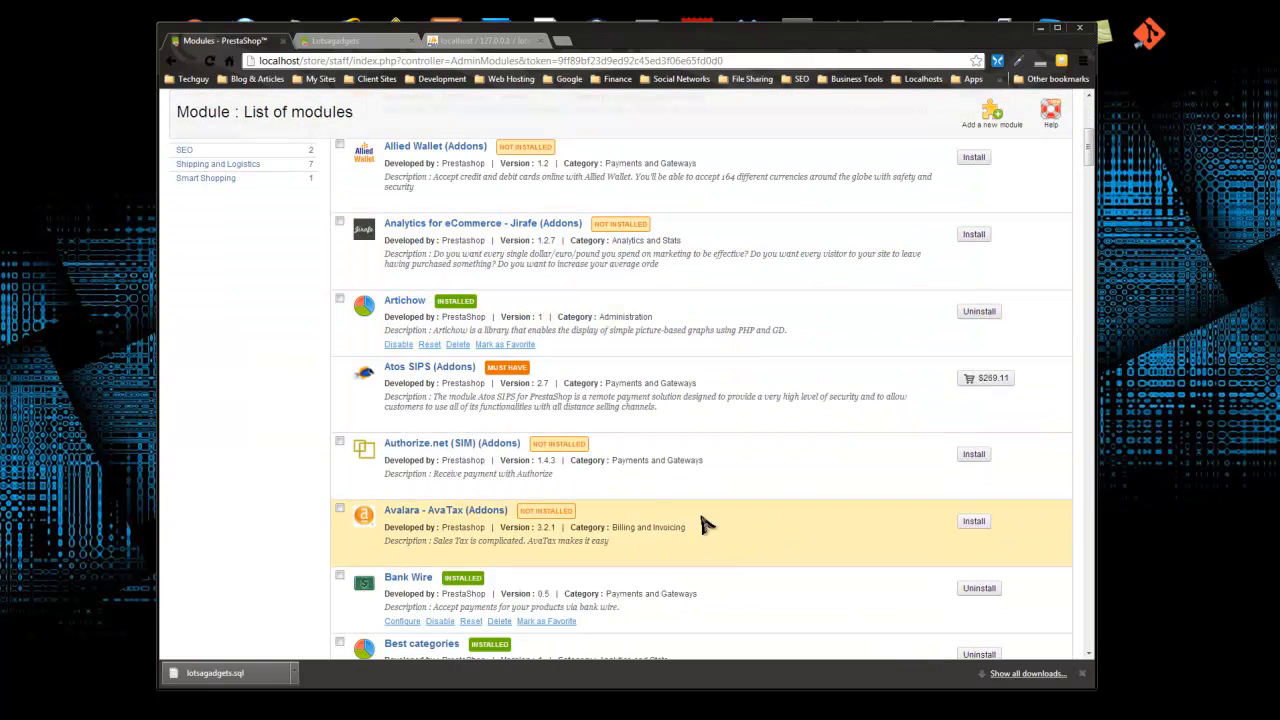
pyautogui.scroll(-4, 810, 396)
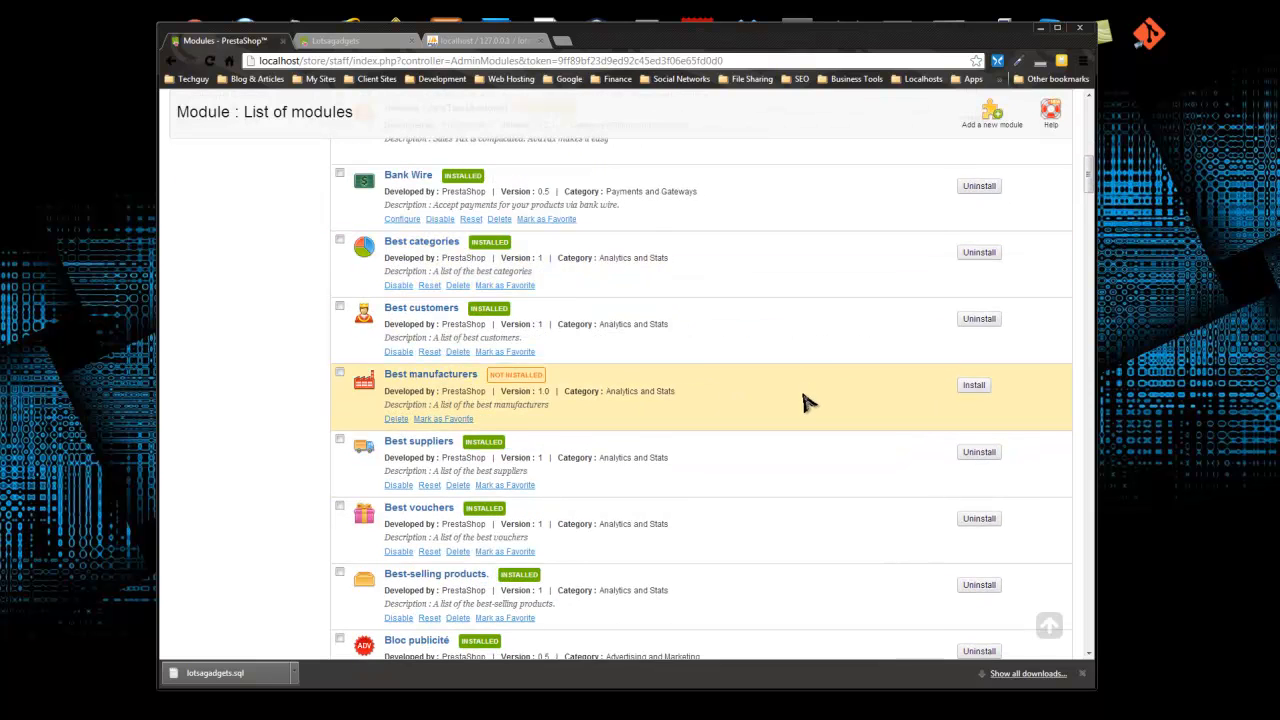
pyautogui.scroll(2, 808, 402)
pyautogui.scroll(-3, 620, 412)
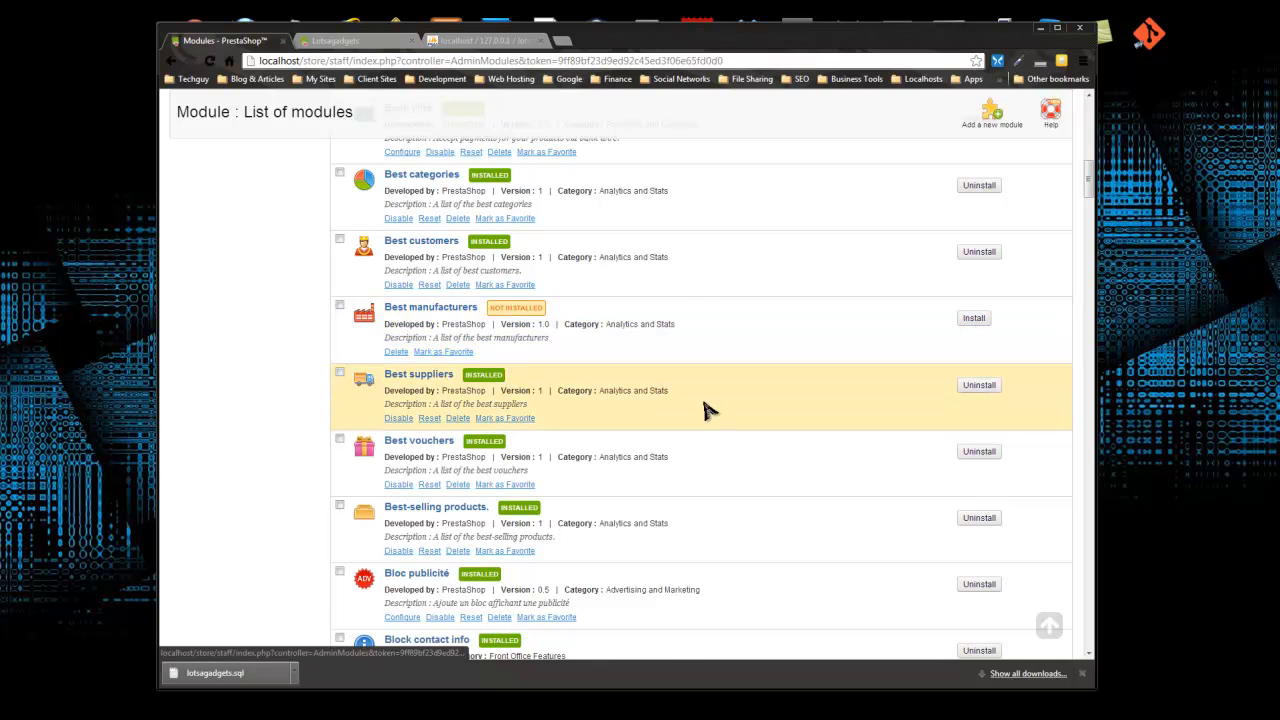
pyautogui.scroll(1, 706, 409)
pyautogui.scroll(2, 706, 409)
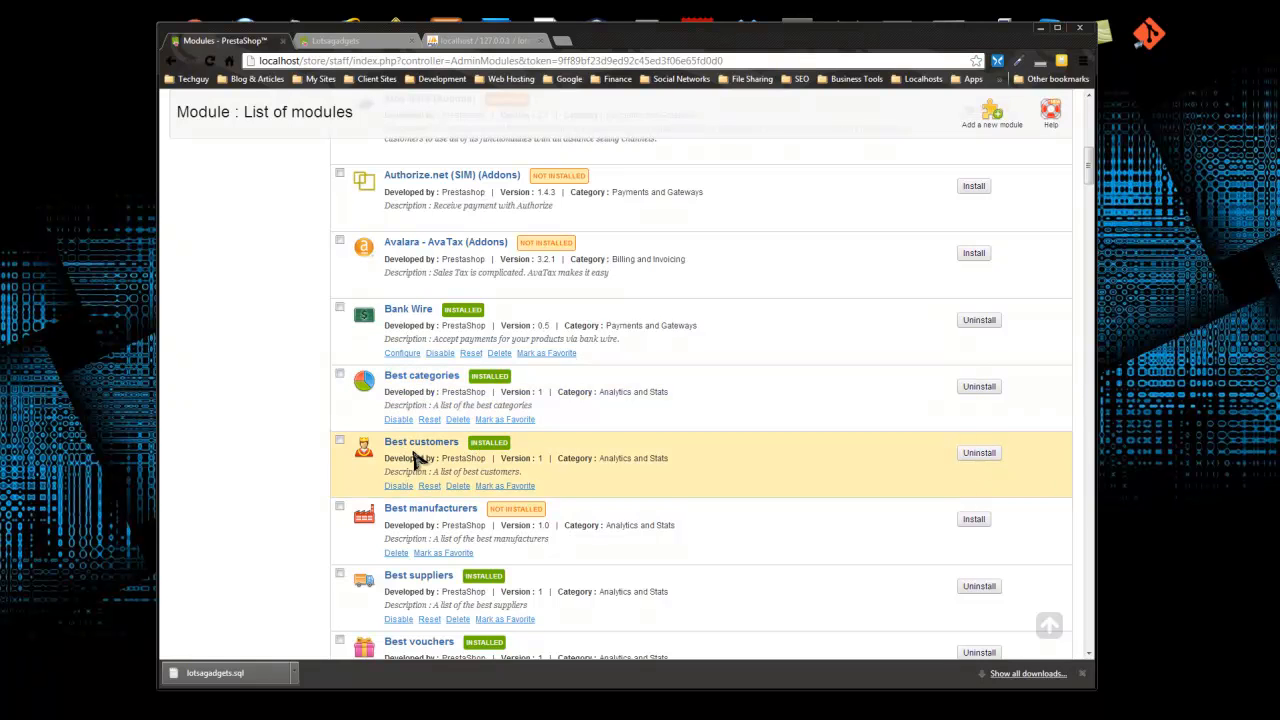
# Step: Examine the further module entries, including Block contact info, CMS Block, Carrier distribution, Cart block and Categories block
pyautogui.scroll(-2, 466, 440)
pyautogui.scroll(-2, 466, 440)
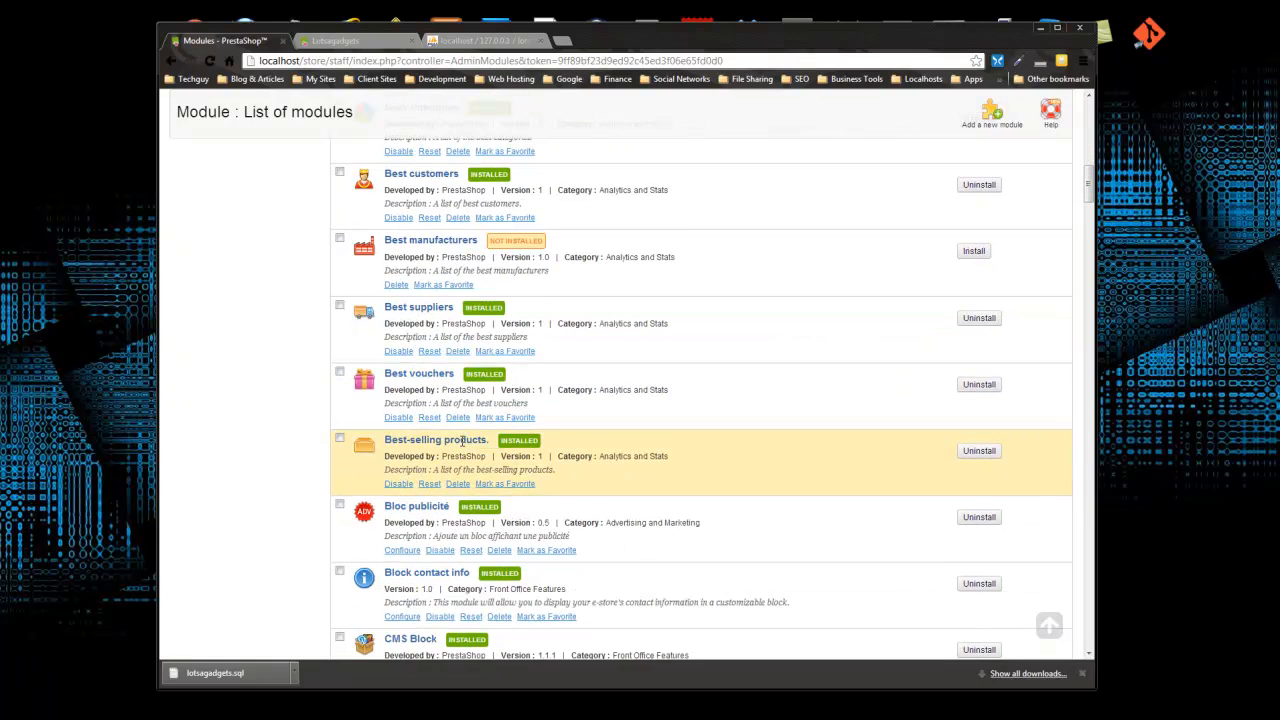
pyautogui.scroll(-1, 416, 455)
pyautogui.scroll(-2, 390, 355)
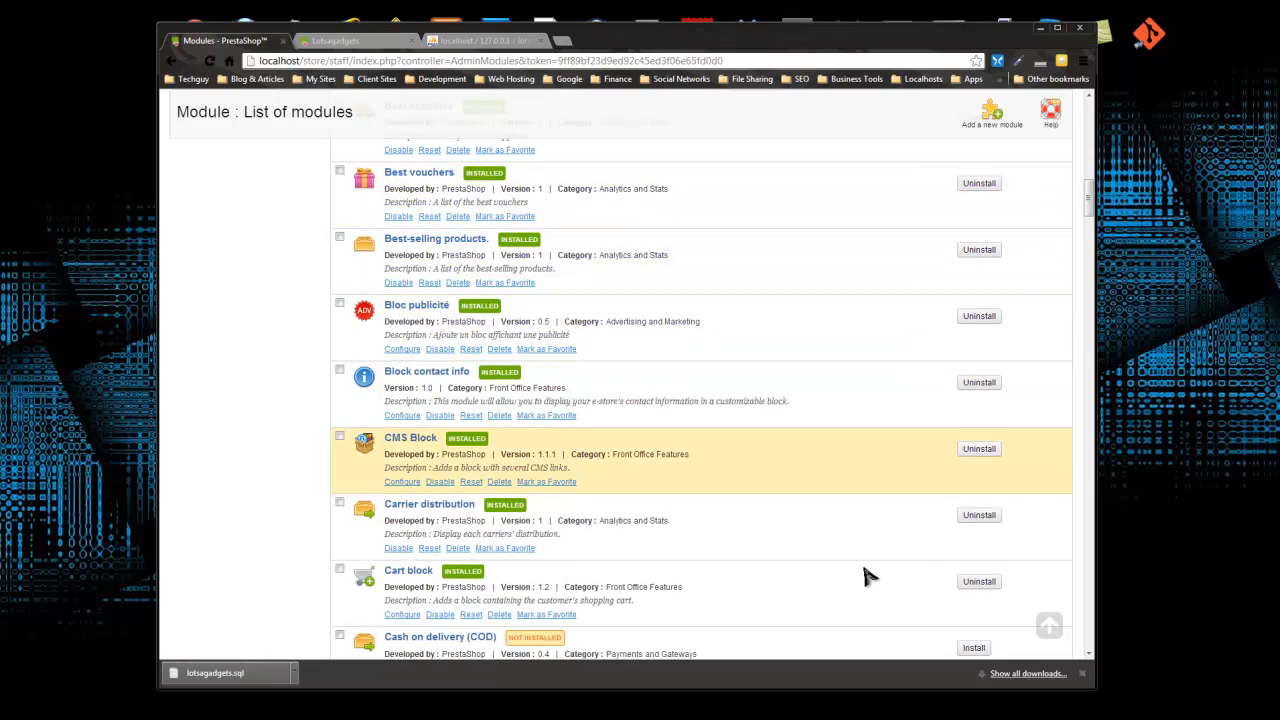
pyautogui.scroll(-1, 837, 600)
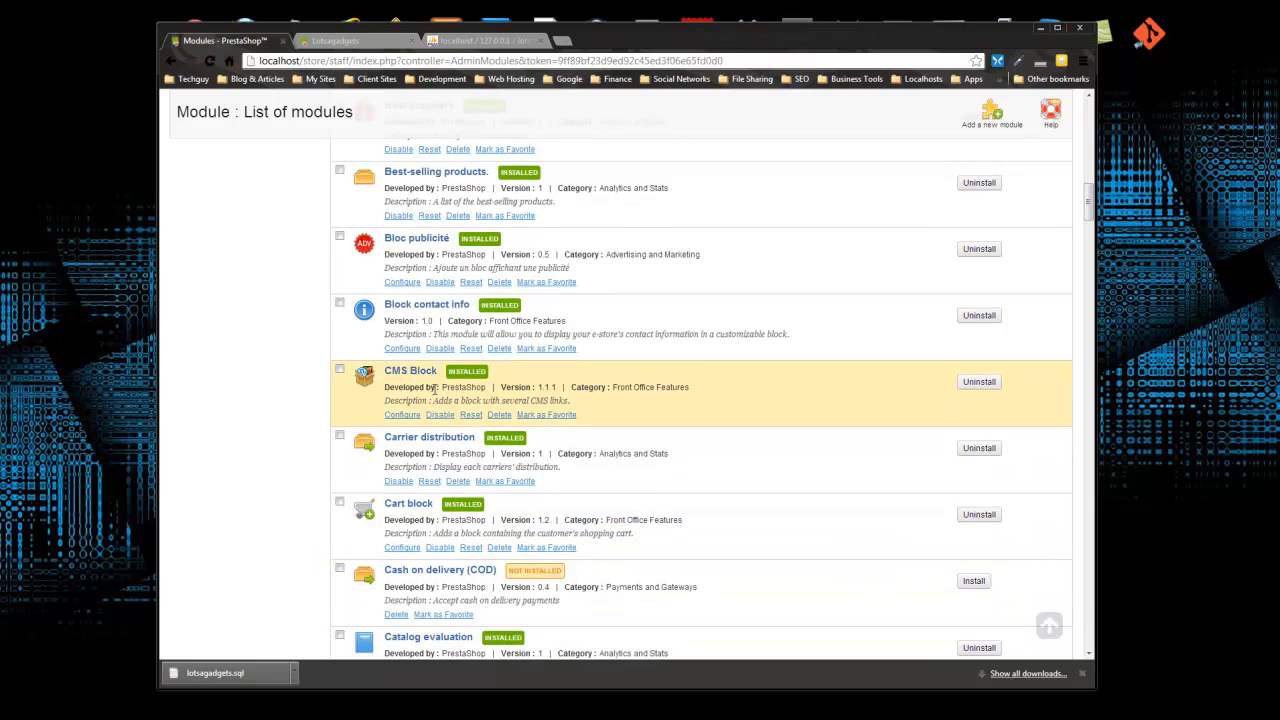
pyautogui.scroll(-1, 441, 388)
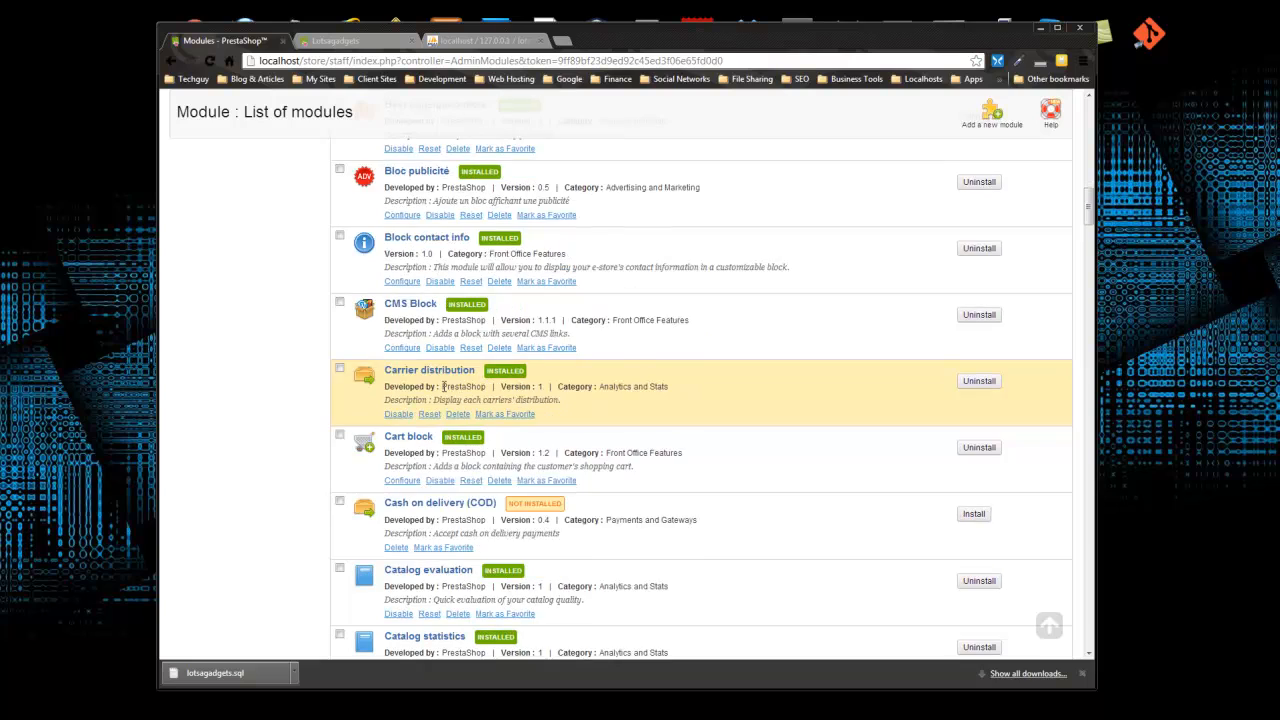
pyautogui.scroll(-6, 458, 388)
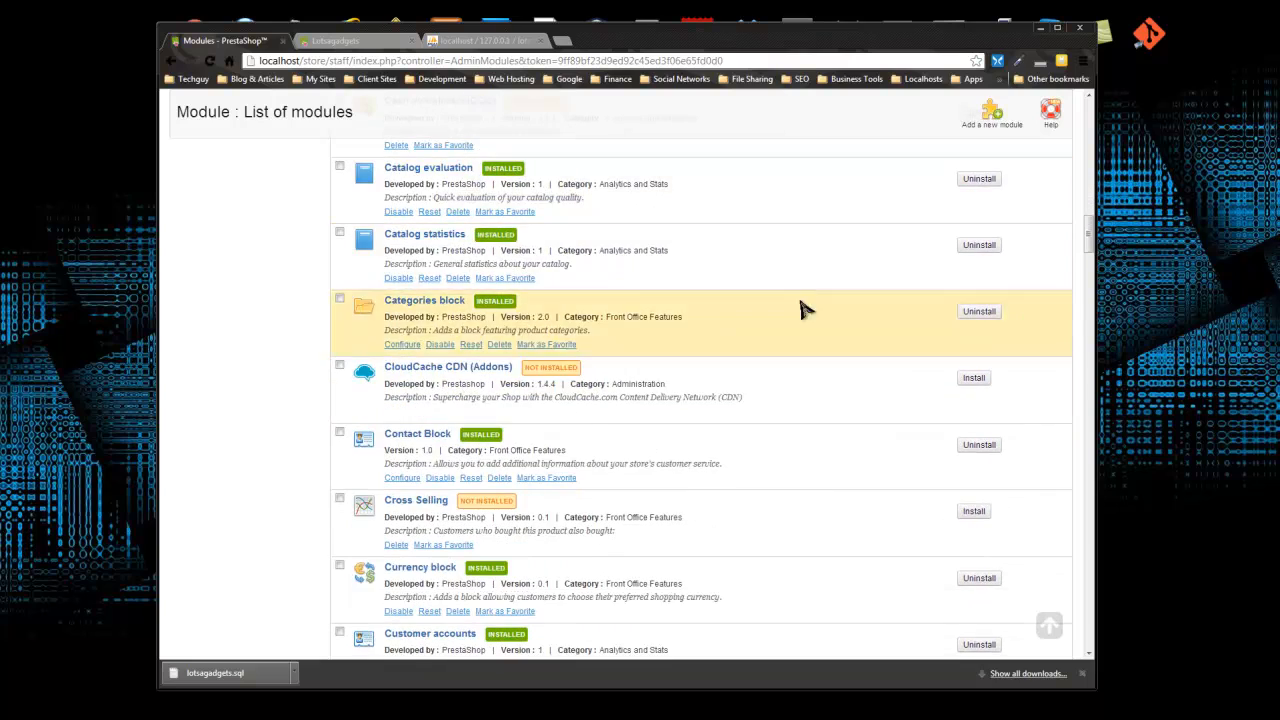
pyautogui.moveTo(1088, 236); pyautogui.dragTo(1081, 92)
# Step: Search the Modules & Themes Catalog for "cms"
pyautogui.moveTo(525, 140)
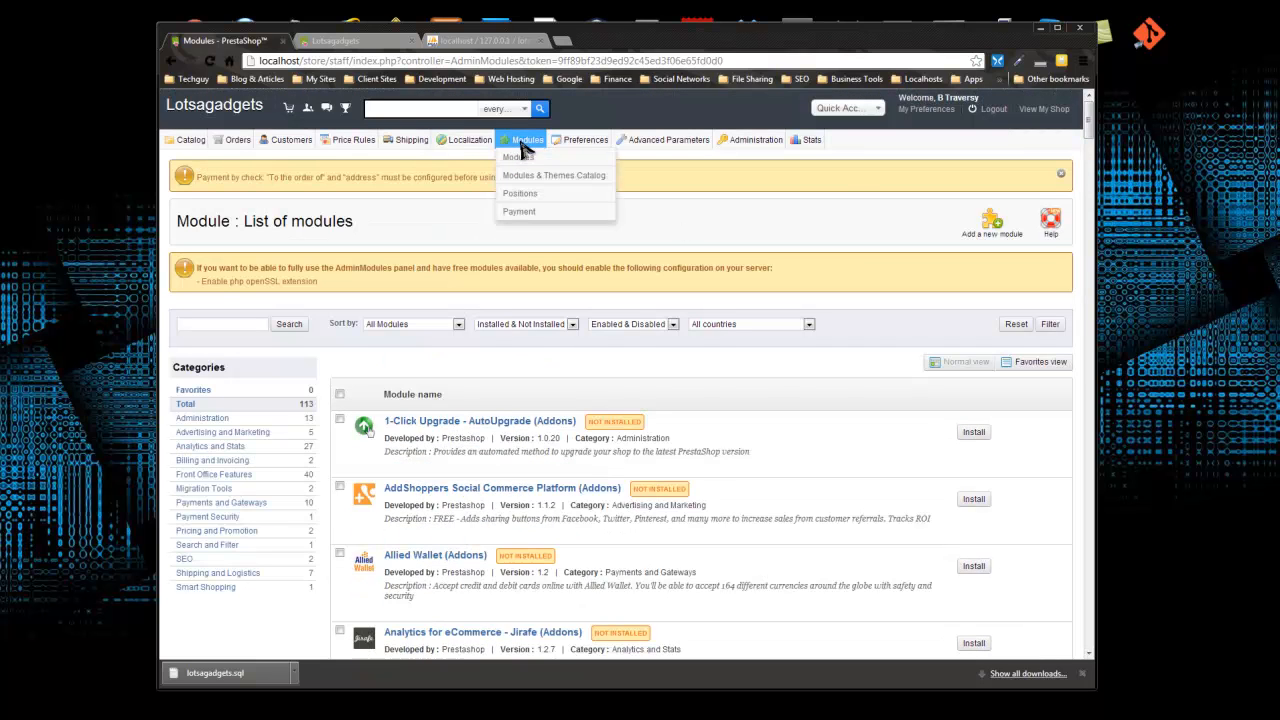
pyautogui.click(576, 183)
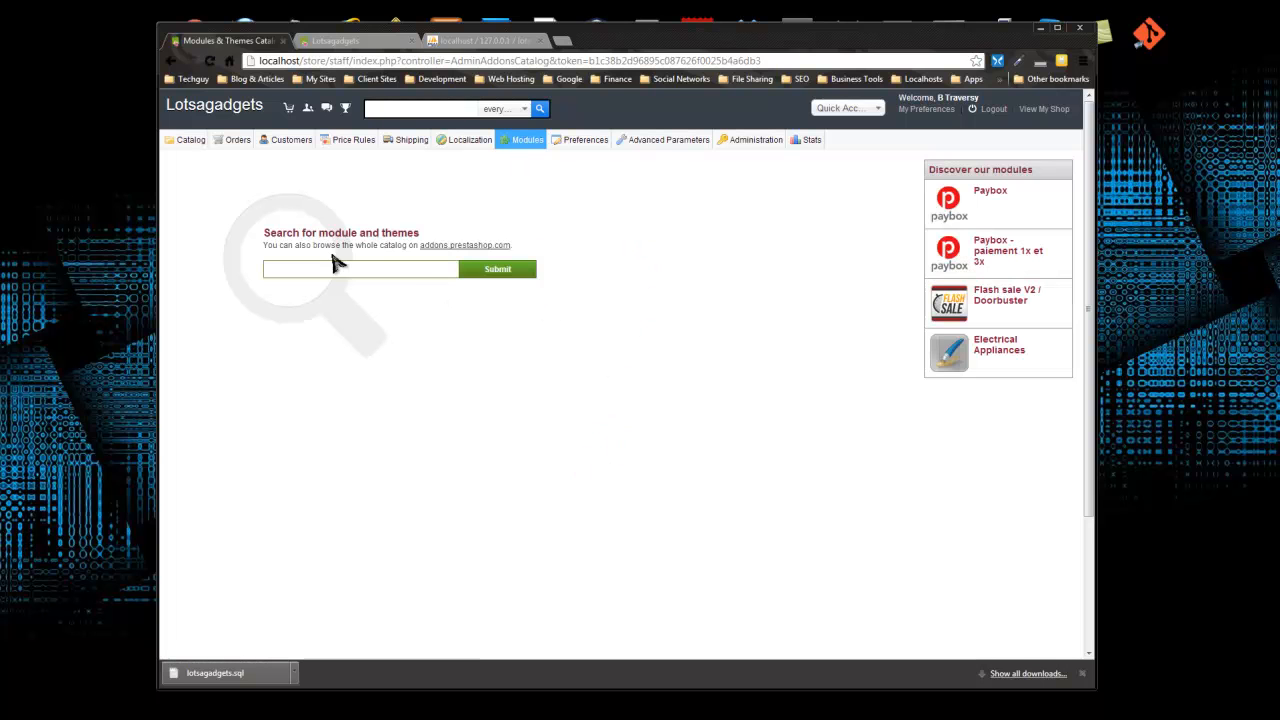
pyautogui.click(313, 275)
pyautogui.click(284, 268)
pyautogui.write('cms')
pyautogui.press('Return')
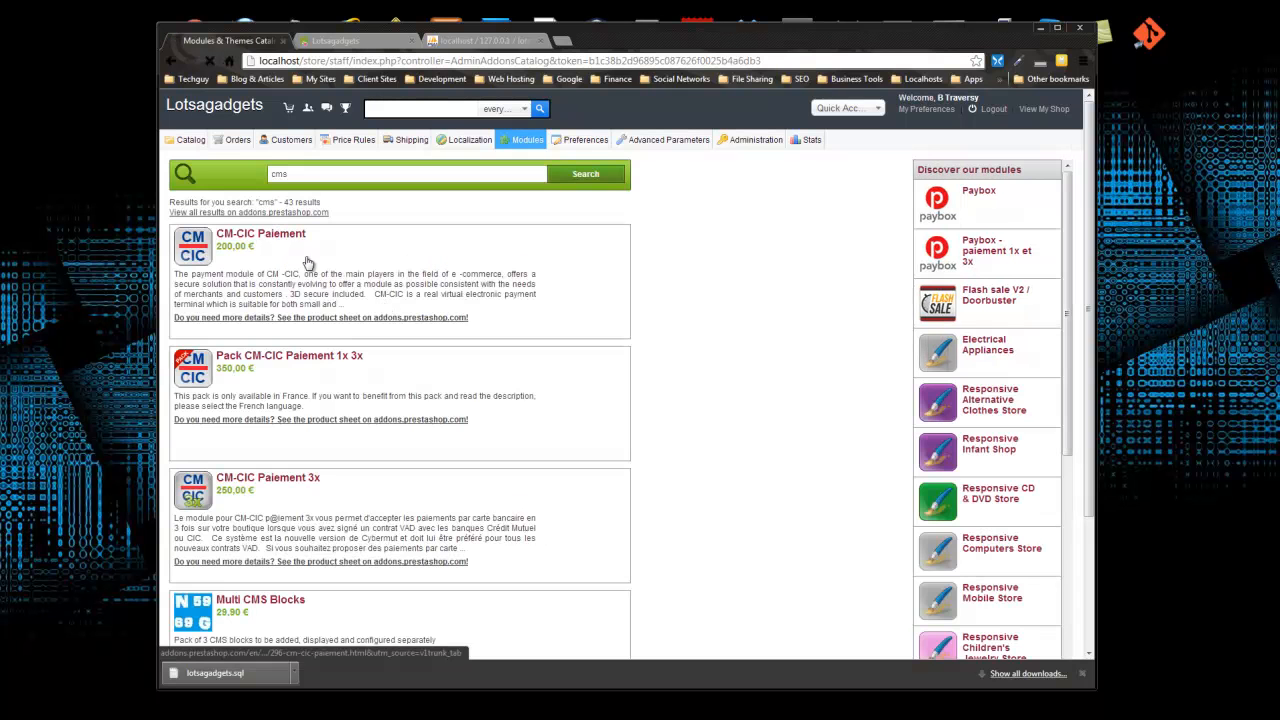
# Step: Examine the add-ons found for "cms" and their prices, from CM-CIC Paiement down to PrestaShop blog
pyautogui.scroll(-4, 277, 291)
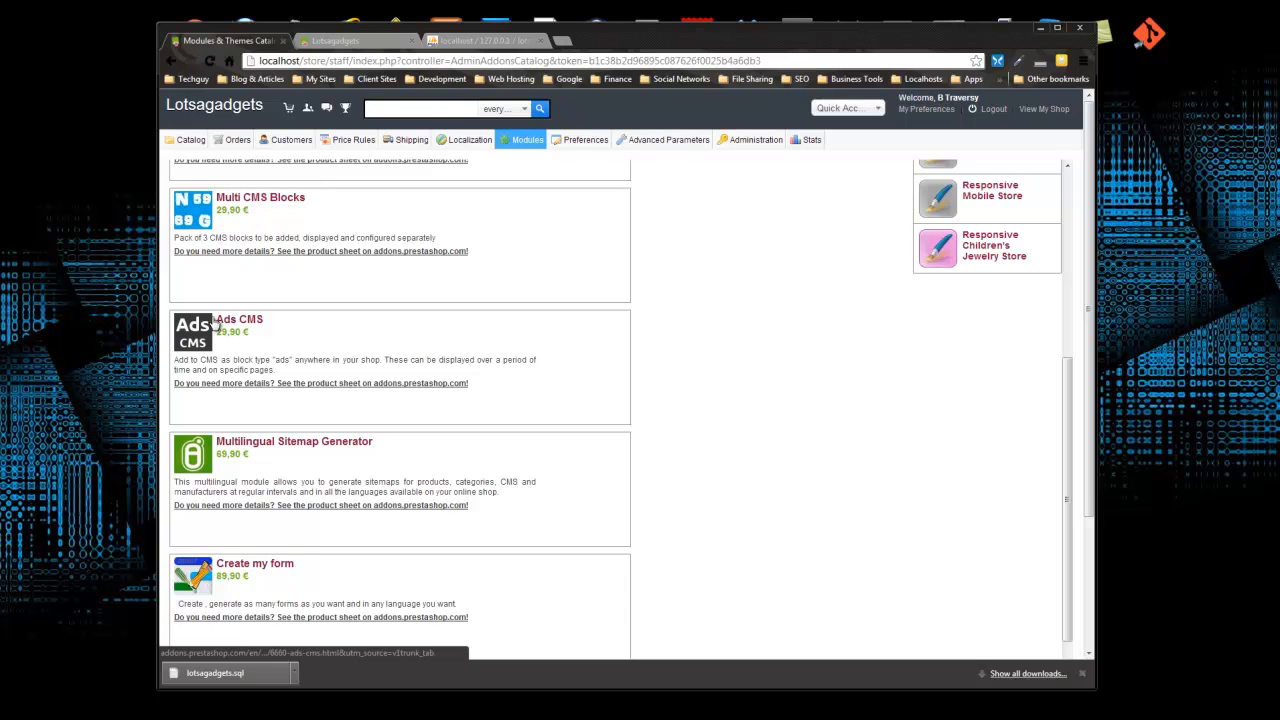
pyautogui.scroll(-5, 250, 345)
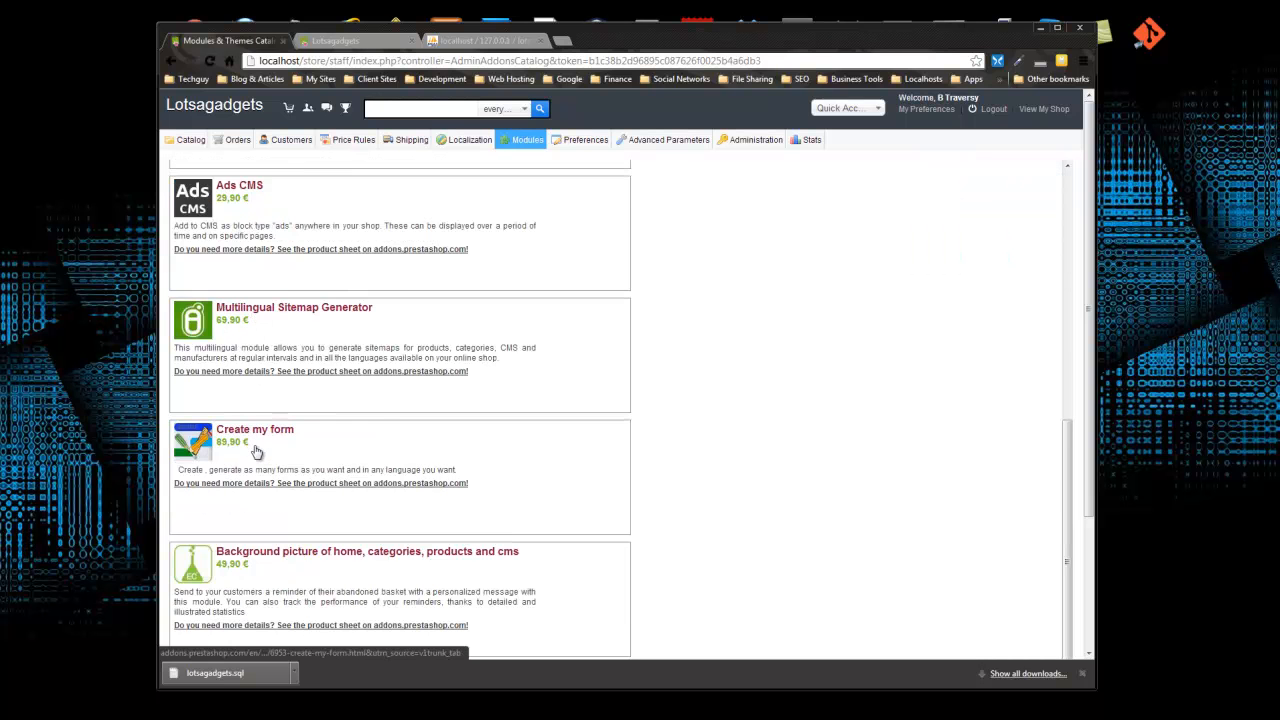
pyautogui.scroll(5, 264, 445)
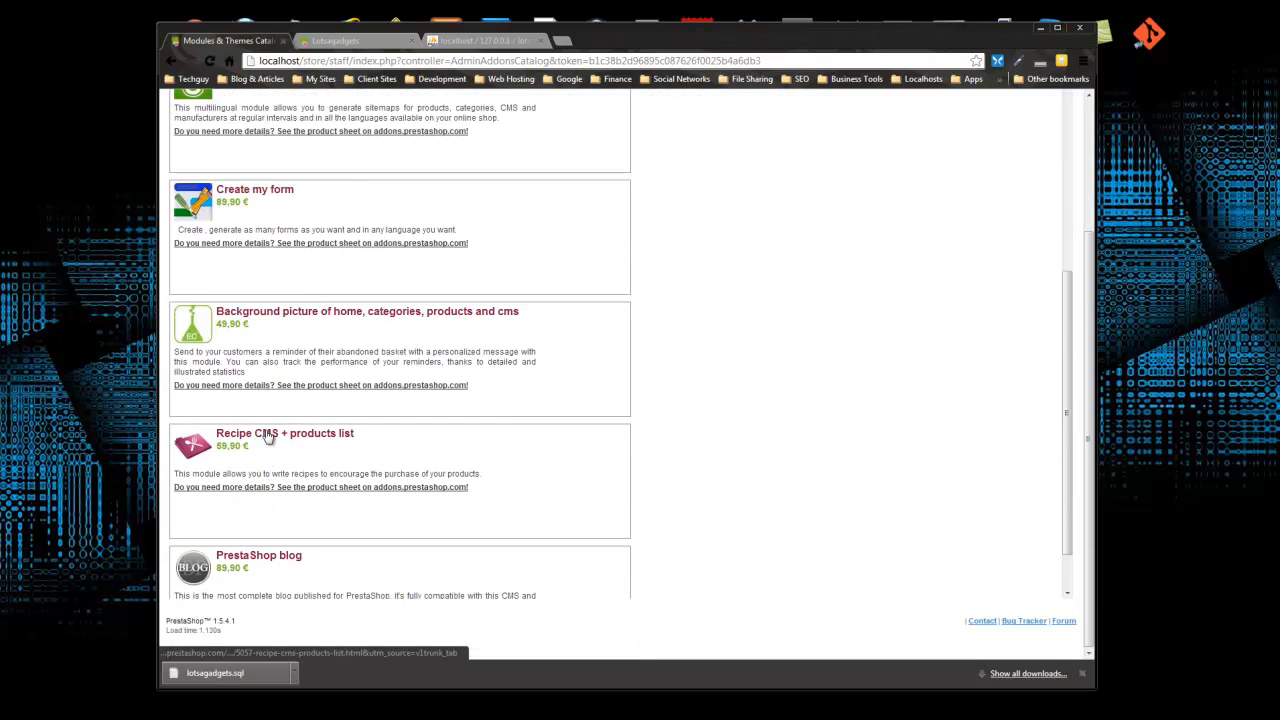
pyautogui.scroll(-1, 228, 477)
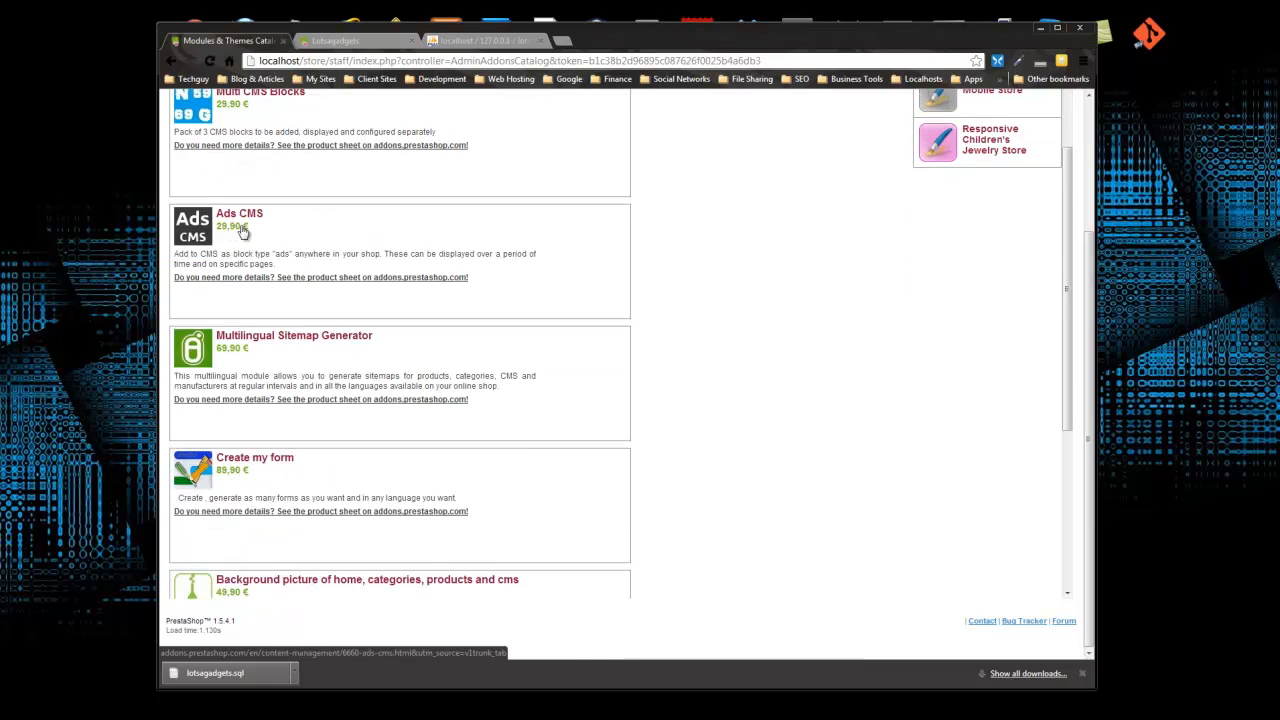
pyautogui.scroll(2, 274, 358)
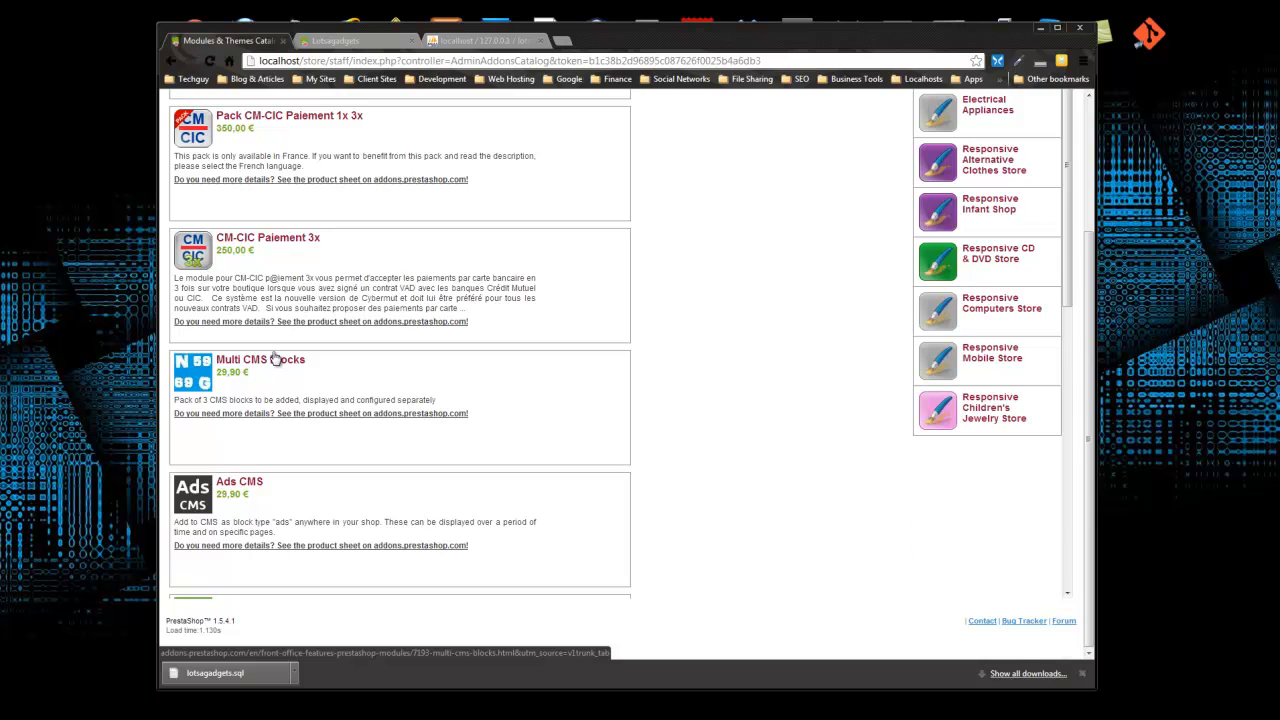
pyautogui.scroll(2, 275, 358)
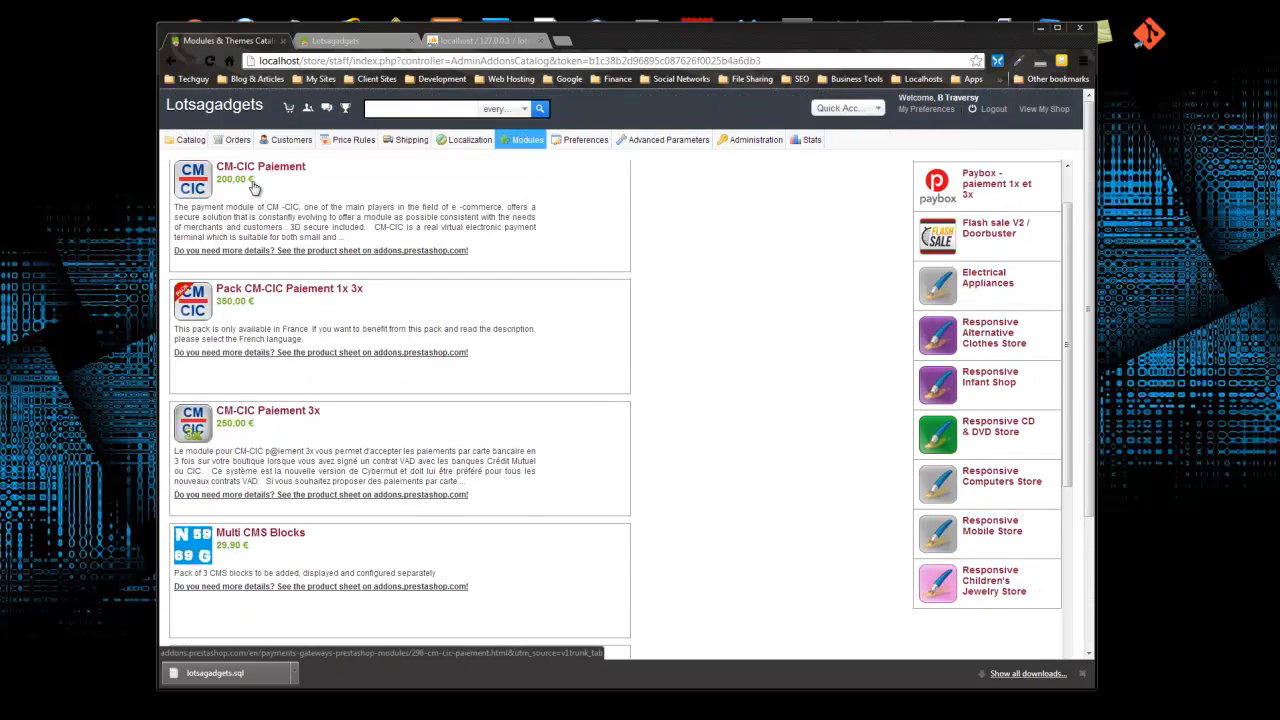
pyautogui.scroll(1, 275, 358)
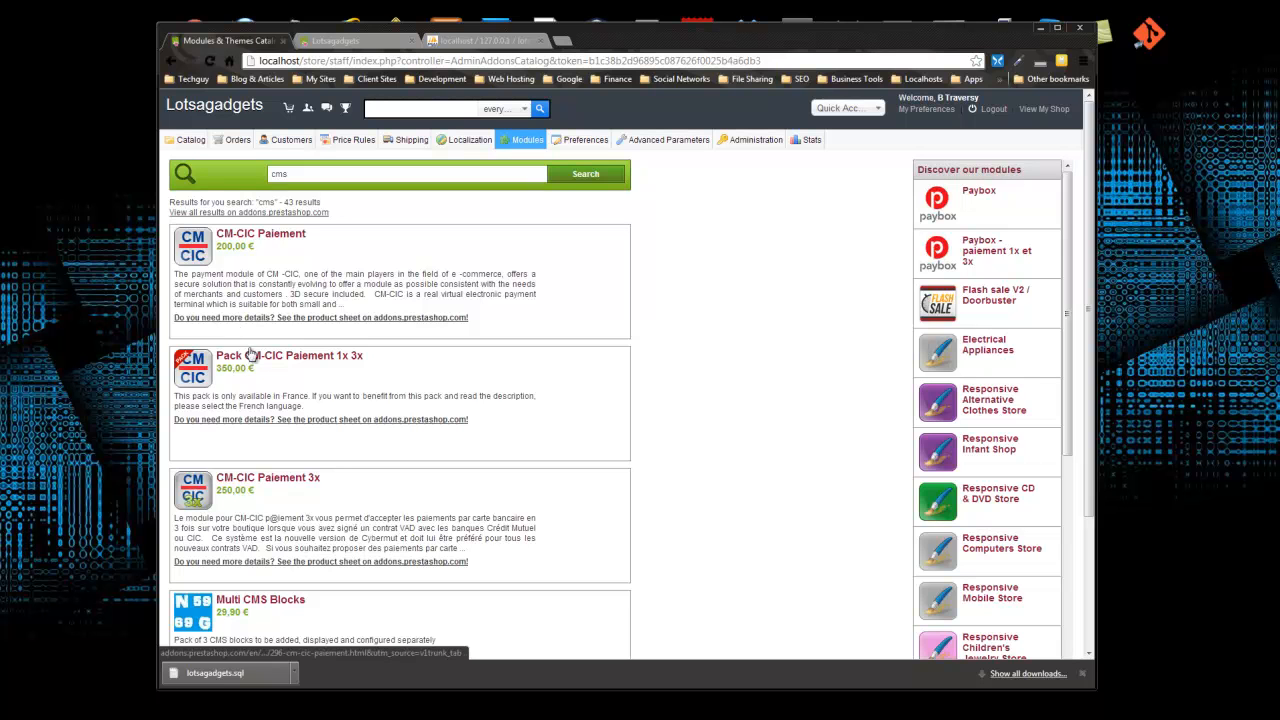
# Step: Review the Multi CMS Blocks and Ads CMS offers in the catalog, and view the storefront home page in its own browser tab
pyautogui.scroll(-2, 230, 385)
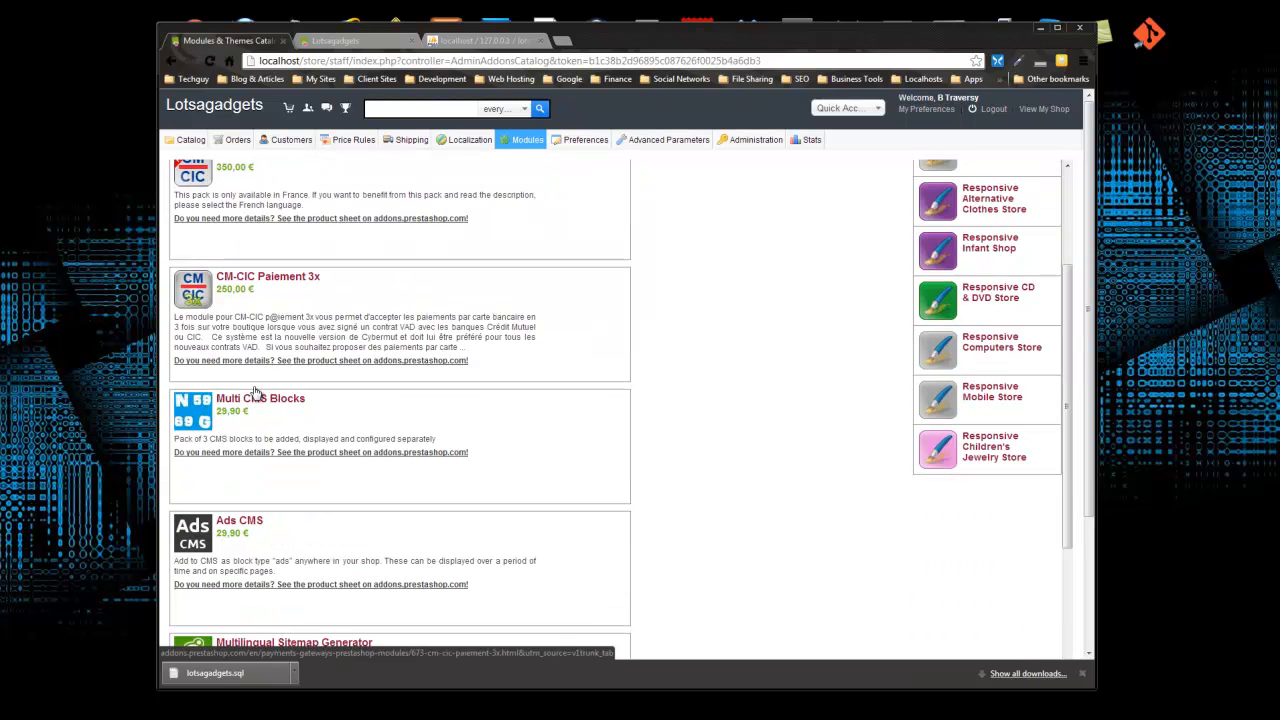
pyautogui.scroll(-1, 442, 317)
pyautogui.scroll(3, 442, 317)
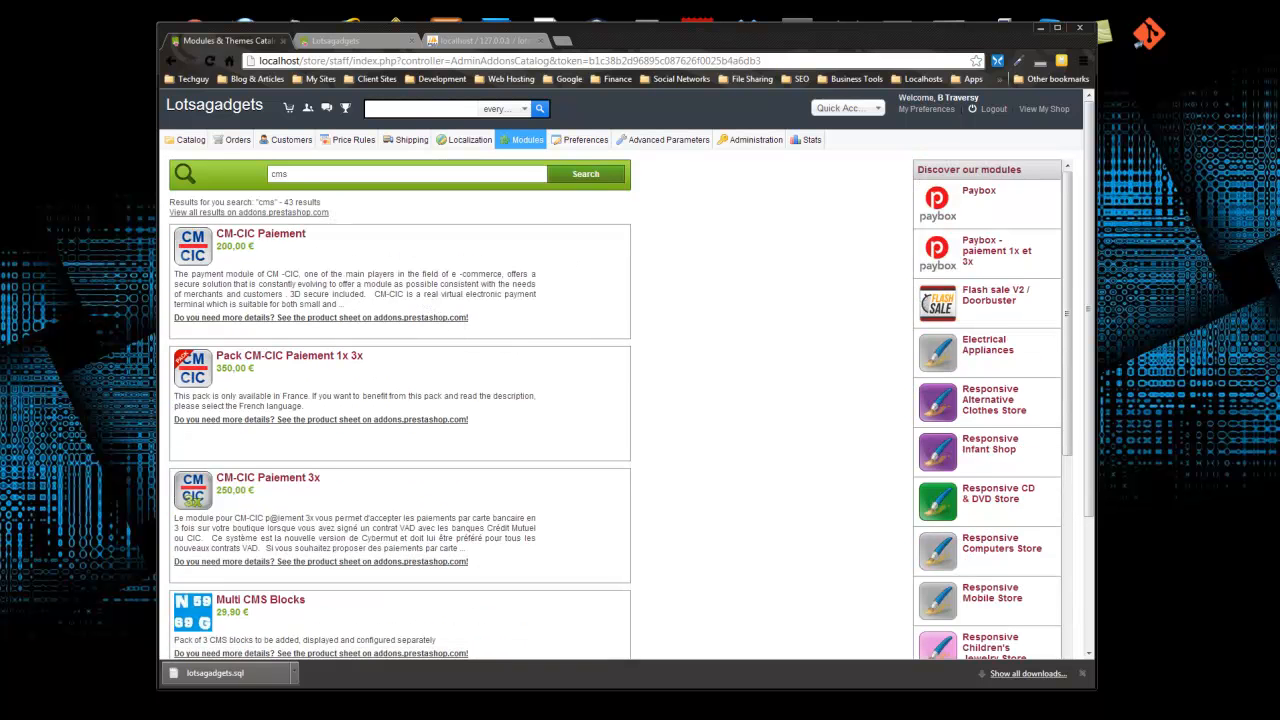
pyautogui.scroll(-3, 560, 408)
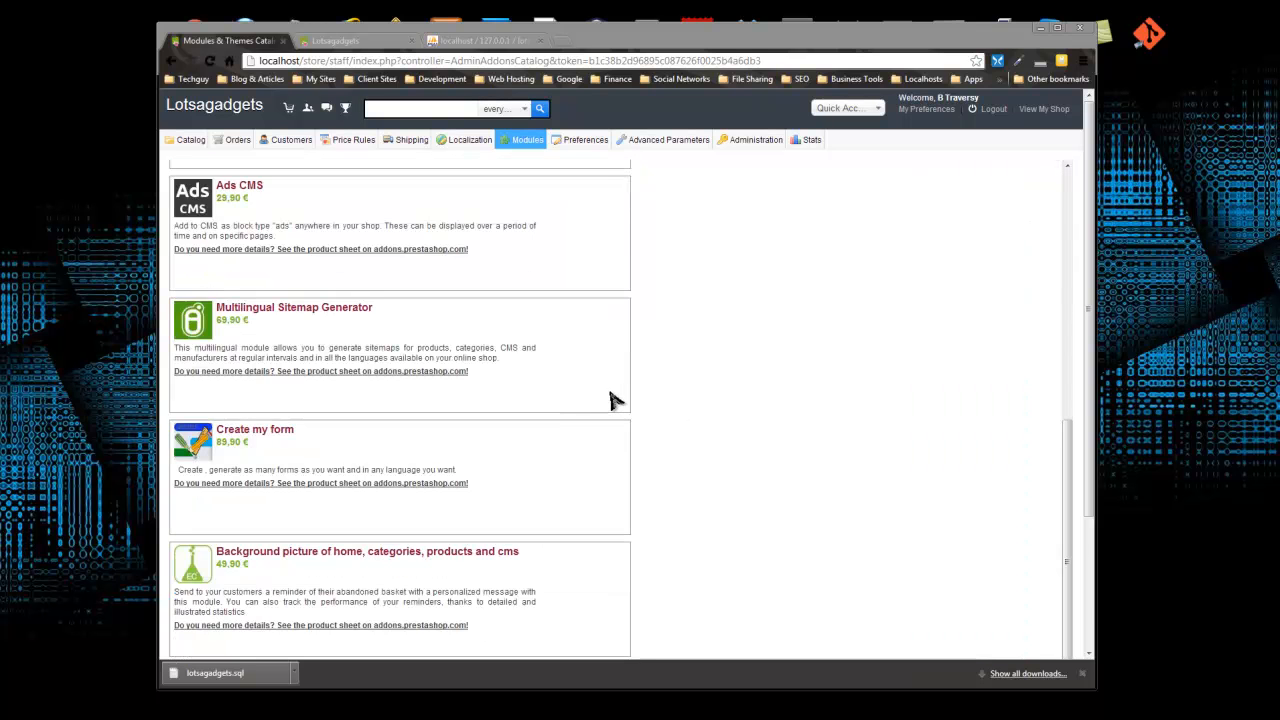
pyautogui.scroll(5, 737, 360)
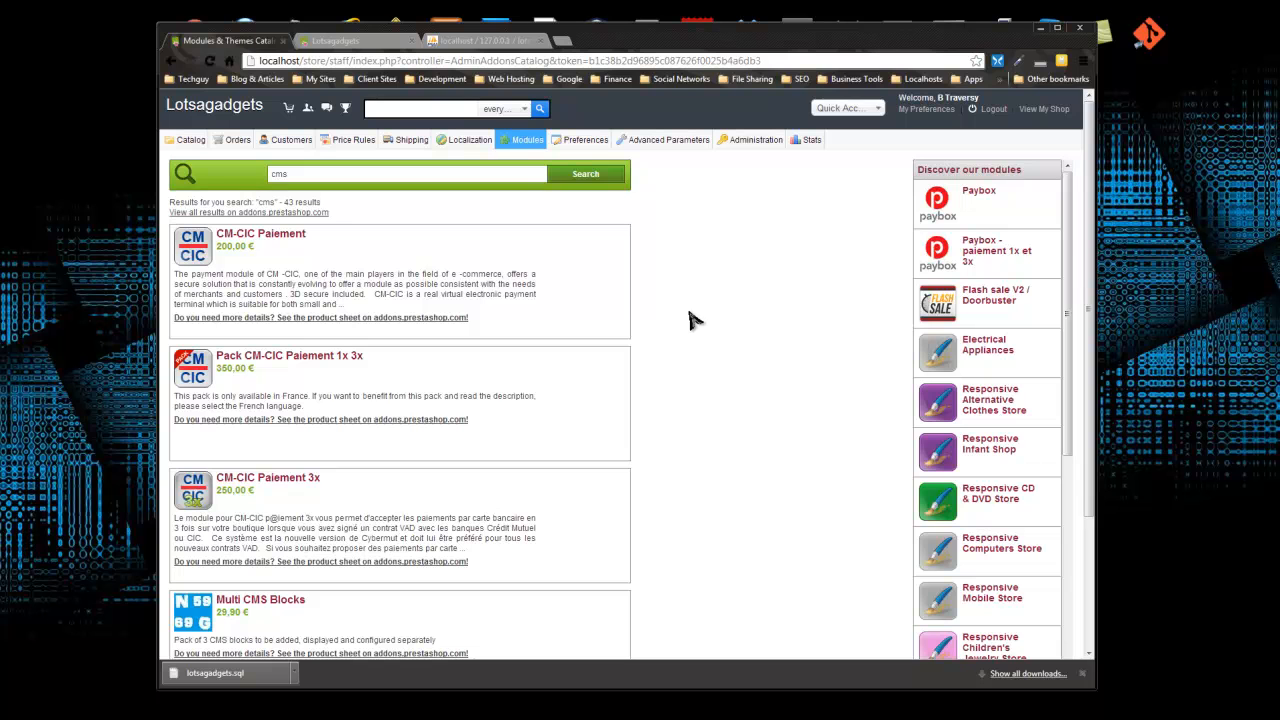
pyautogui.click(338, 41)
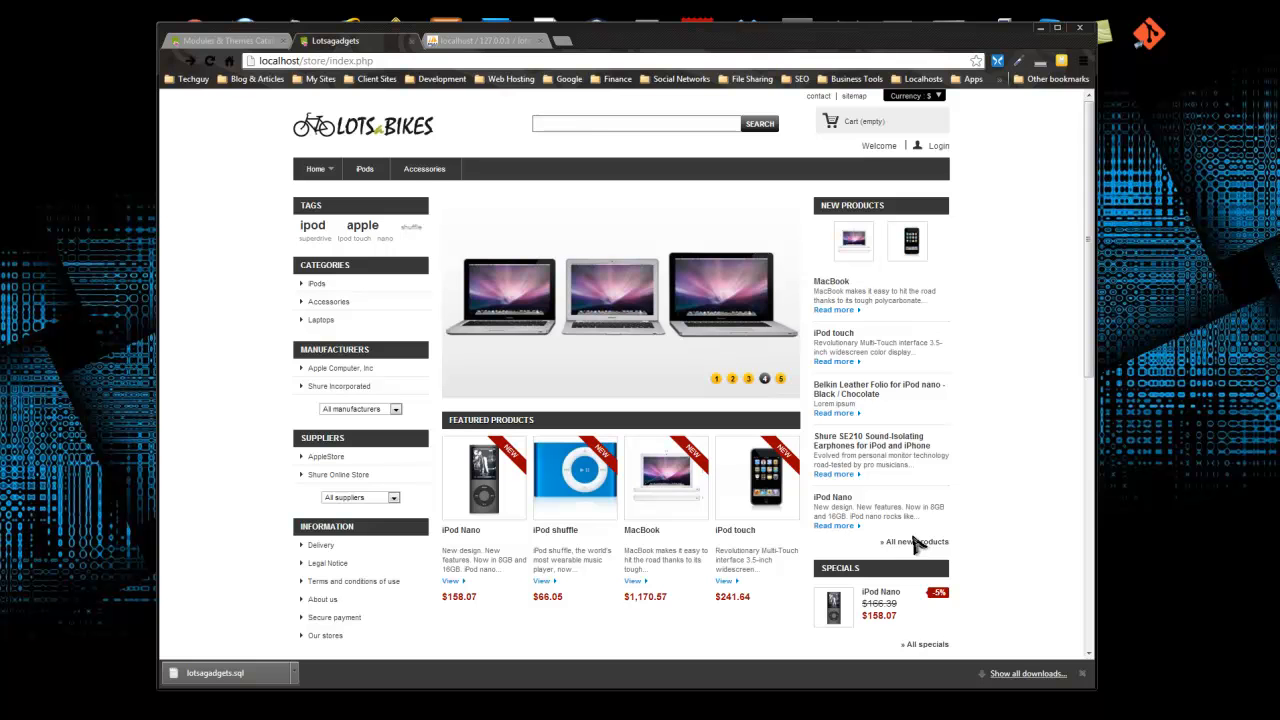
pyautogui.click(276, 42)
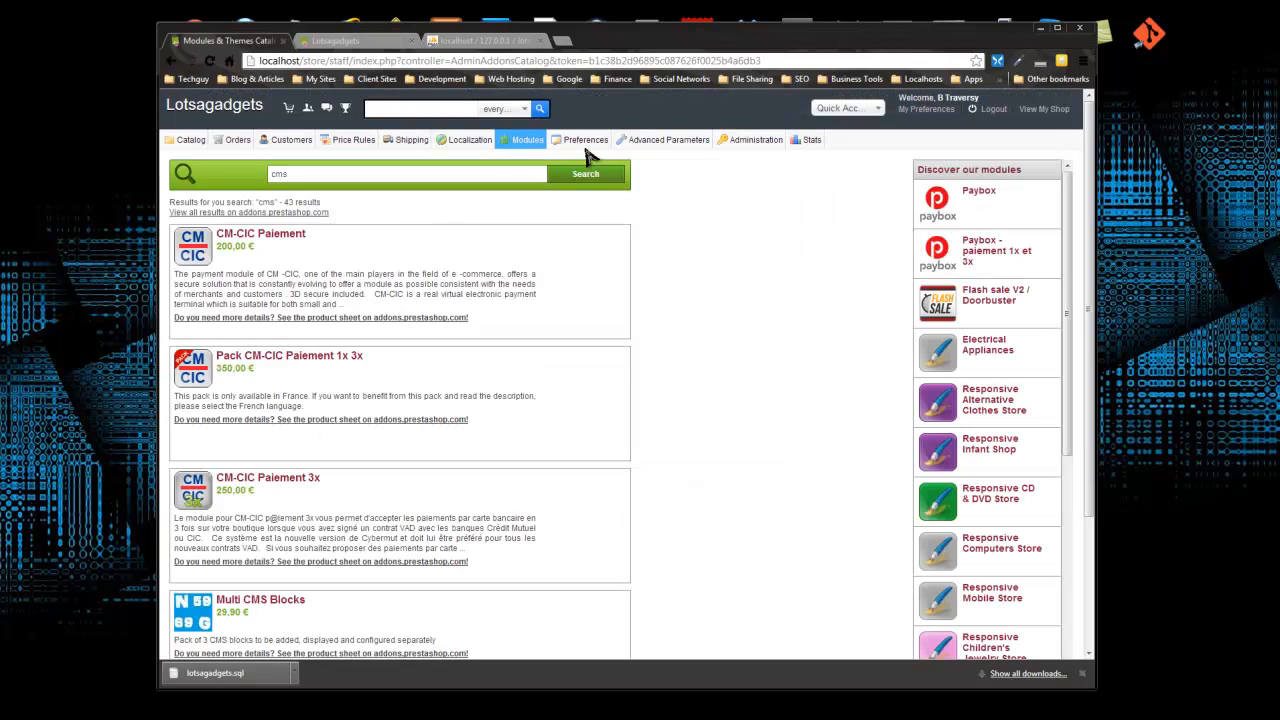
# Step: View the Themes preferences and examine the theme selection, logo, favicon, store icon, mobile theme and mail color settings
pyautogui.moveTo(580, 145)
pyautogui.click(578, 232)
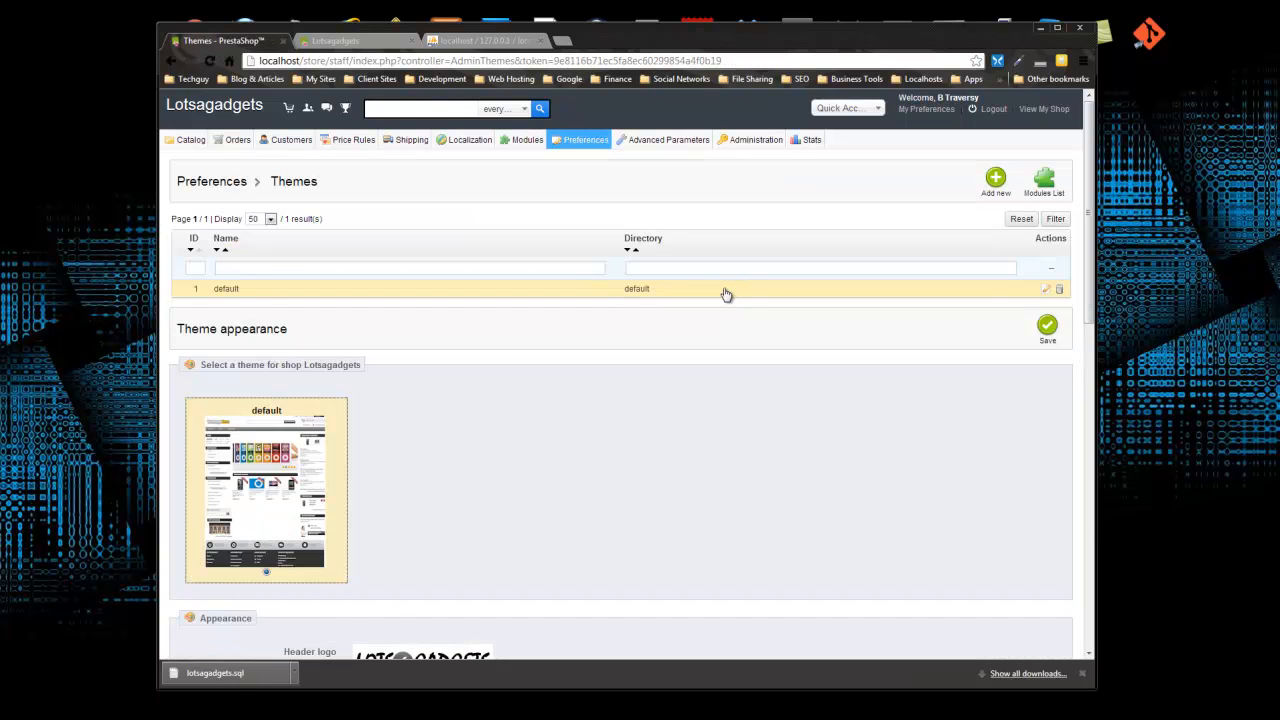
pyautogui.scroll(-2, 570, 365)
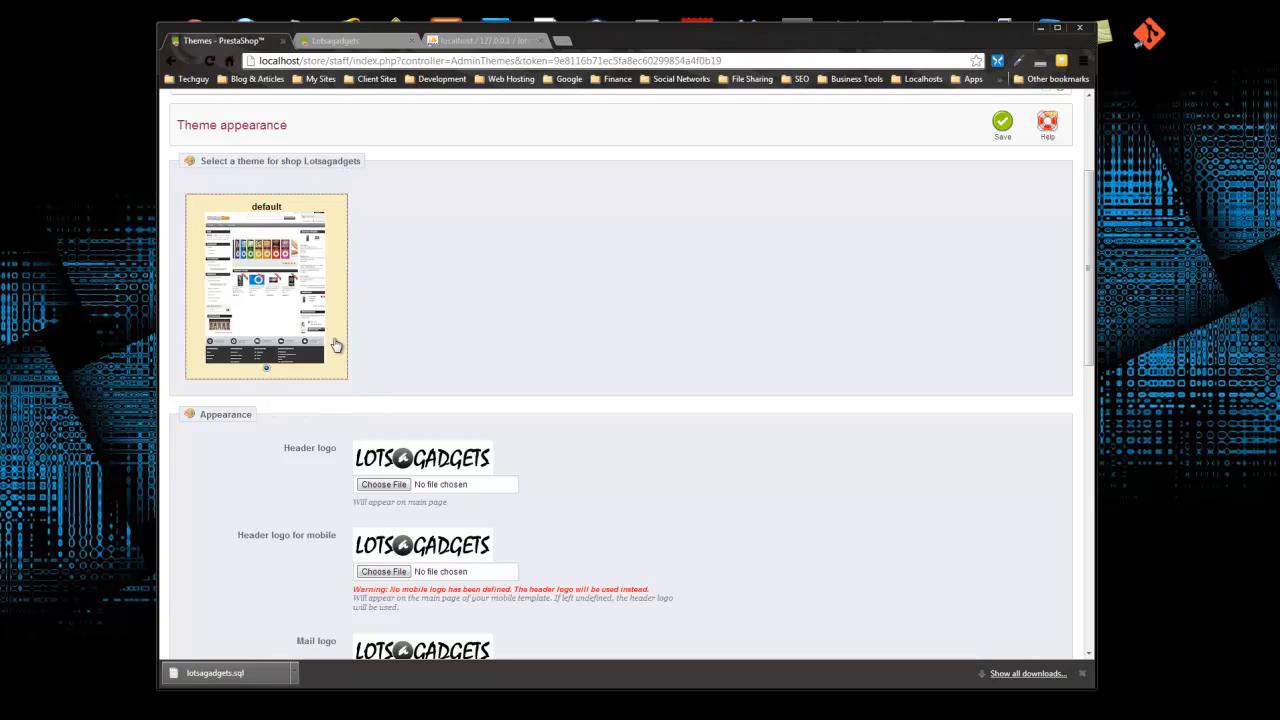
pyautogui.scroll(-3, 376, 404)
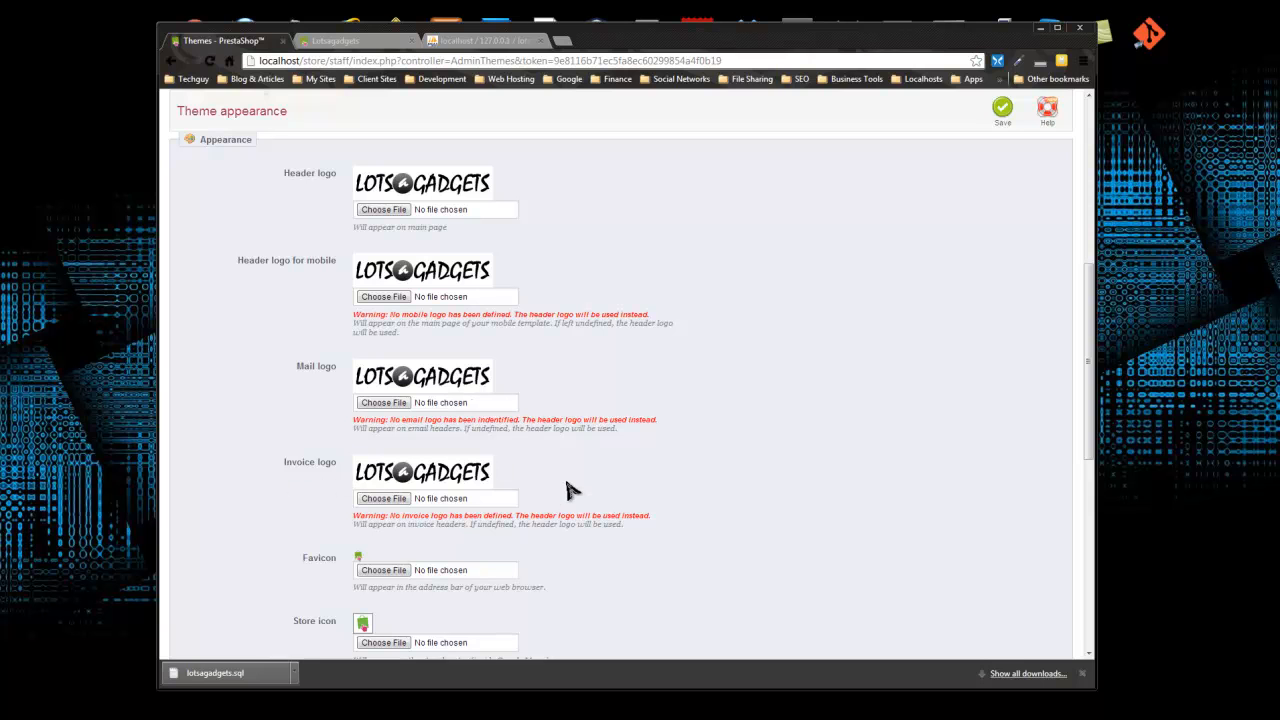
pyautogui.scroll(-3, 555, 490)
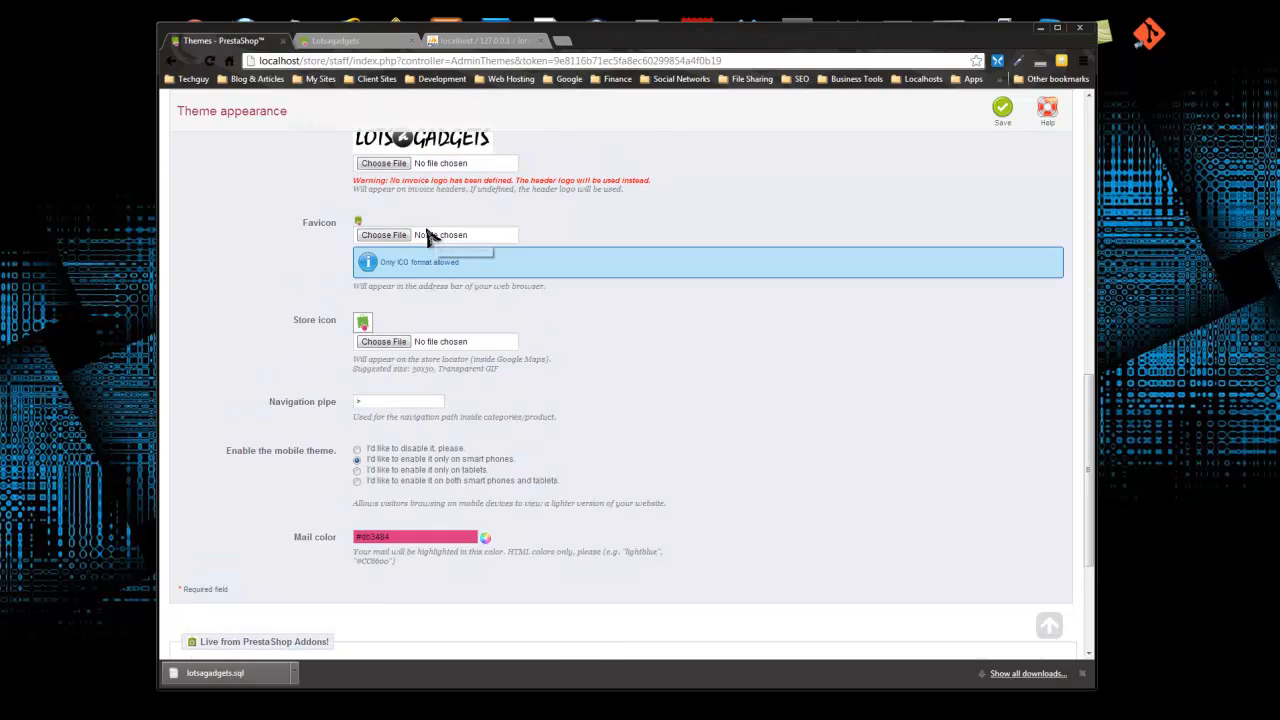
pyautogui.scroll(7, 684, 372)
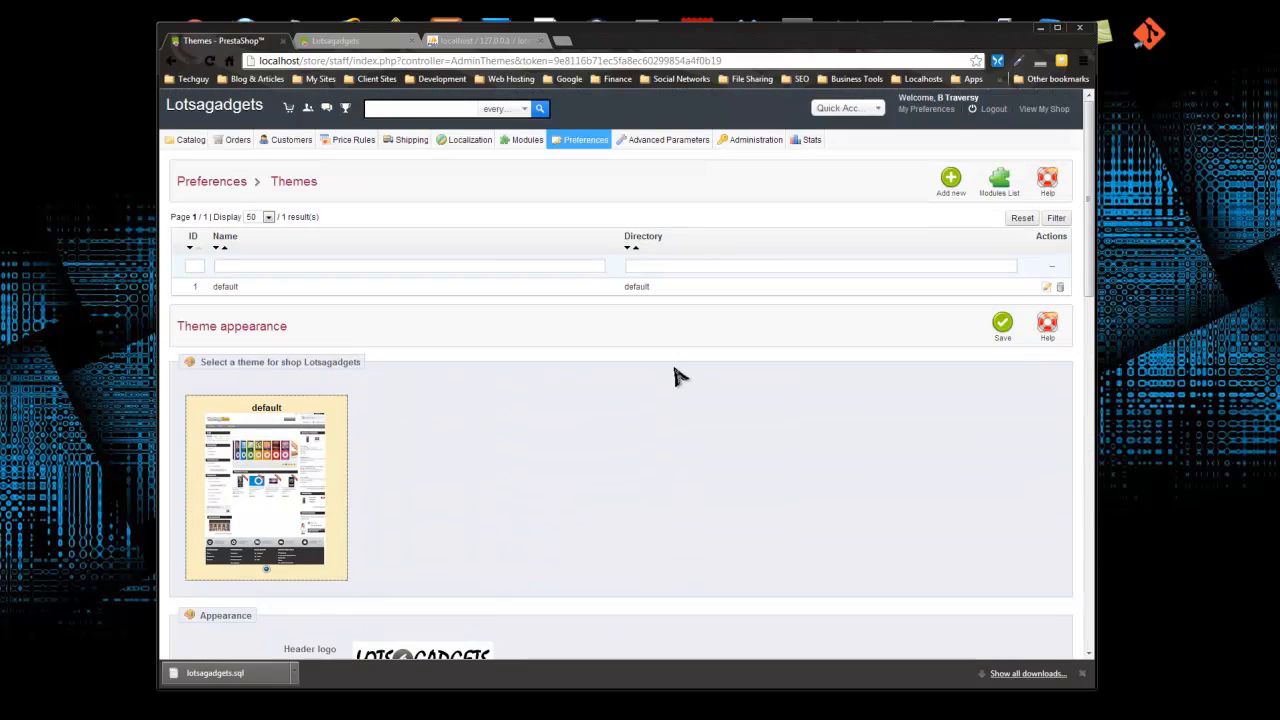
# Step: Open a blank new-theme form and examine its name, directory and copy-missing-files fields
pyautogui.scroll(-4, 676, 374)
pyautogui.scroll(4, 614, 450)
pyautogui.click(952, 184)
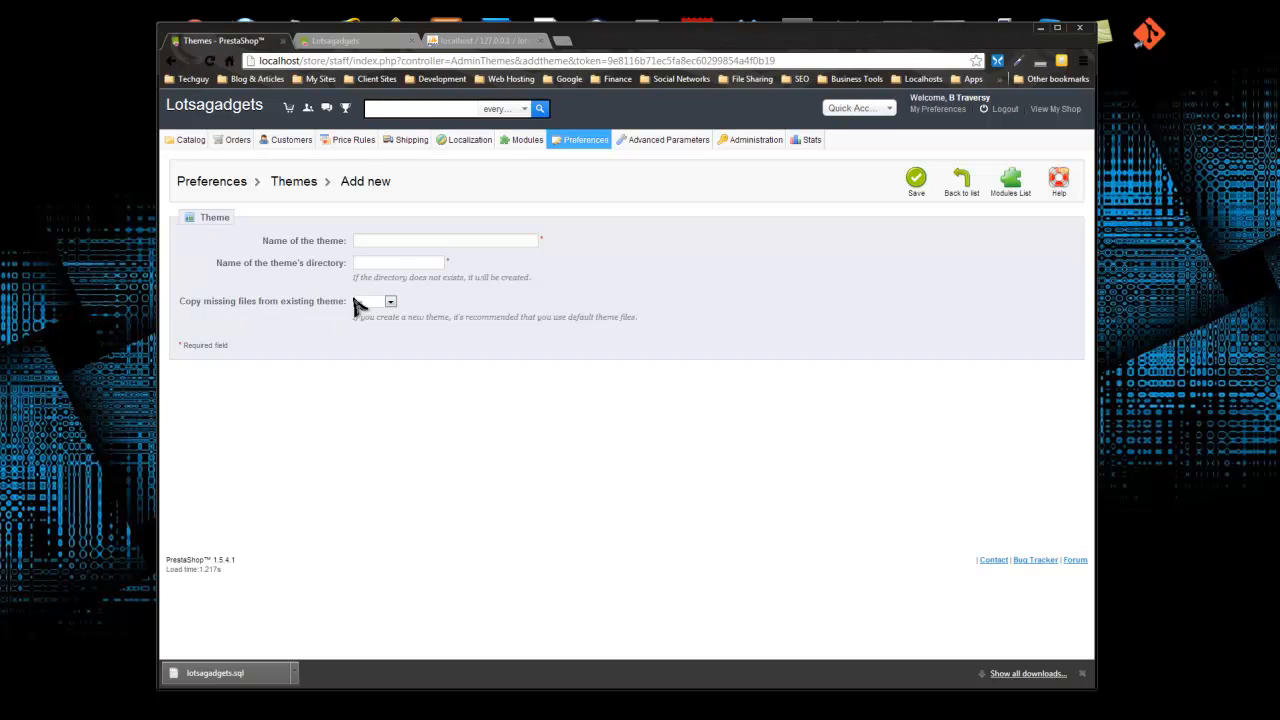
pyautogui.click(419, 265)
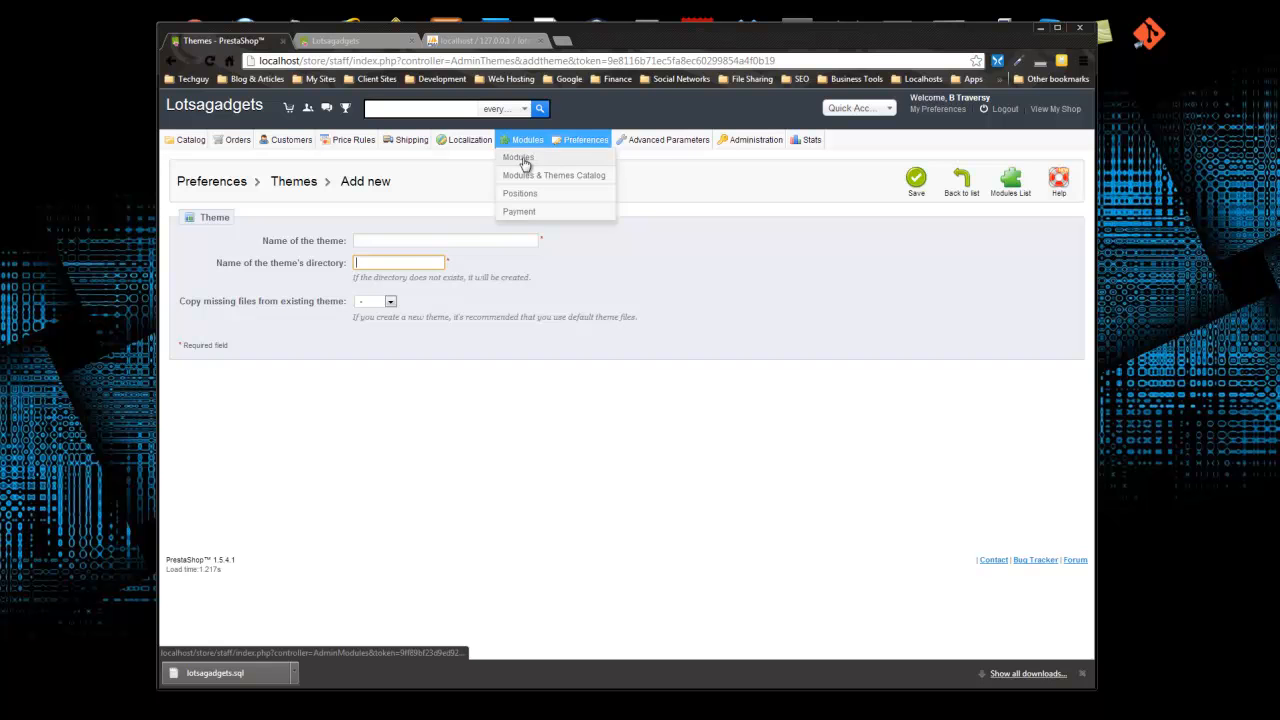
# Step: Find the Import/export a theme module in the list of modules and open its configuration
pyautogui.click(522, 161)
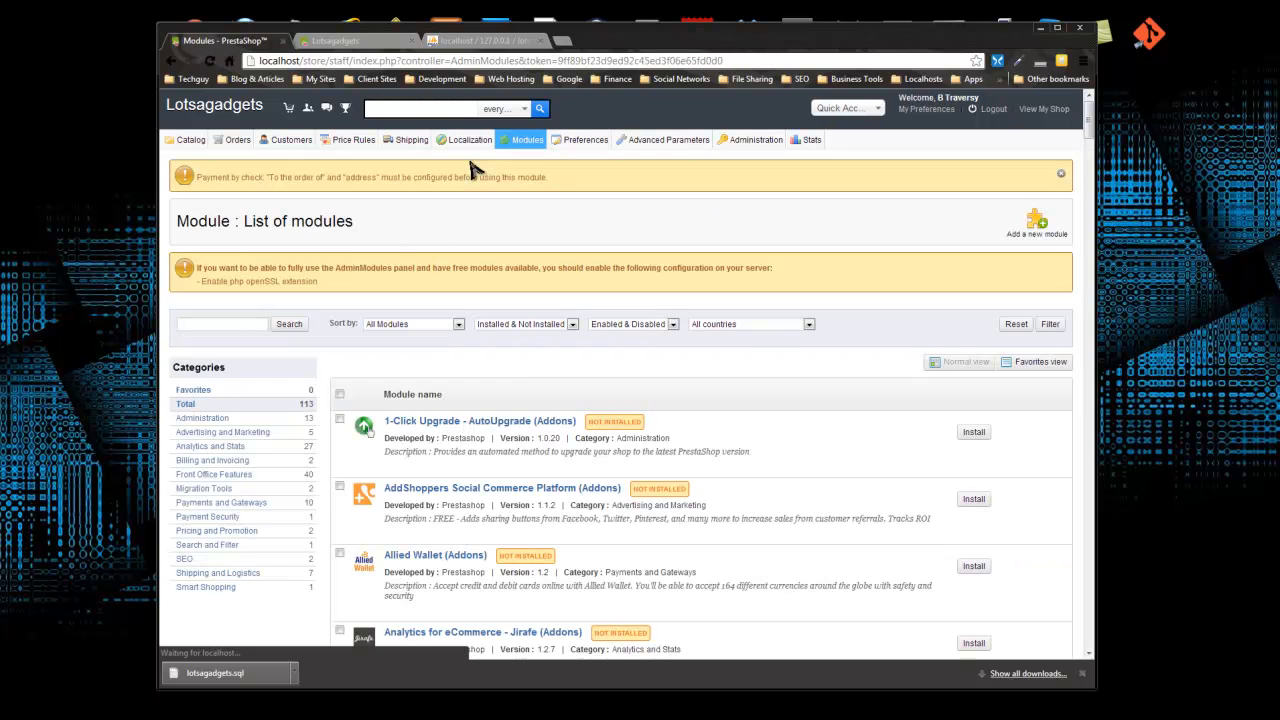
pyautogui.scroll(-3, 505, 350)
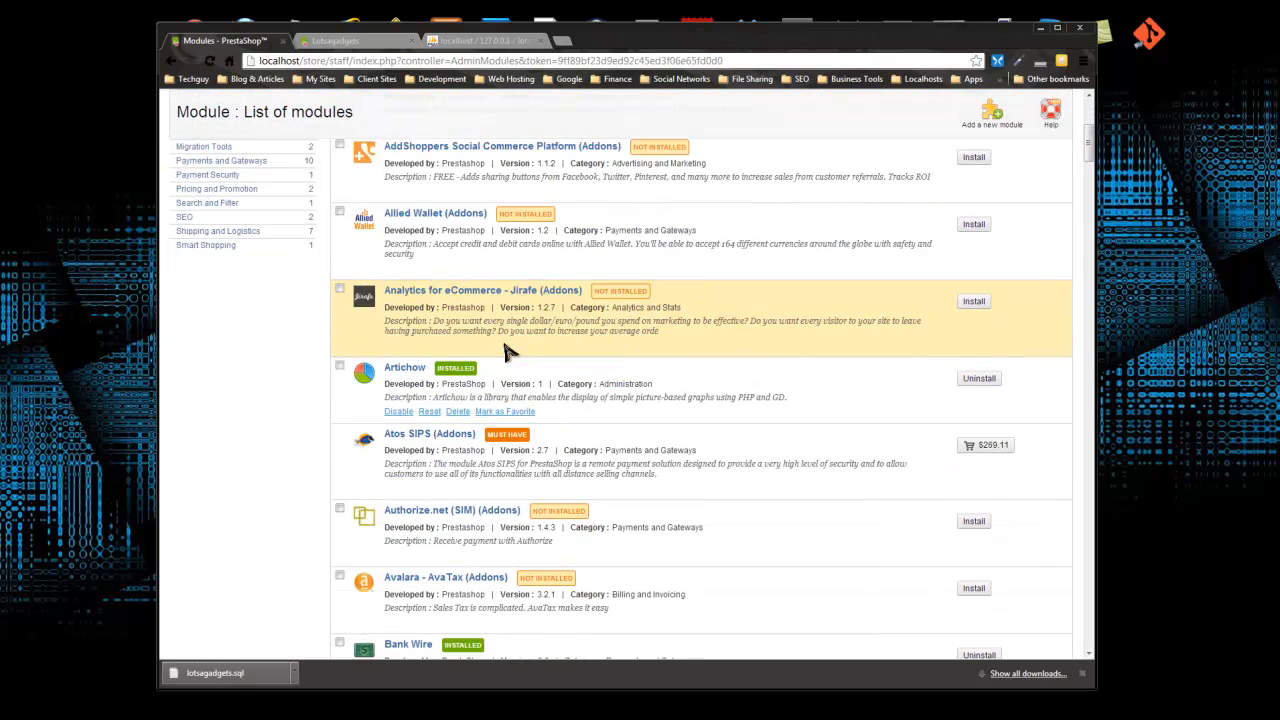
pyautogui.scroll(-10, 505, 352)
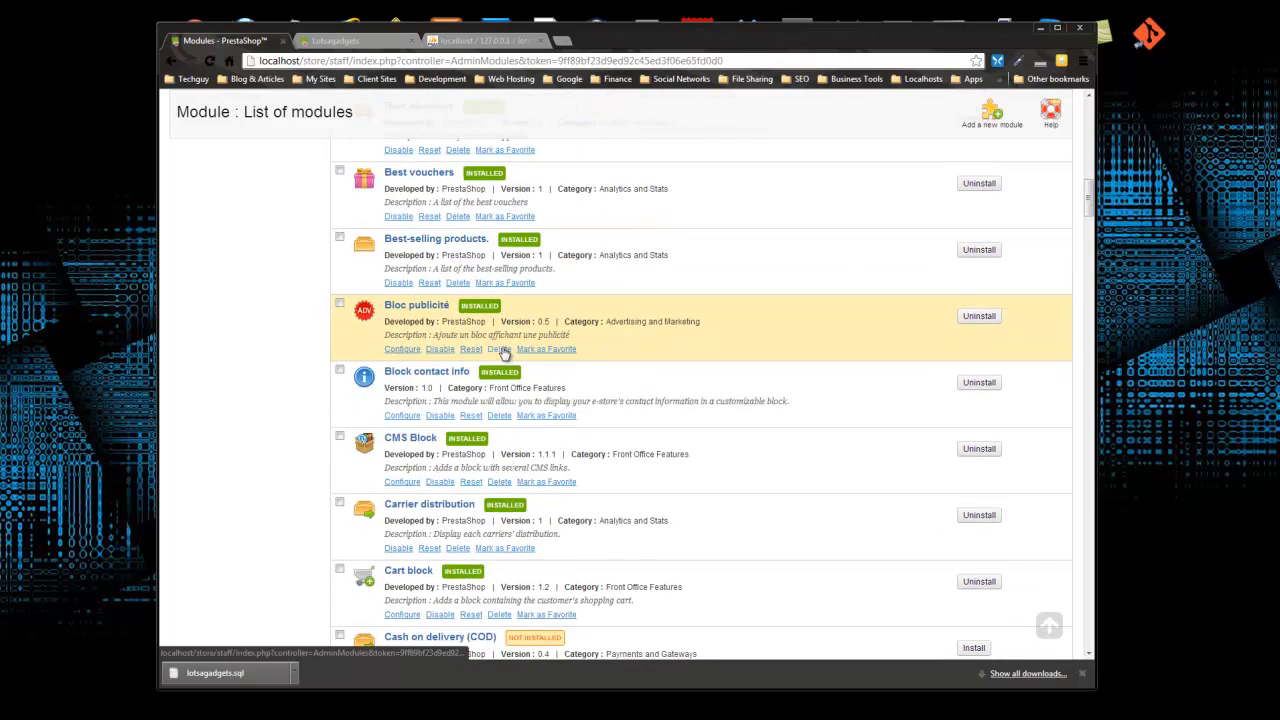
pyautogui.scroll(4, 505, 352)
pyautogui.moveTo(1090, 176); pyautogui.dragTo(1084, 346)
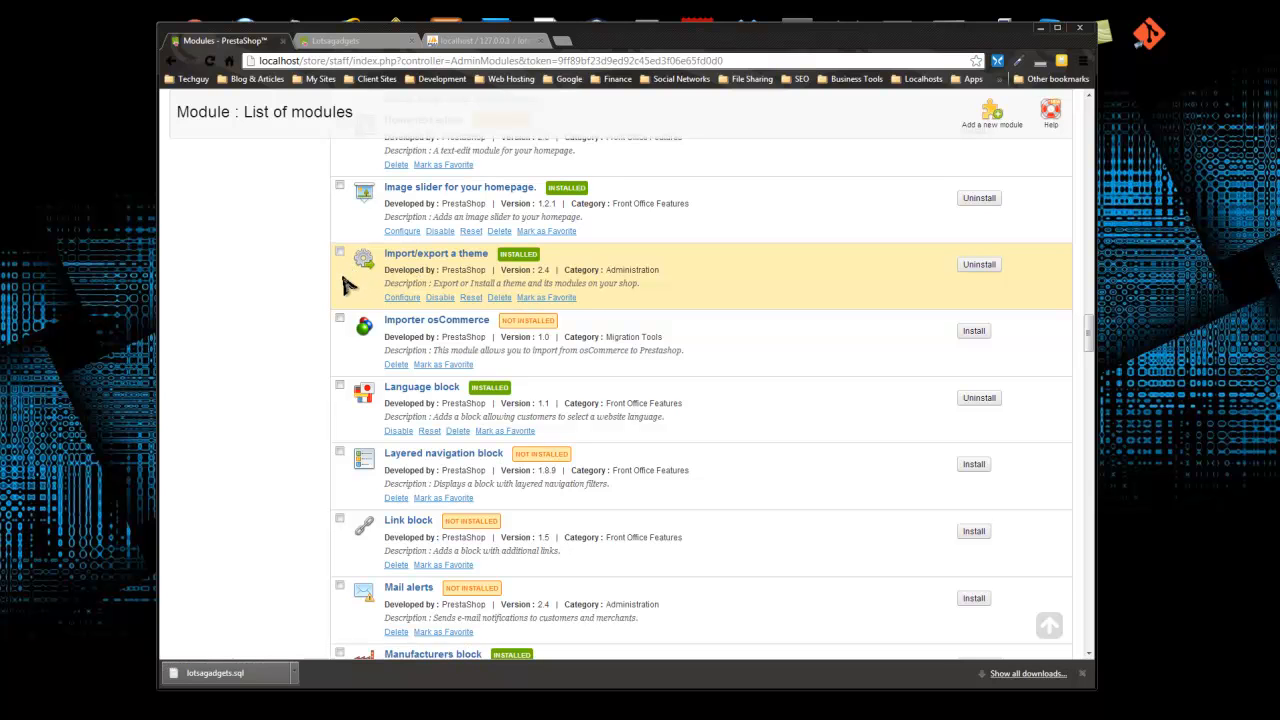
pyautogui.click(404, 301)
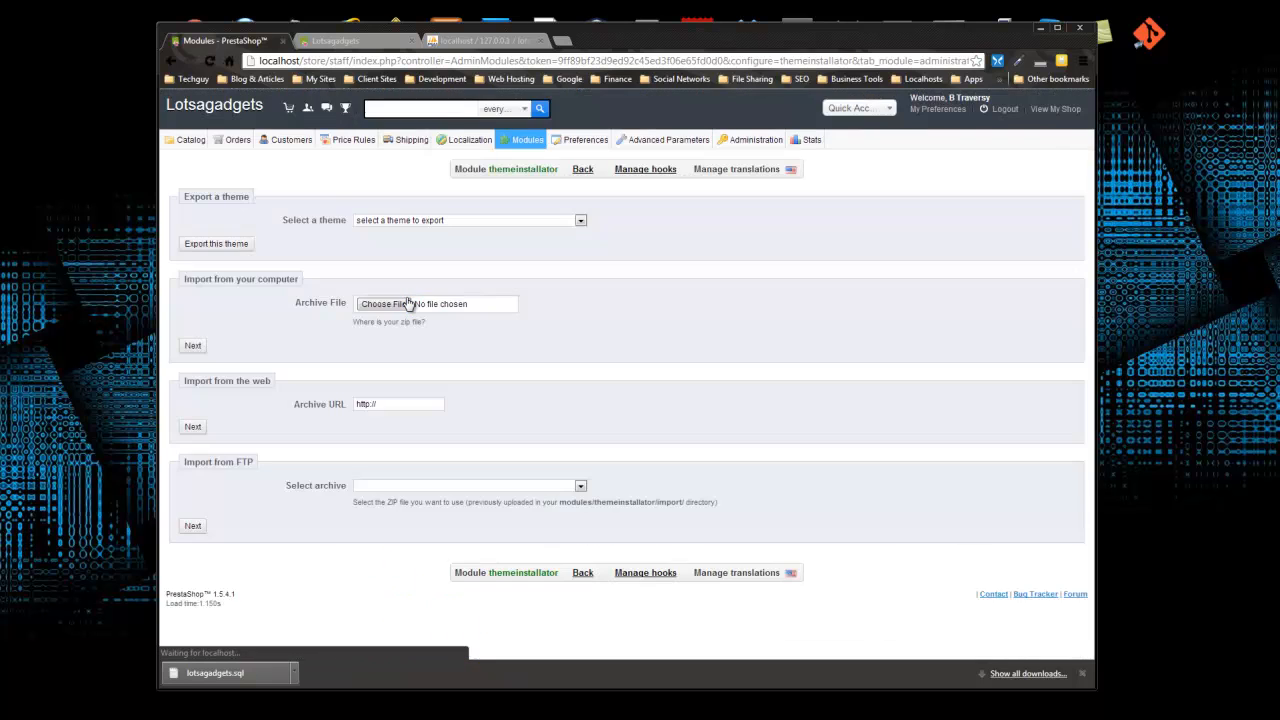
# Step: View the themes available for export and the archive file chooser for importing from the computer, choosing nothing
pyautogui.click(490, 228)
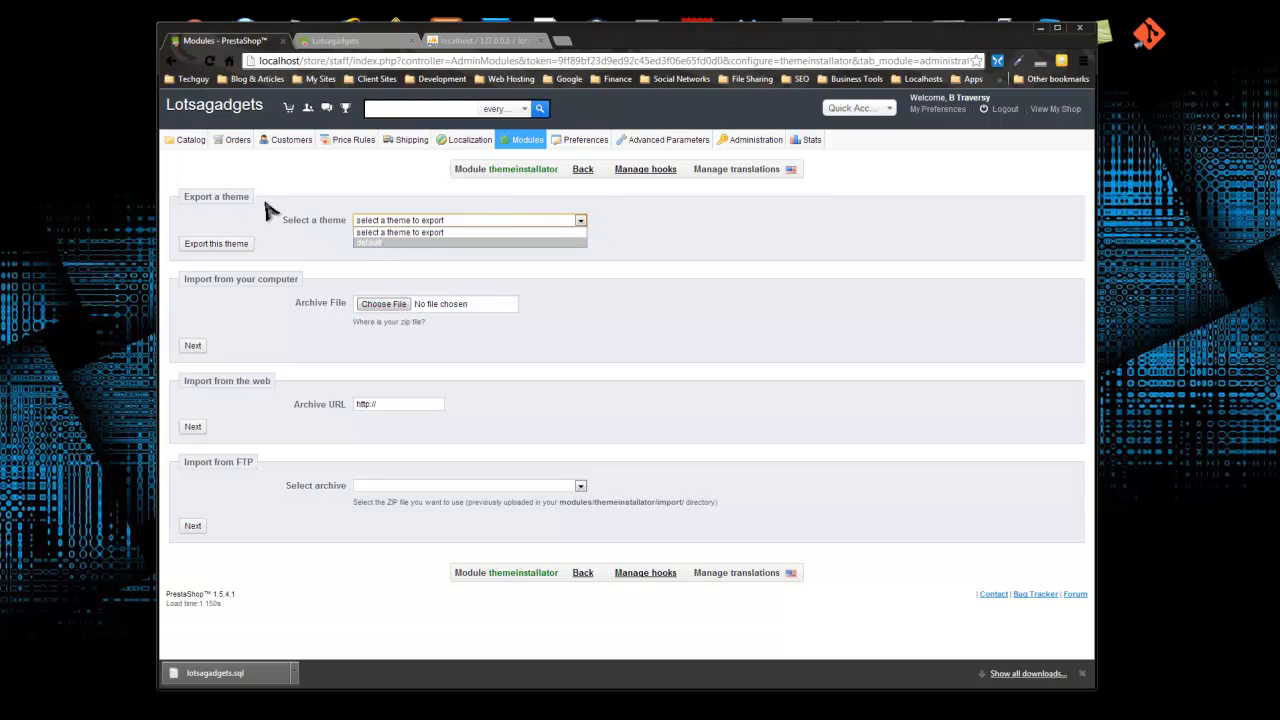
pyautogui.click(668, 240)
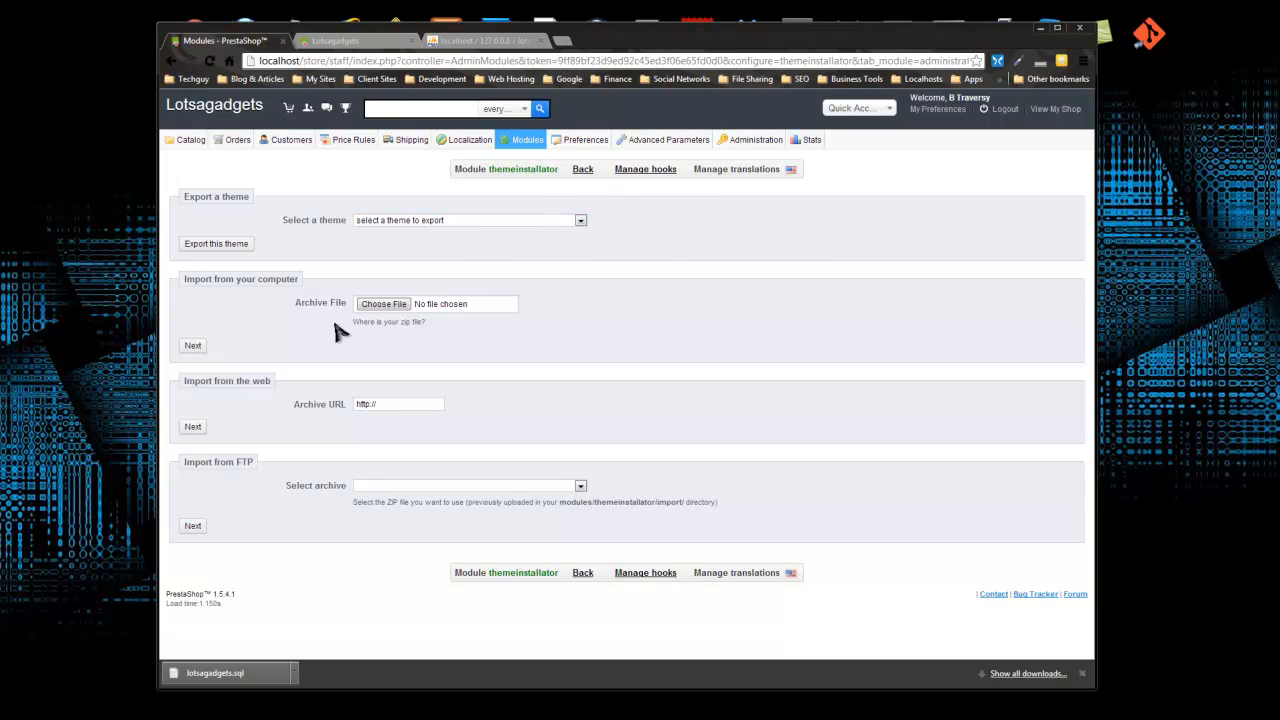
pyautogui.click(386, 306)
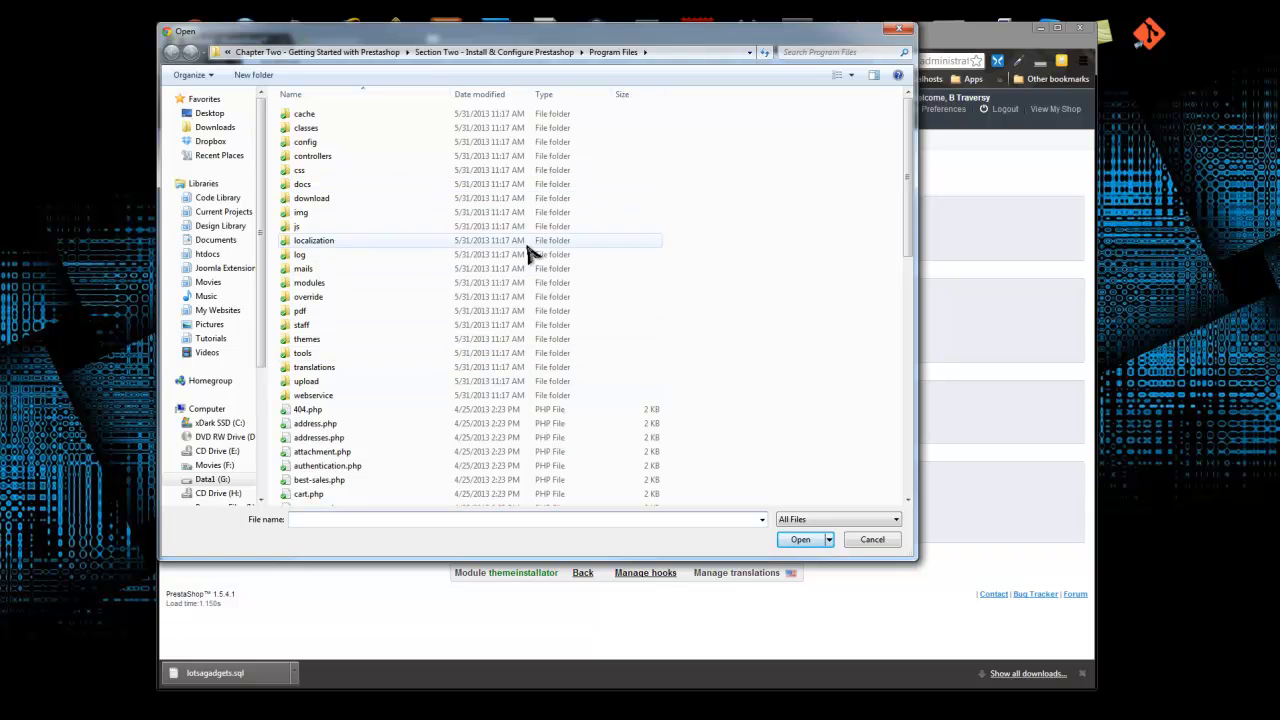
pyautogui.click(900, 30)
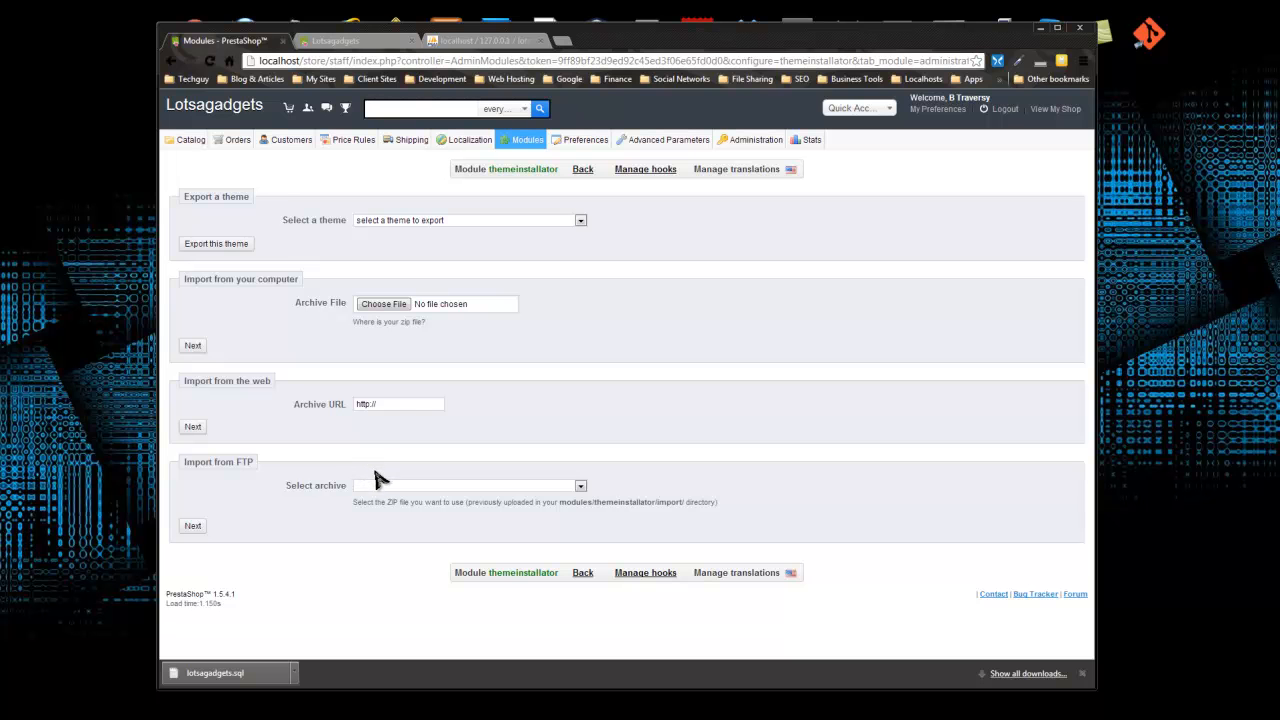
# Step: View the storefront home page with its slider and featured products, and return to the theme import/export settings
pyautogui.click(335, 40)
pyautogui.scroll(-3, 320, 251)
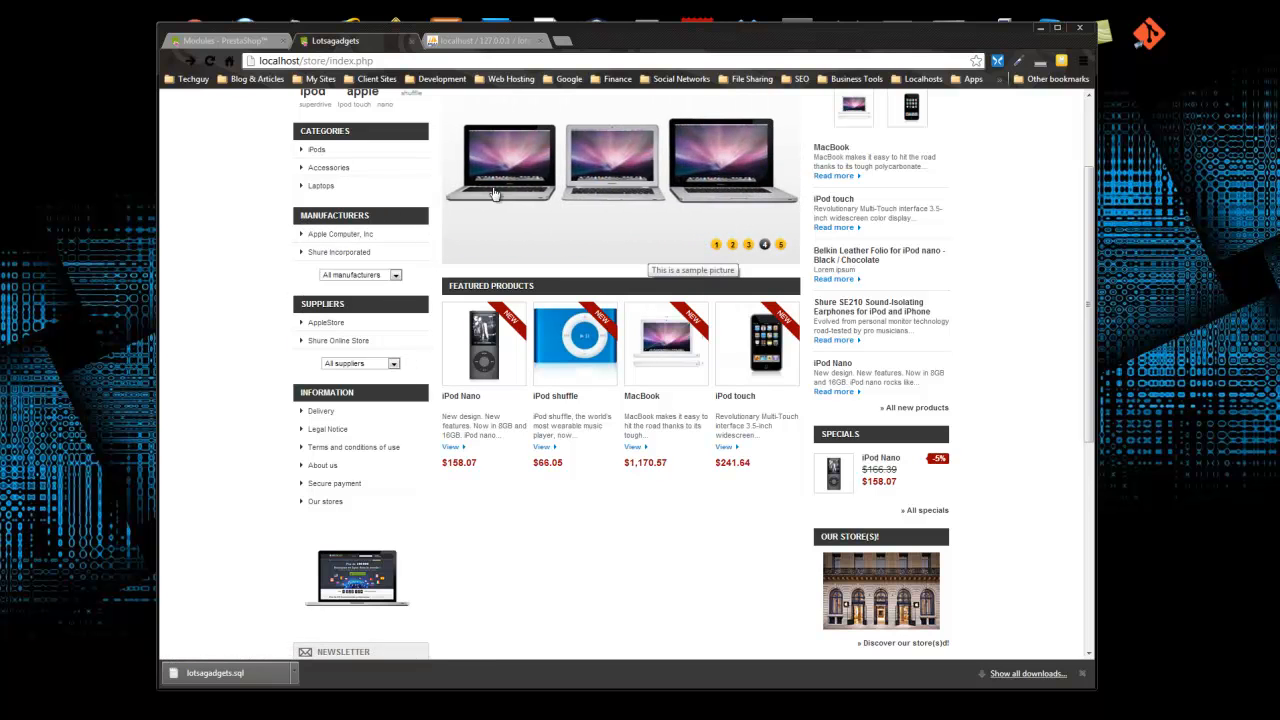
pyautogui.click(225, 40)
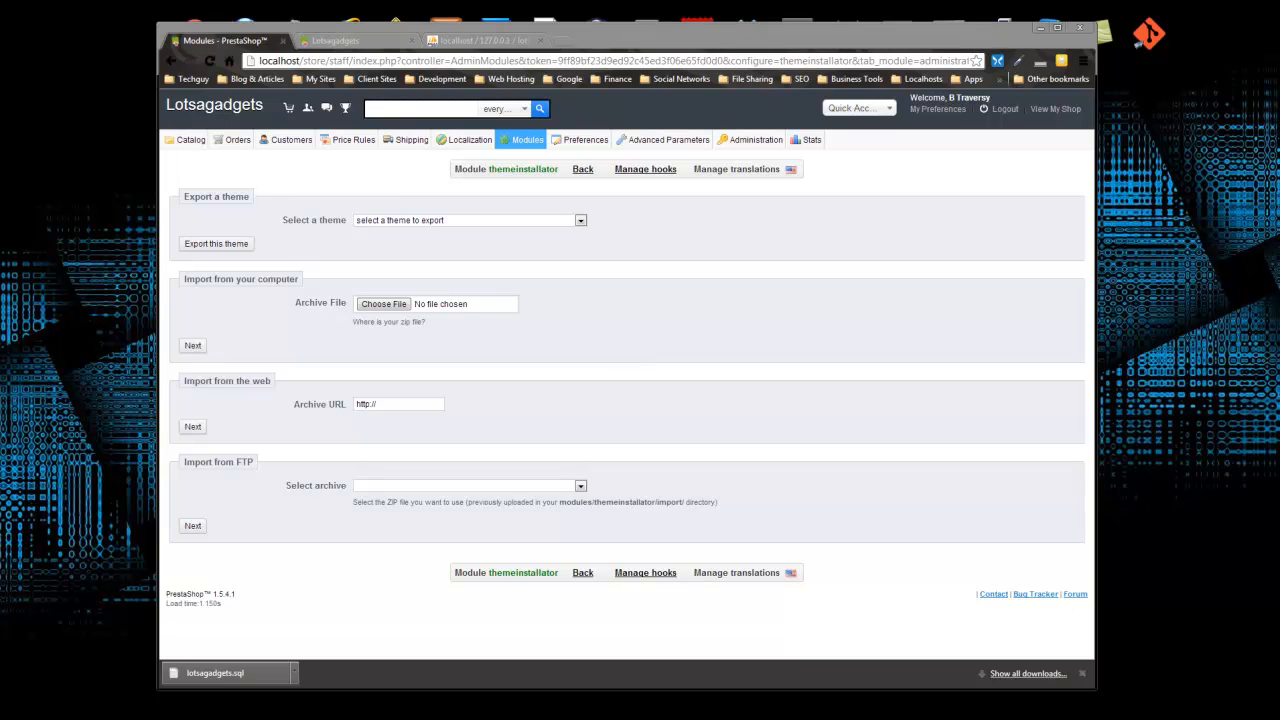
pyautogui.click(603, 358)
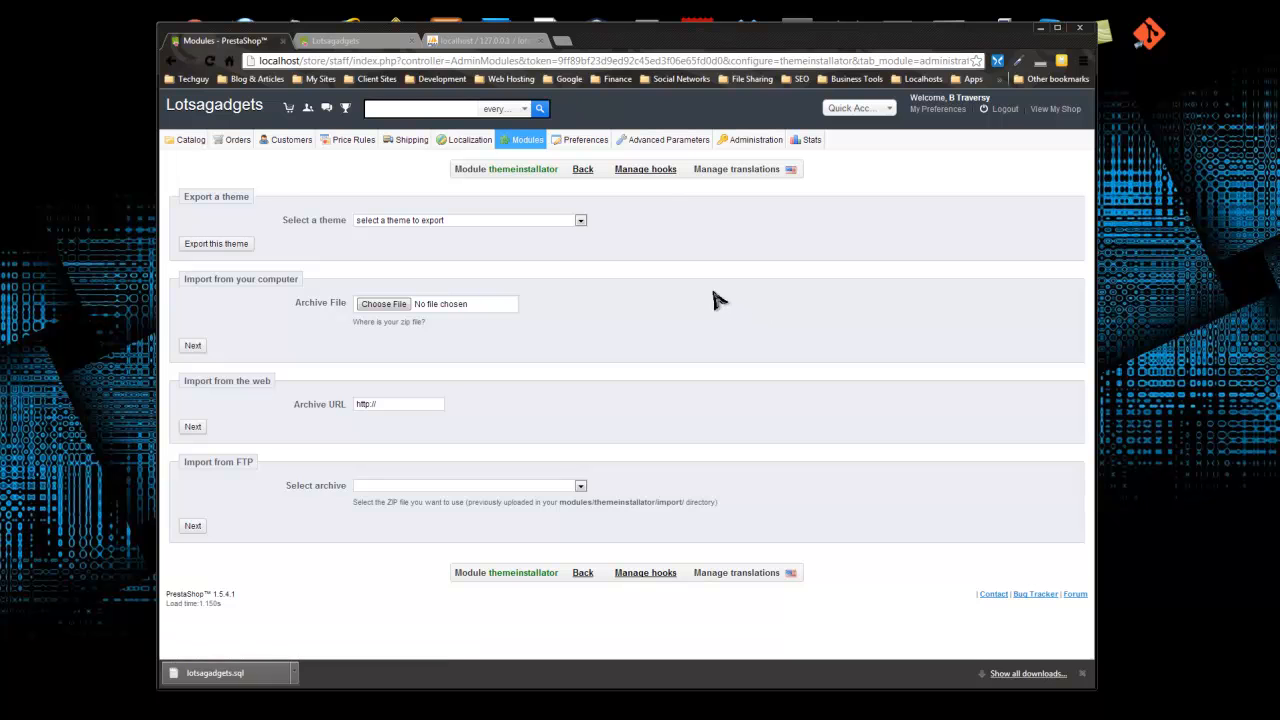
# Step: View the CMS preferences page list, open About us from the storefront footer, and return to the back office
pyautogui.moveTo(557, 143)
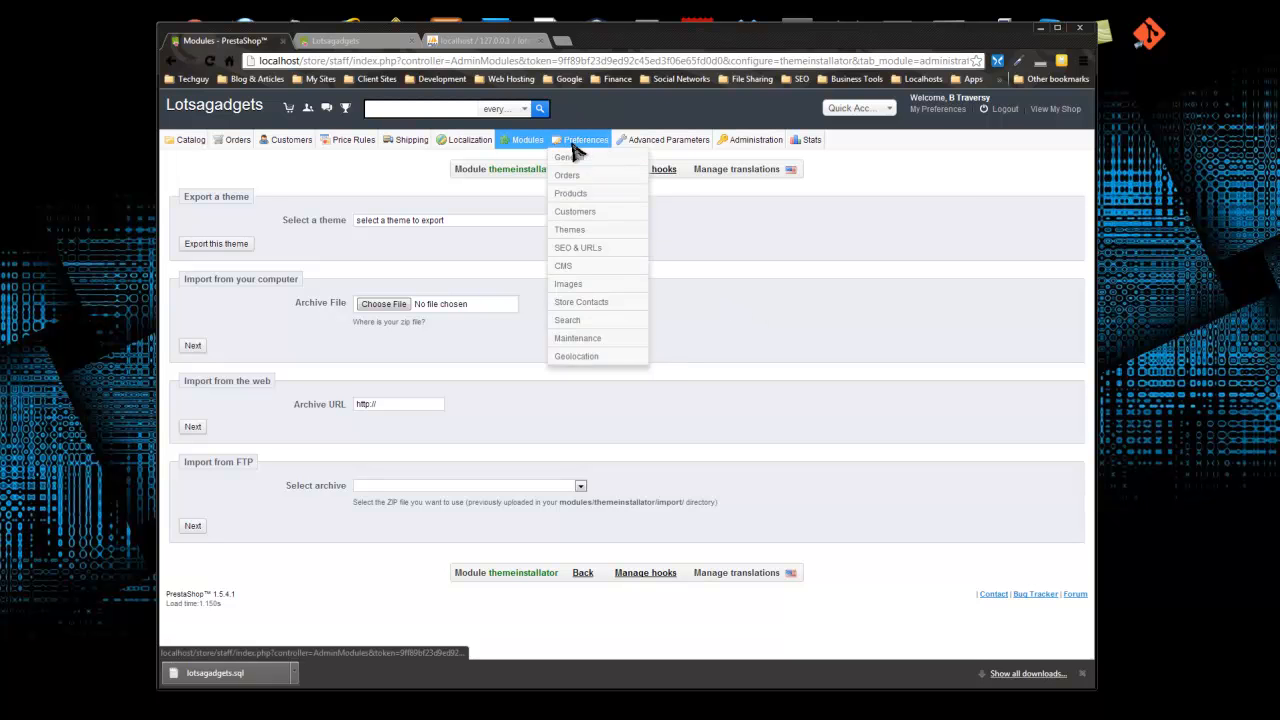
pyautogui.click(577, 272)
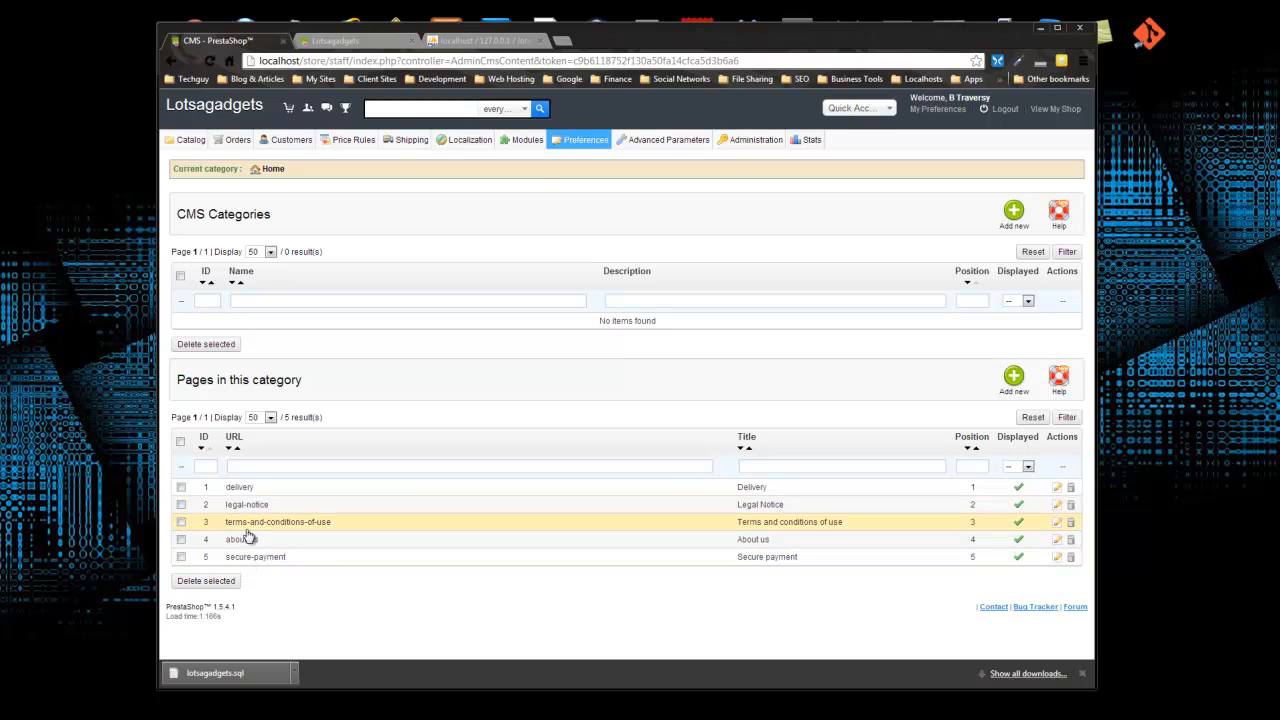
pyautogui.click(362, 41)
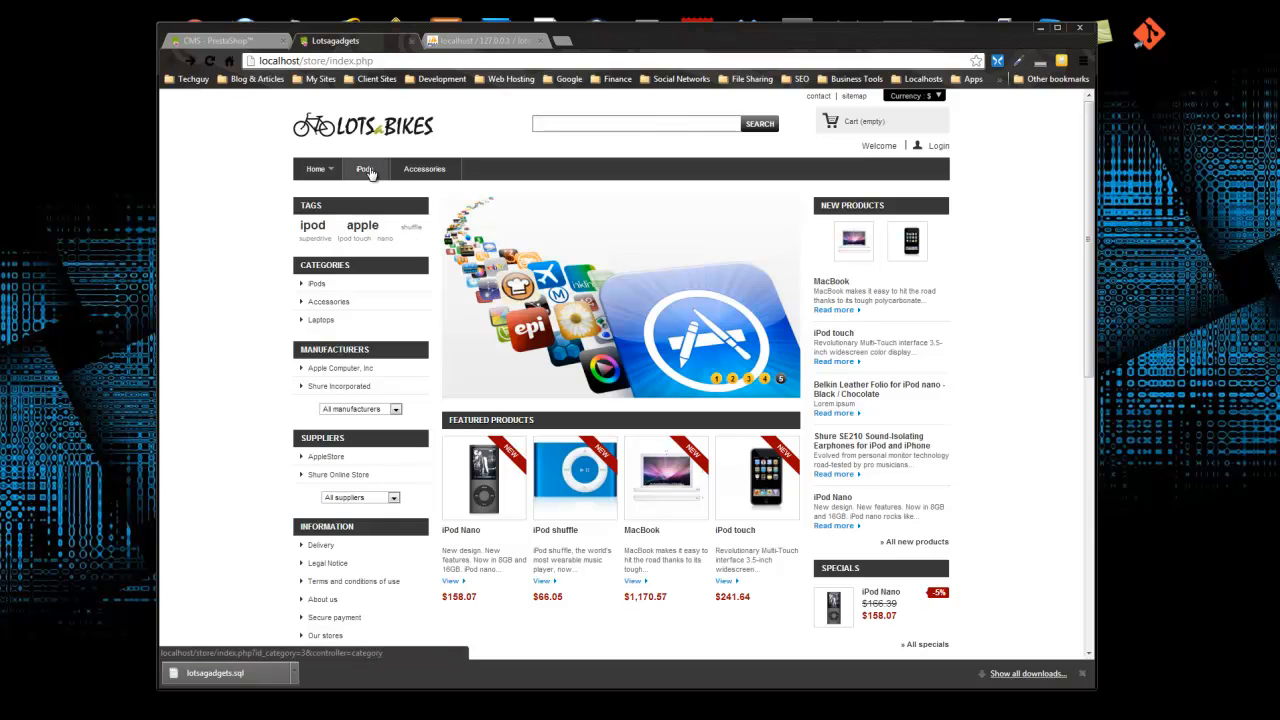
pyautogui.scroll(-10, 370, 230)
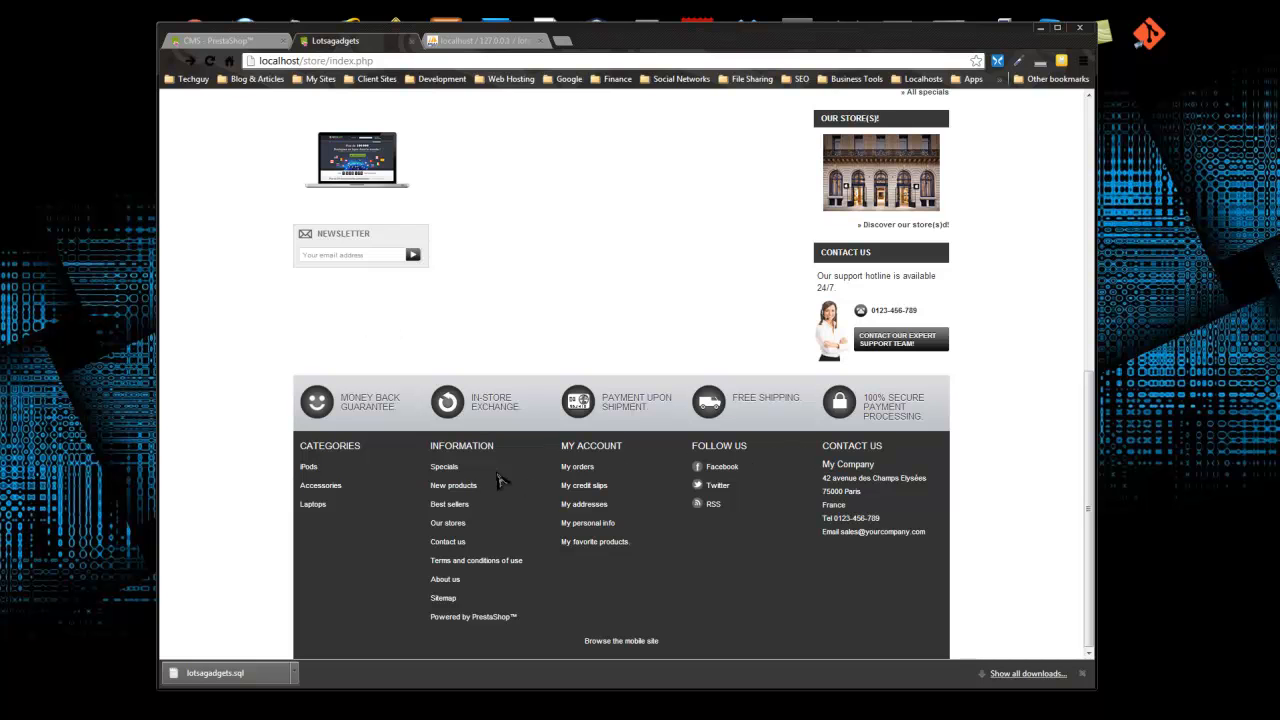
pyautogui.click(443, 581)
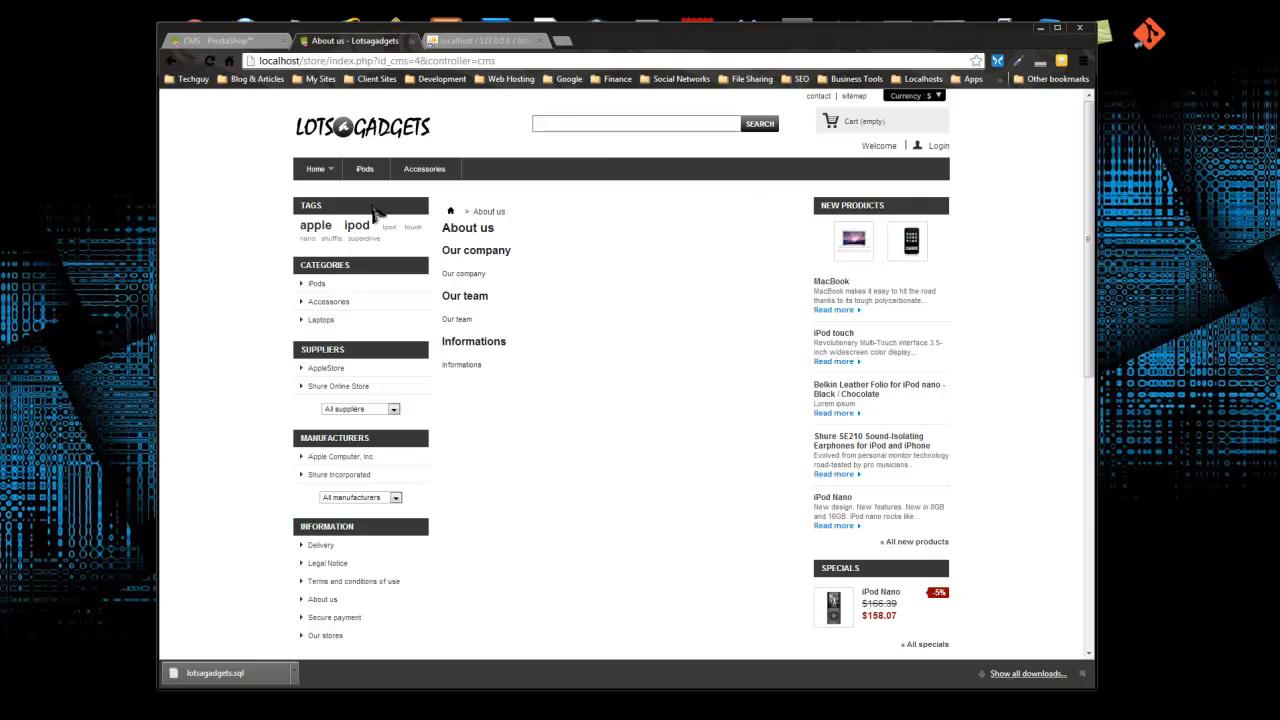
pyautogui.click(230, 40)
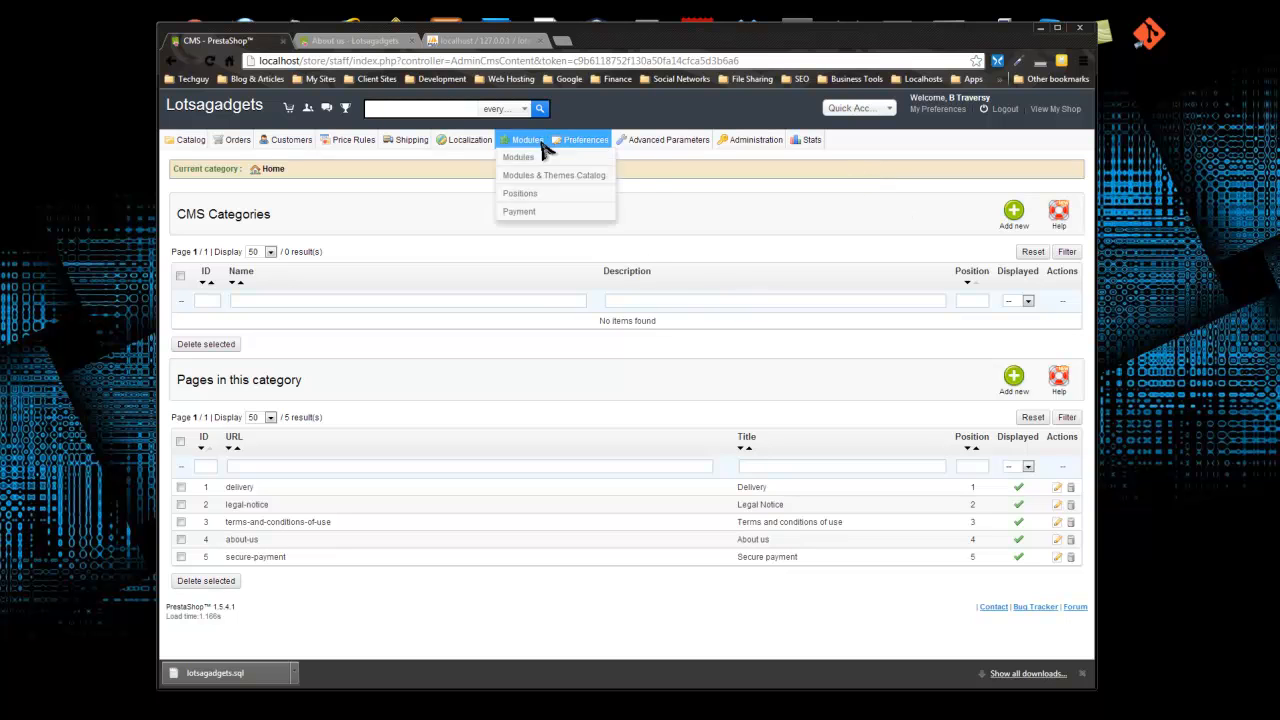
# Step: Open the Stats page and examine its dashboard, conversion and distribution sections, and its list of reports
pyautogui.moveTo(552, 140)
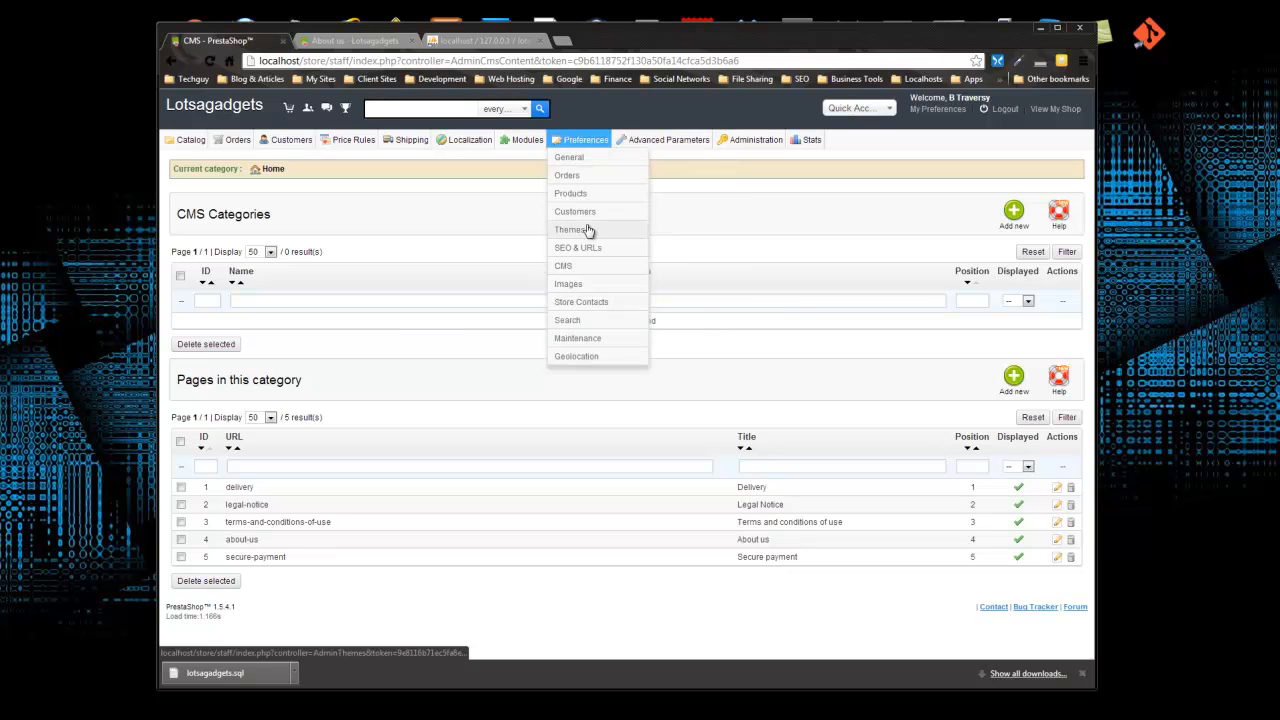
pyautogui.moveTo(657, 146)
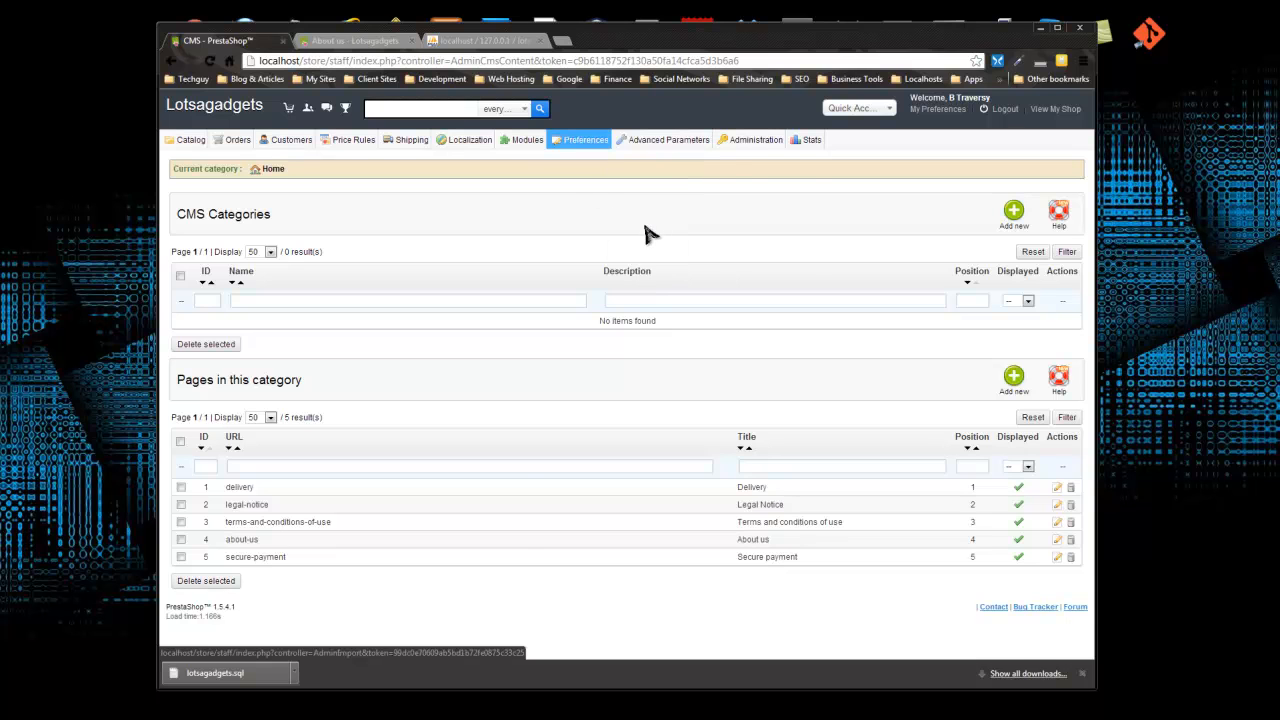
pyautogui.moveTo(731, 138)
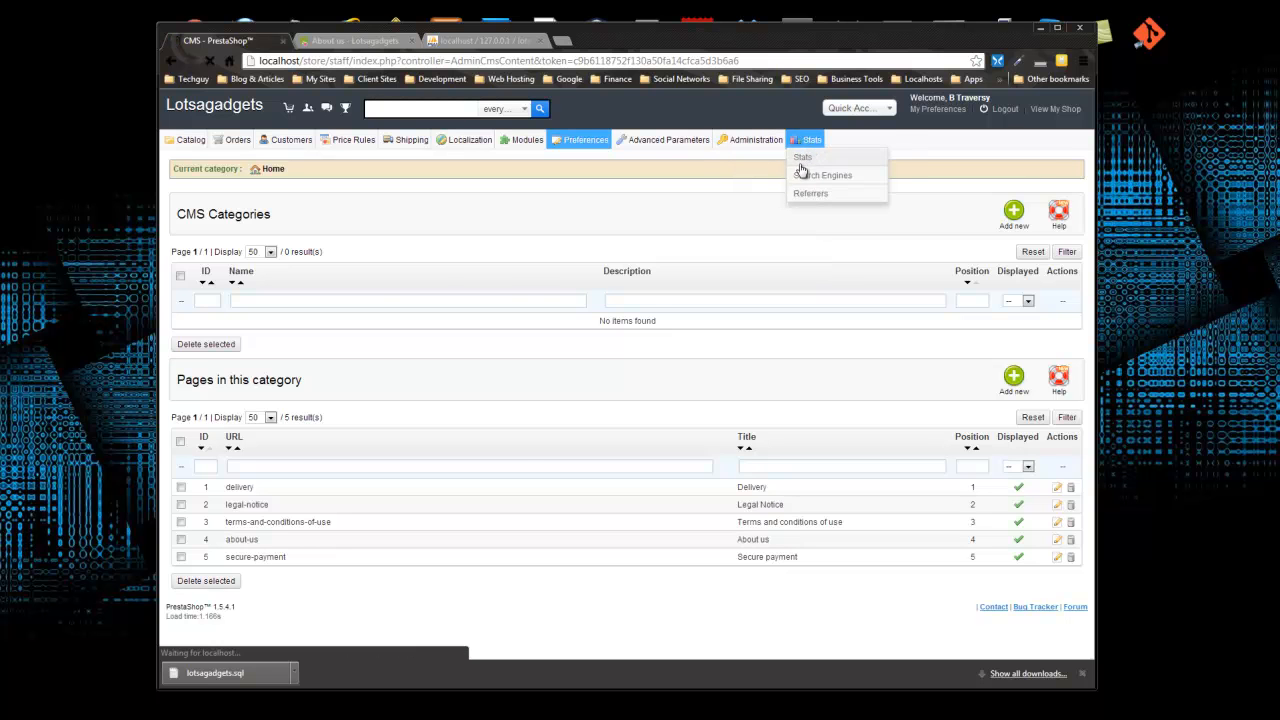
pyautogui.click(804, 160)
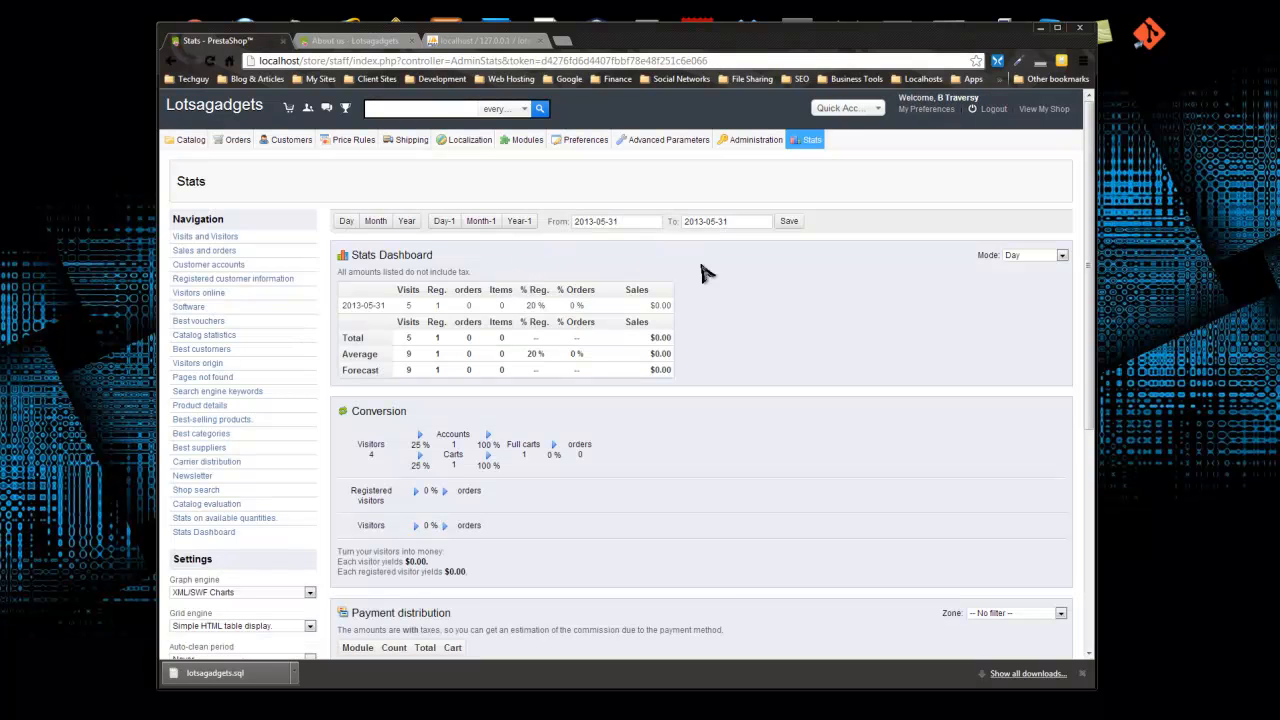
pyautogui.scroll(-2, 620, 385)
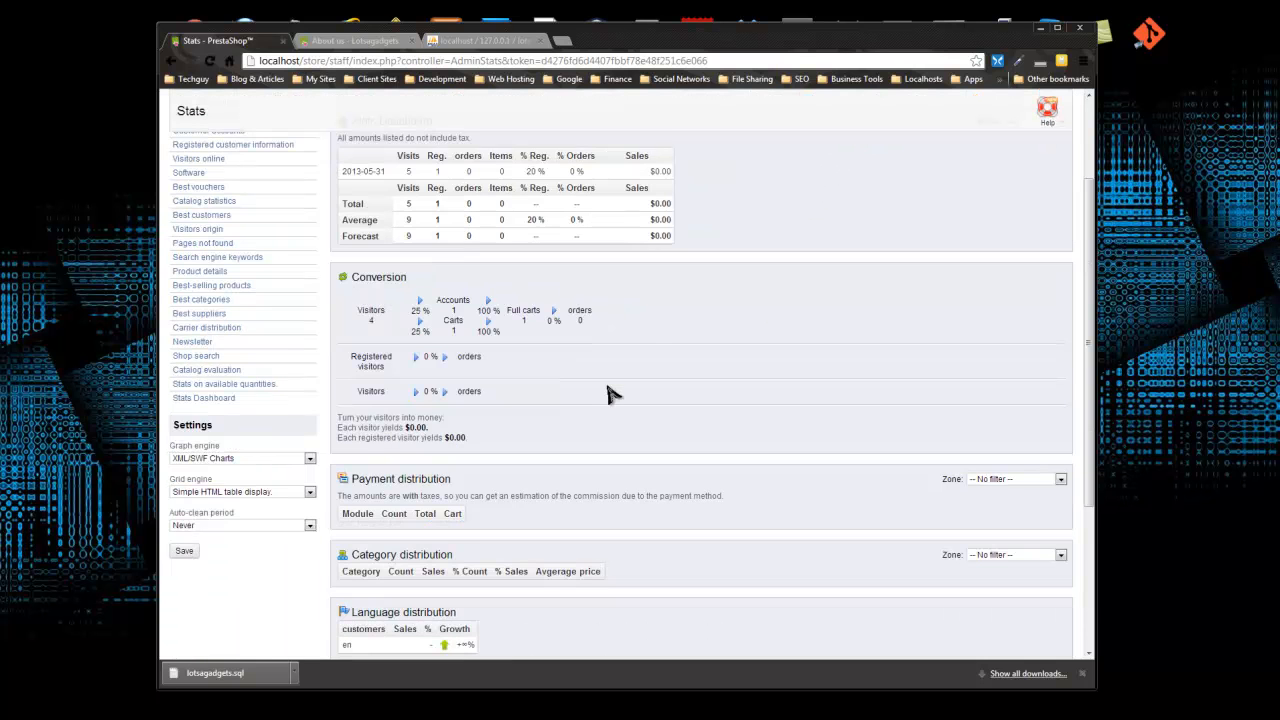
pyautogui.scroll(-2, 656, 339)
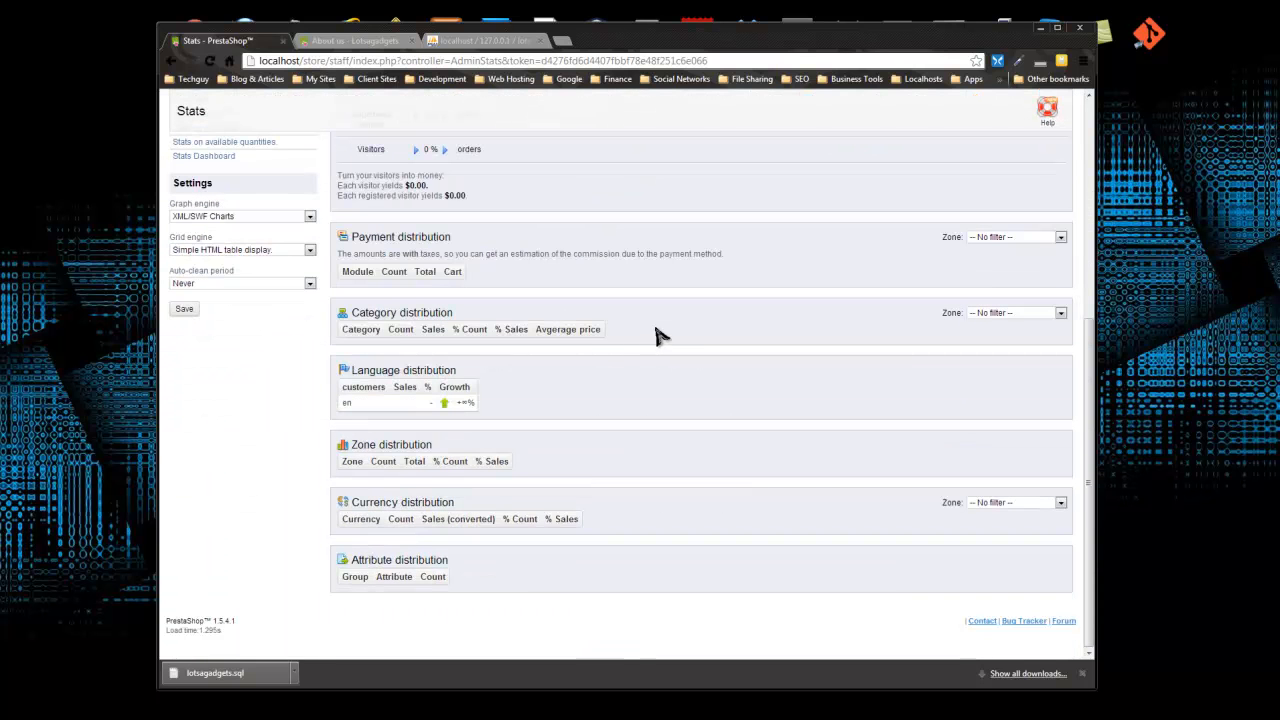
pyautogui.scroll(2, 620, 334)
pyautogui.scroll(-2, 620, 334)
pyautogui.scroll(4, 360, 470)
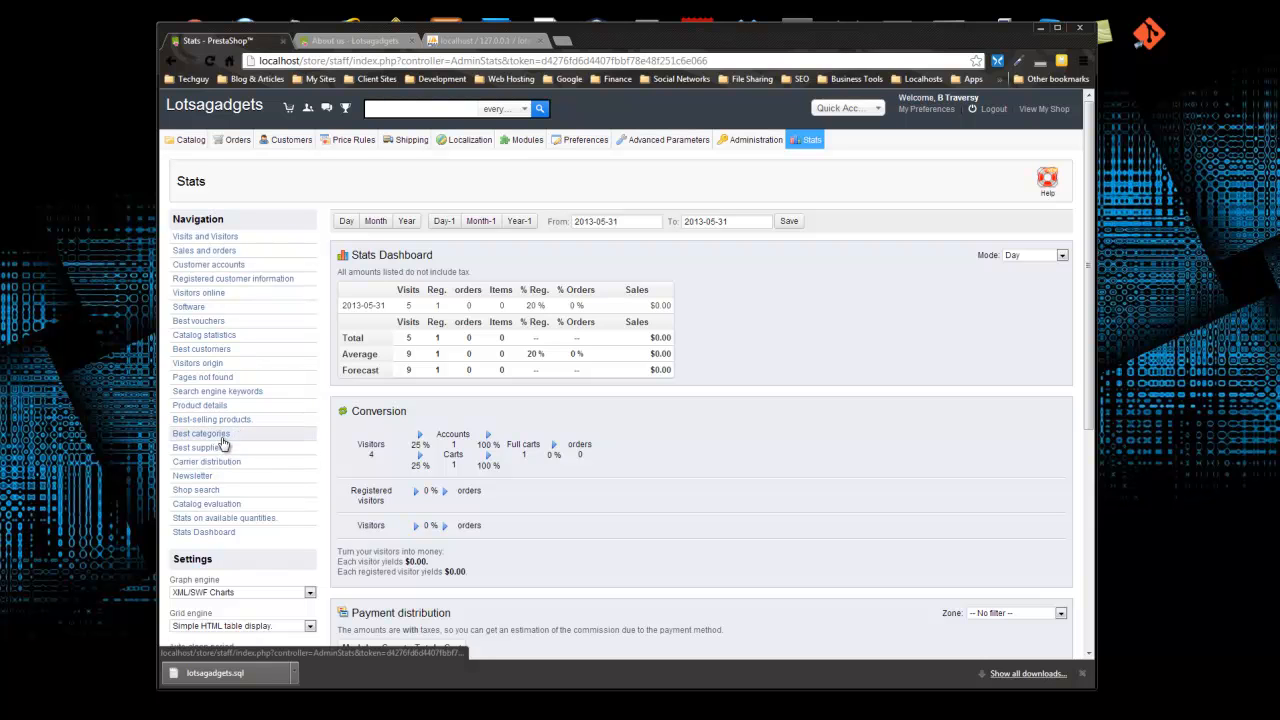
# Step: Open the list of customers
pyautogui.click(277, 163)
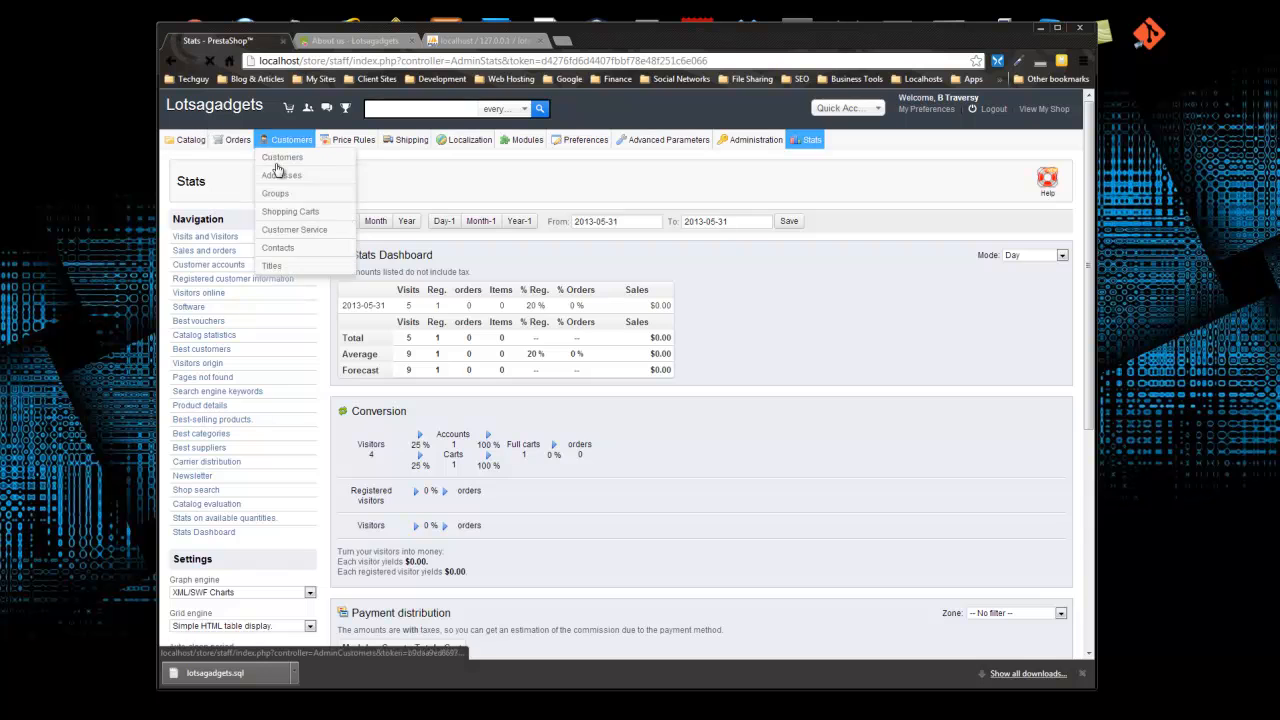